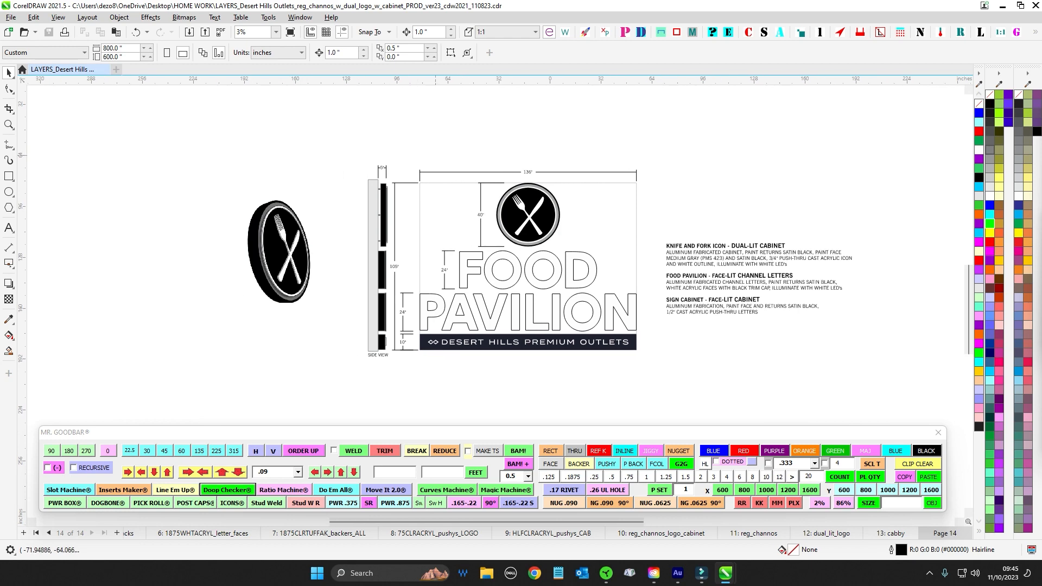
- Examine the FOOD PAVILION sign layout on Page 14, including the round knife and fork logo
{"action": "scroll", "coordinate": [571, 277], "scroll_direction": "up", "scroll_amount": 3}
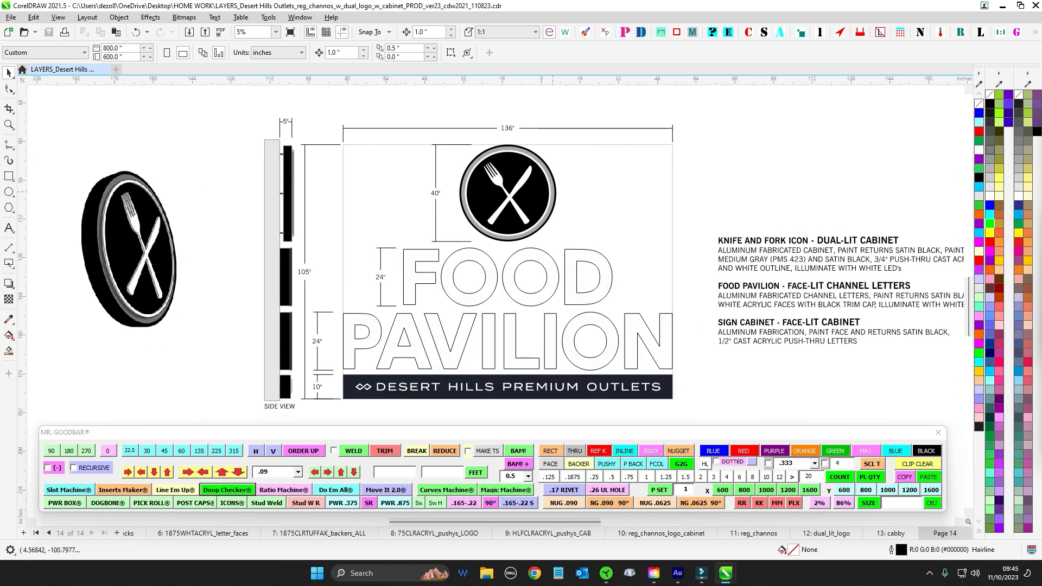
{"action": "left_click_drag", "start_coordinate": [697, 191], "coordinate": [665, 196]}
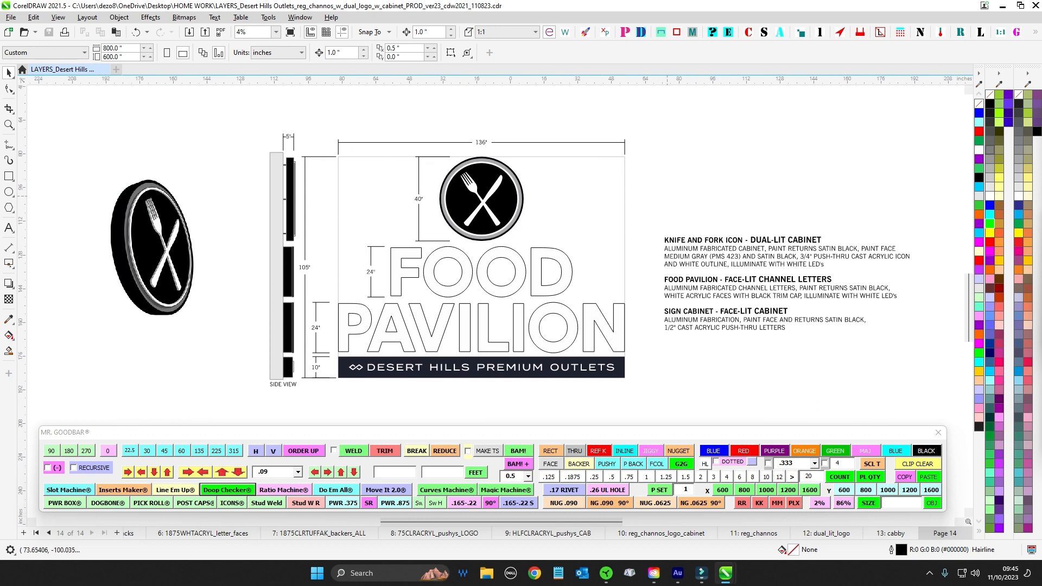
{"action": "scroll", "coordinate": [666, 188], "scroll_direction": "down", "scroll_amount": 1}
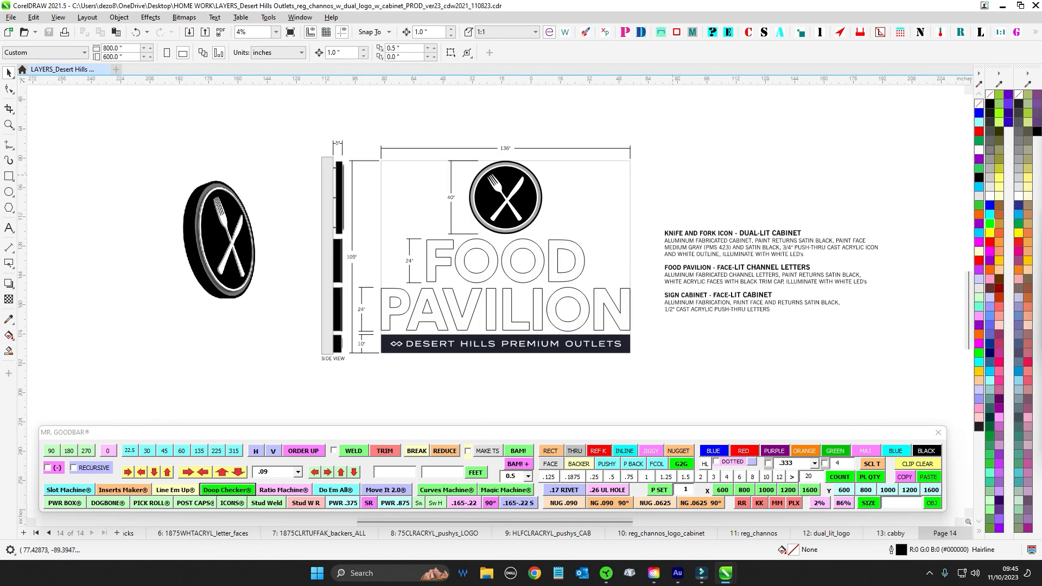
{"action": "scroll", "coordinate": [677, 165], "scroll_direction": "down", "scroll_amount": 1}
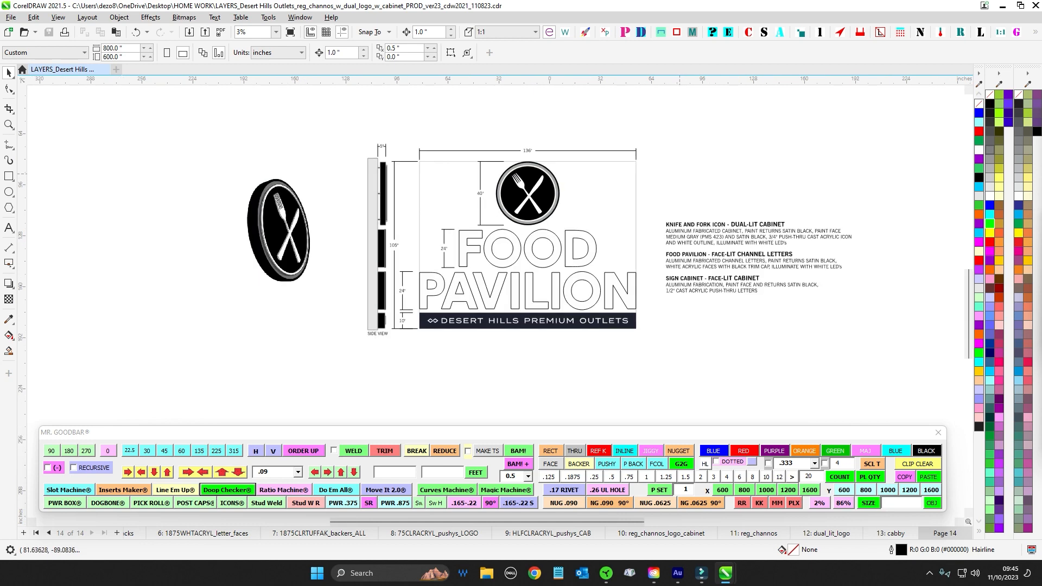
{"action": "left_click_drag", "start_coordinate": [461, 137], "coordinate": [546, 208]}
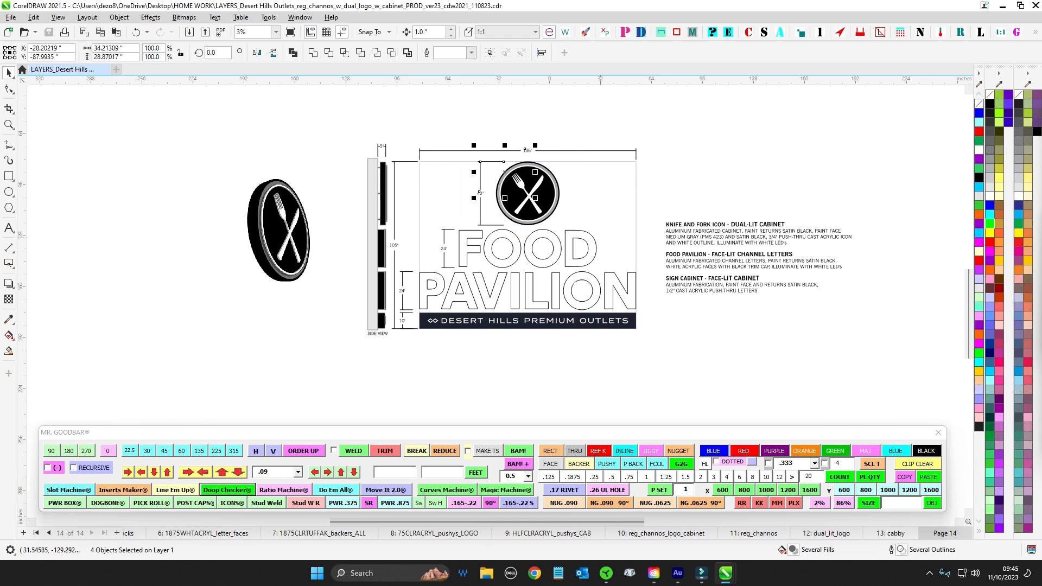
{"action": "left_click", "coordinate": [477, 133]}
{"action": "left_click_drag", "start_coordinate": [477, 134], "coordinate": [569, 232]}
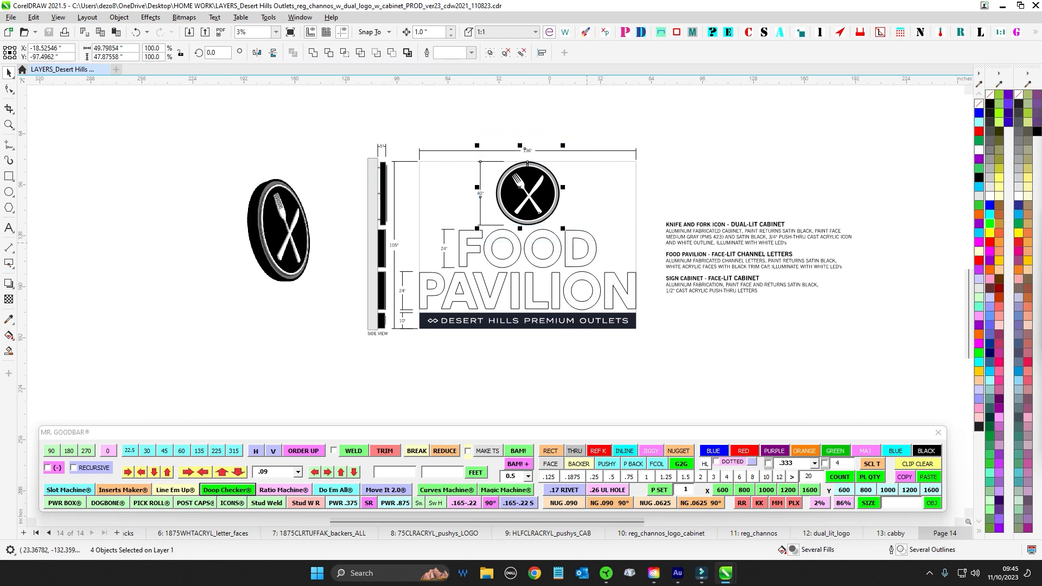
{"action": "scroll", "coordinate": [554, 146], "scroll_direction": "down", "scroll_amount": 2}
{"action": "key", "text": "Escape"}
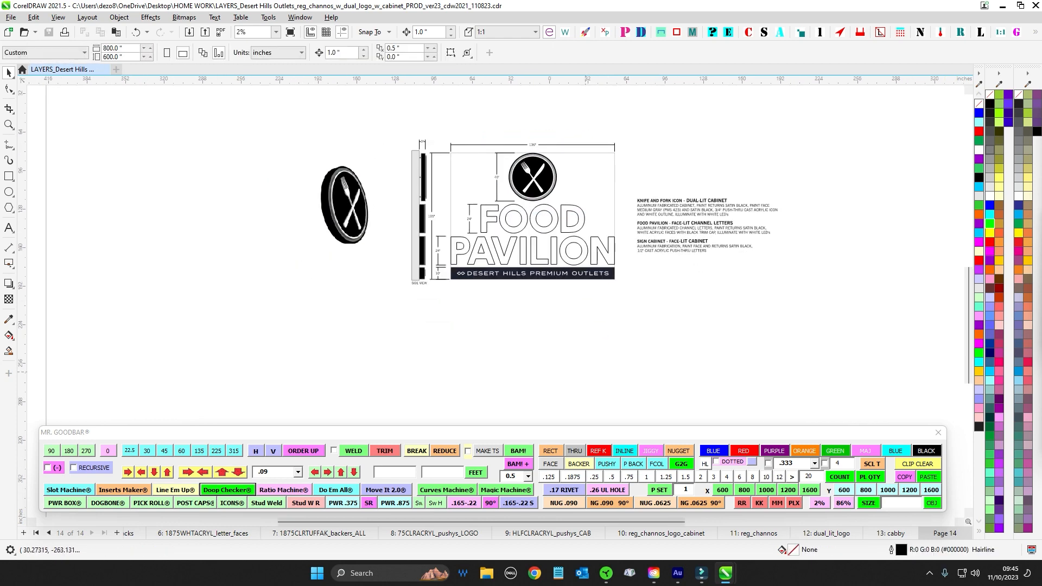
- Go to the first page, 090AL_logo_parts, and select everything on it to review the aluminum logo parts
{"action": "left_click", "coordinate": [36, 533]}
{"action": "scroll", "coordinate": [479, 242], "scroll_direction": "up", "scroll_amount": 1}
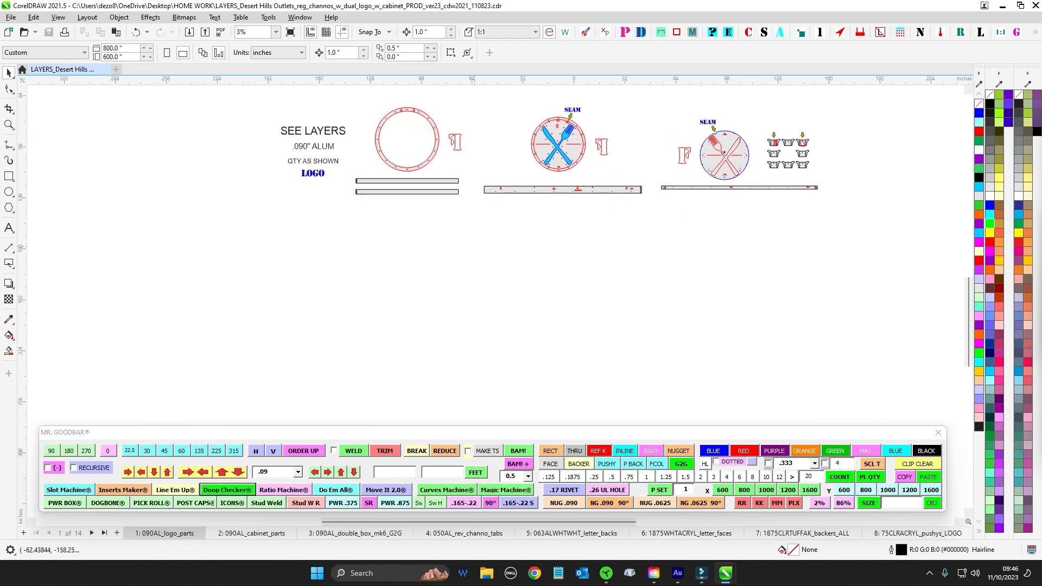
{"action": "left_click_drag", "start_coordinate": [480, 242], "coordinate": [398, 318]}
{"action": "scroll", "coordinate": [467, 166], "scroll_direction": "up", "scroll_amount": 1}
{"action": "scroll", "coordinate": [543, 149], "scroll_direction": "down", "scroll_amount": 1}
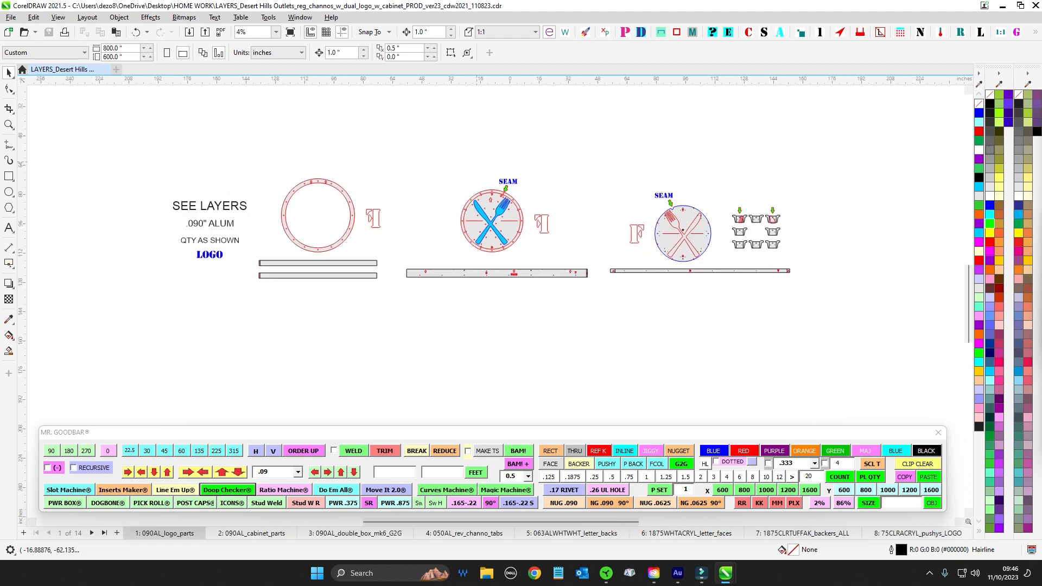
{"action": "key", "text": "ctrl+a"}
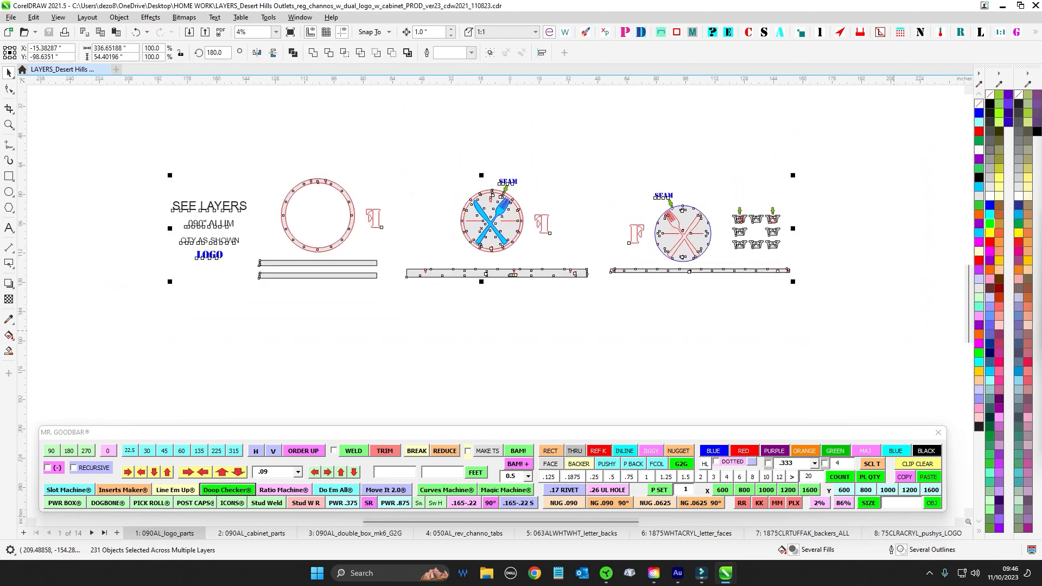
- Review the aluminum parts on the 090AL_cabinet_parts, 090AL_double_box_mk6_G2G and 050AL_rev_channo_tabs pages
{"action": "key", "text": "Page_Down"}
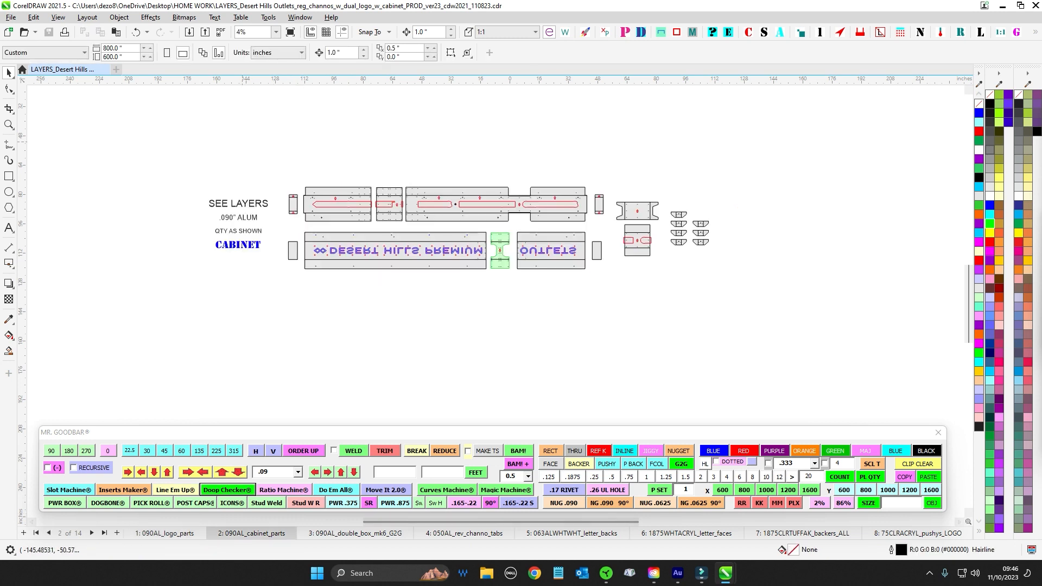
{"action": "key", "text": "ctrl+a"}
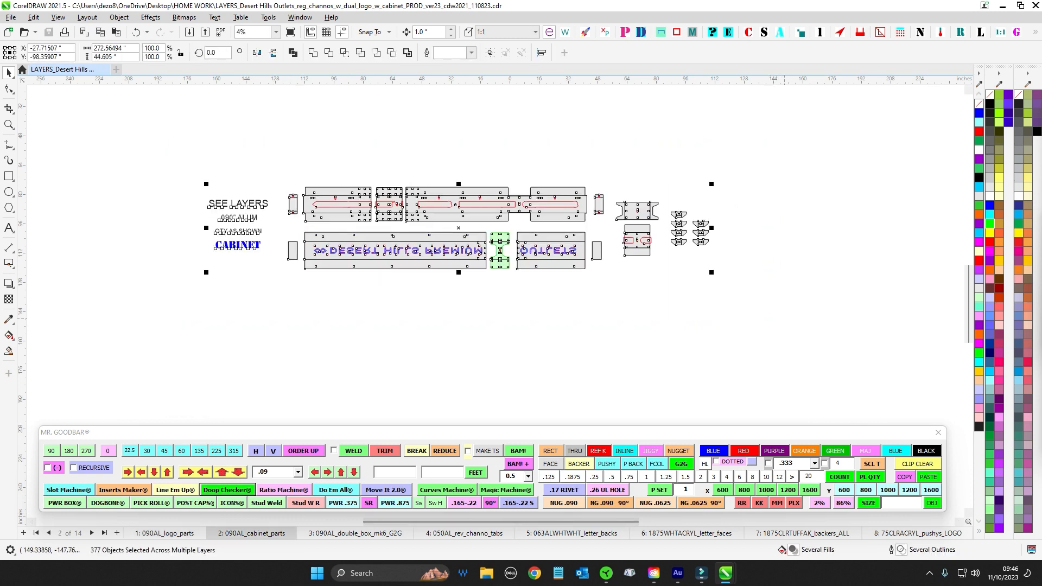
{"action": "key", "text": "Page_Down"}
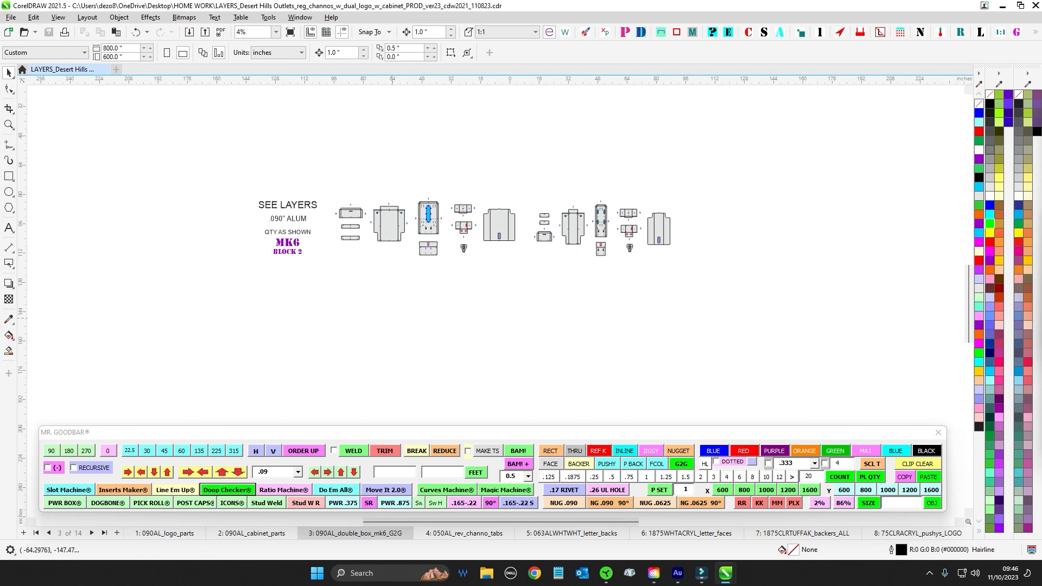
{"action": "key", "text": "Page_Down"}
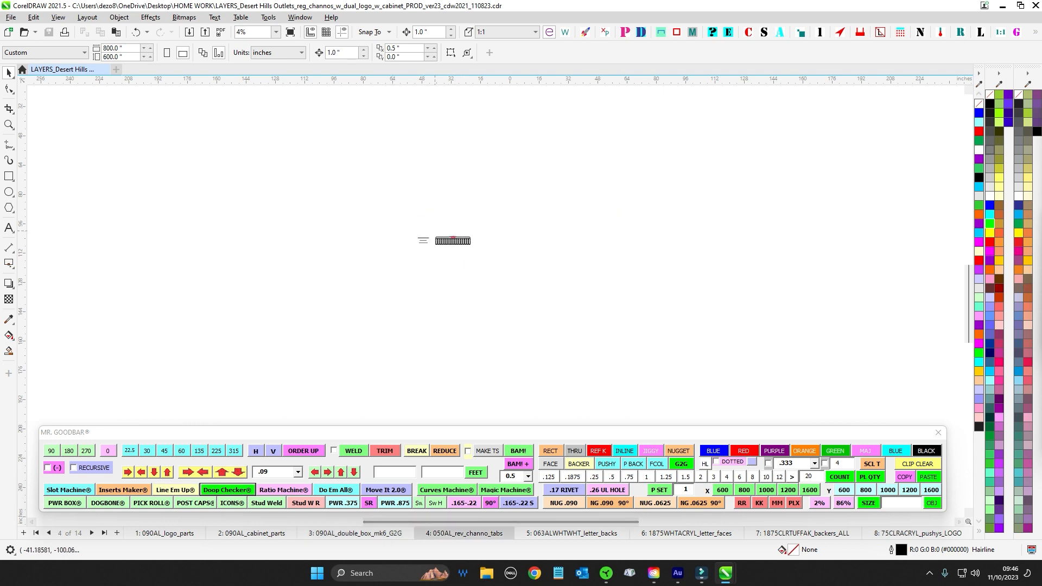
{"action": "scroll", "coordinate": [421, 245], "scroll_direction": "up", "scroll_amount": 1}
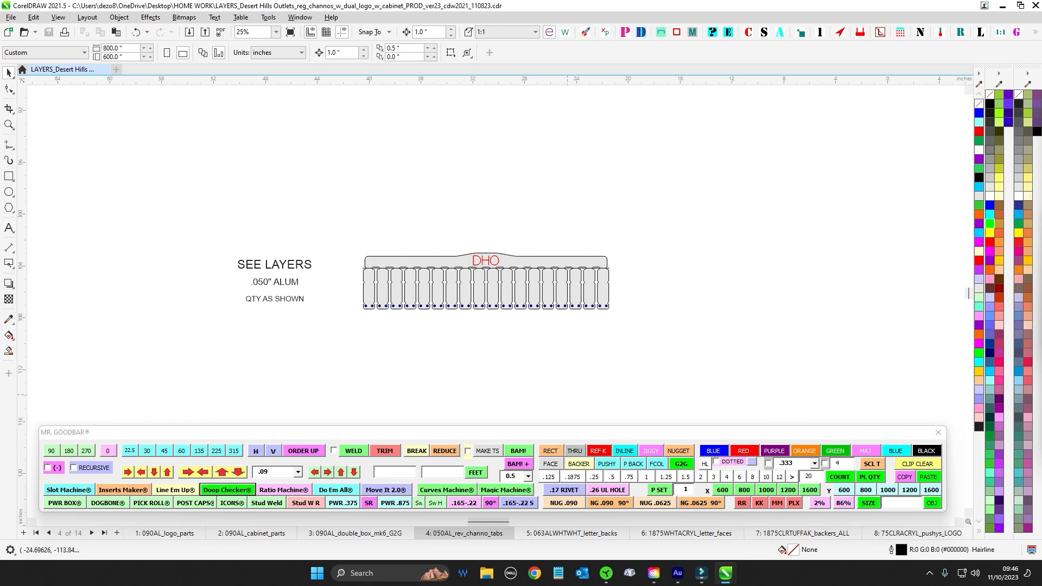
- Review the FOOD PAVILION letter parts on the 063ALWHTWHT_letter_backs and 1875WHTACRYL_letter_faces pages
{"action": "key", "text": "Page_Down"}
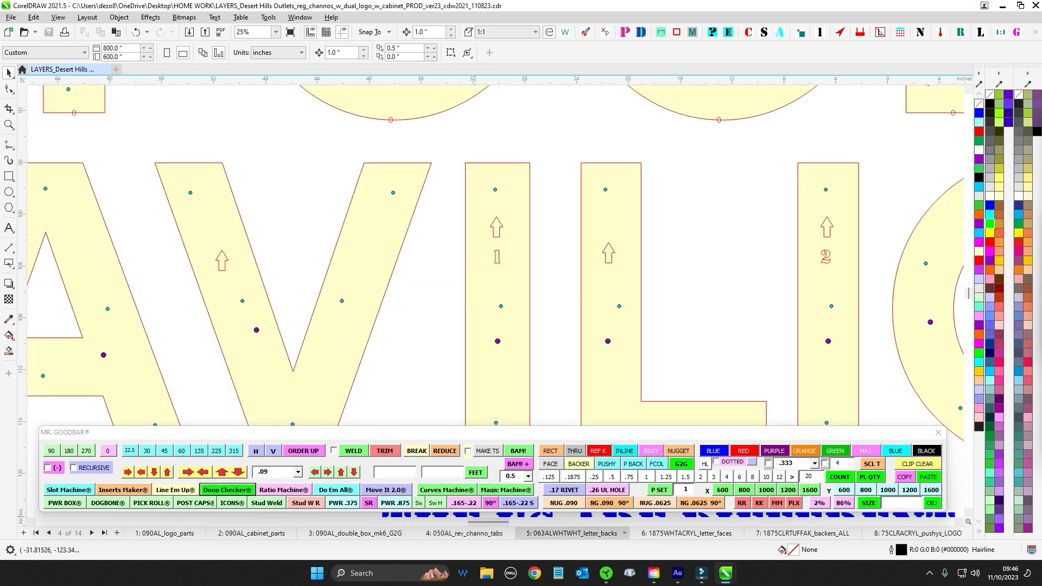
{"action": "scroll", "coordinate": [543, 255], "scroll_direction": "down", "scroll_amount": 5}
{"action": "scroll", "coordinate": [537, 255], "scroll_direction": "right", "scroll_amount": 1}
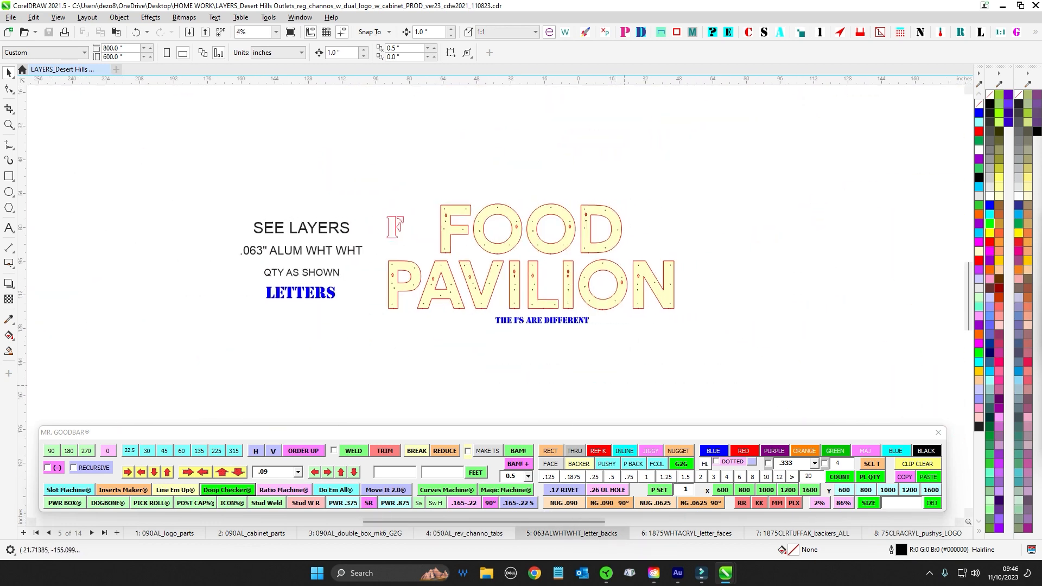
{"action": "scroll", "coordinate": [675, 233], "scroll_direction": "up", "scroll_amount": 1}
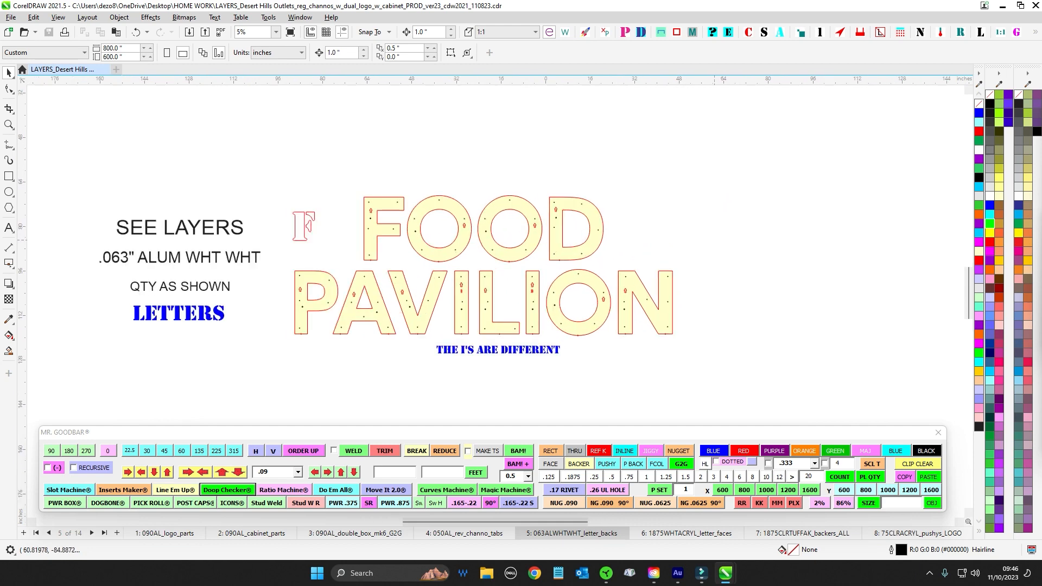
{"action": "key", "text": "Page_Down"}
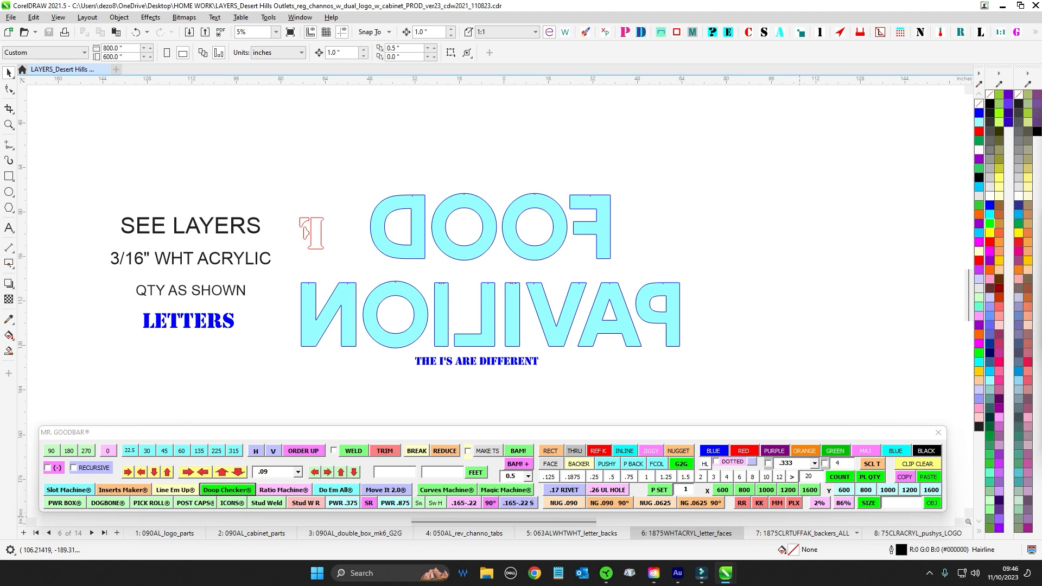
- Open the 1875CLRTUFFAK_backers_ALL page and look over the 3/16" clear Tuffak backers
{"action": "key", "text": "Page_Down"}
{"action": "scroll", "coordinate": [731, 190], "scroll_direction": "down", "scroll_amount": 1}
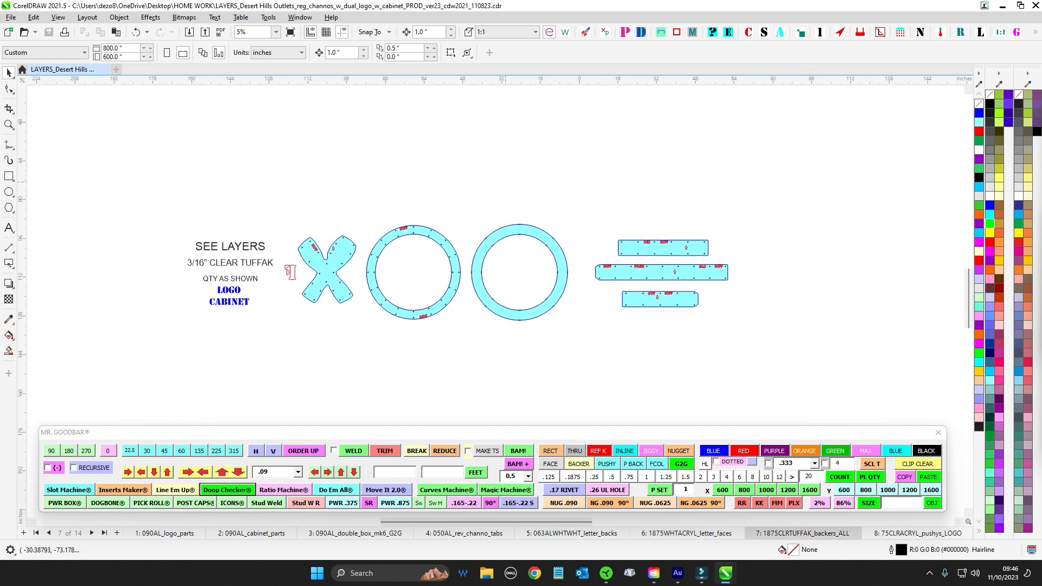
{"action": "scroll", "coordinate": [507, 179], "scroll_direction": "up", "scroll_amount": 1}
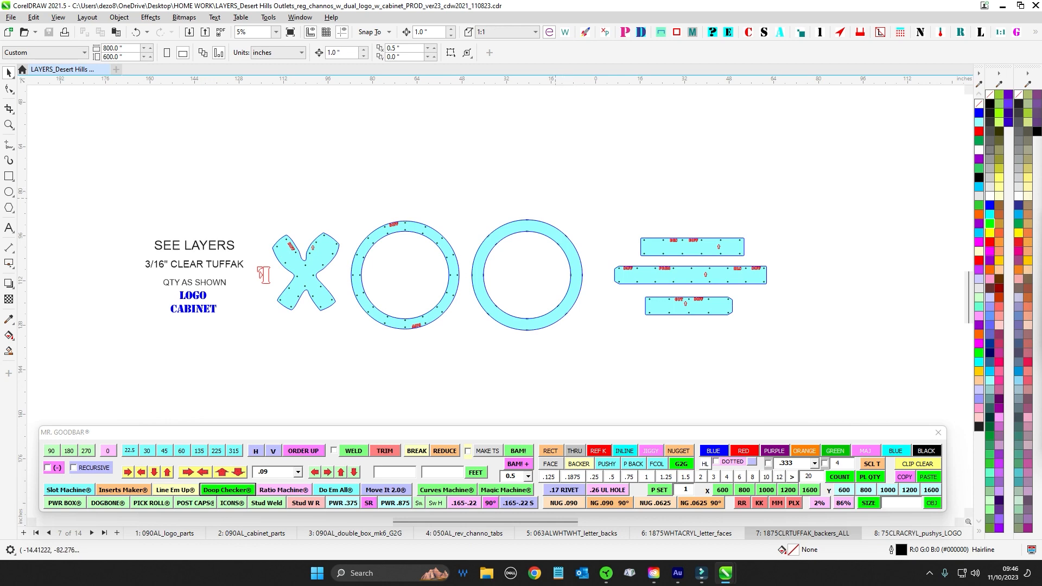
{"action": "scroll", "coordinate": [260, 273], "scroll_direction": "up", "scroll_amount": 1}
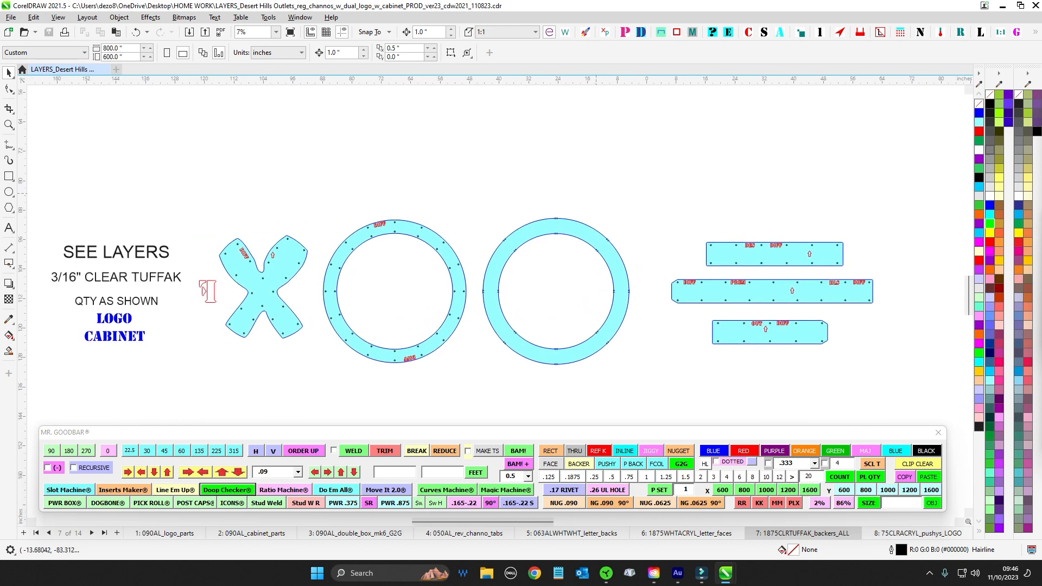
{"action": "scroll", "coordinate": [568, 185], "scroll_direction": "down", "scroll_amount": 1}
{"action": "scroll", "coordinate": [598, 179], "scroll_direction": "up", "scroll_amount": 1}
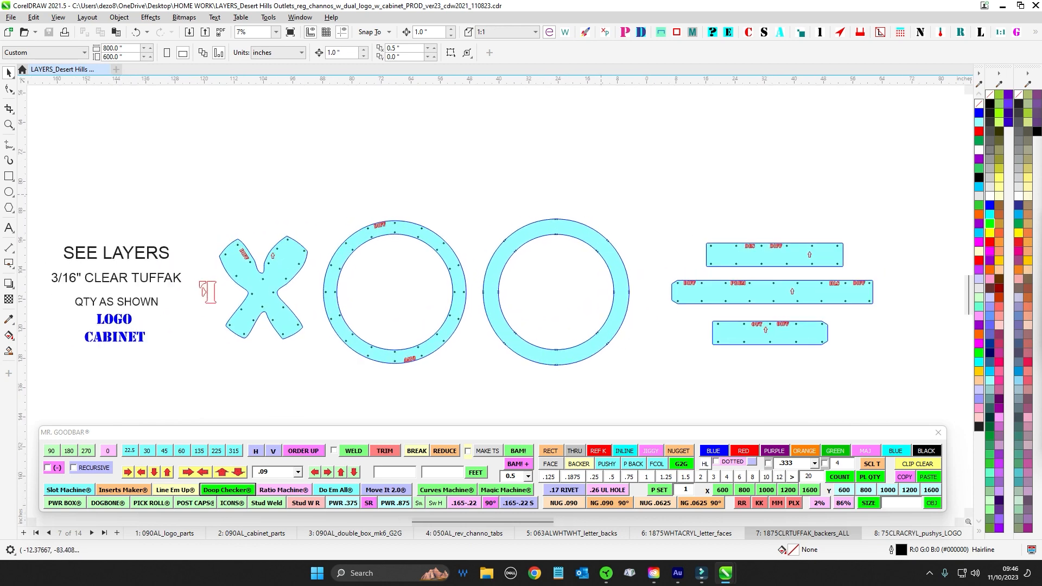
- Inspect the logo backers by selecting the two rings individually and then together with the X-shaped piece
{"action": "left_click_drag", "start_coordinate": [475, 195], "coordinate": [646, 394]}
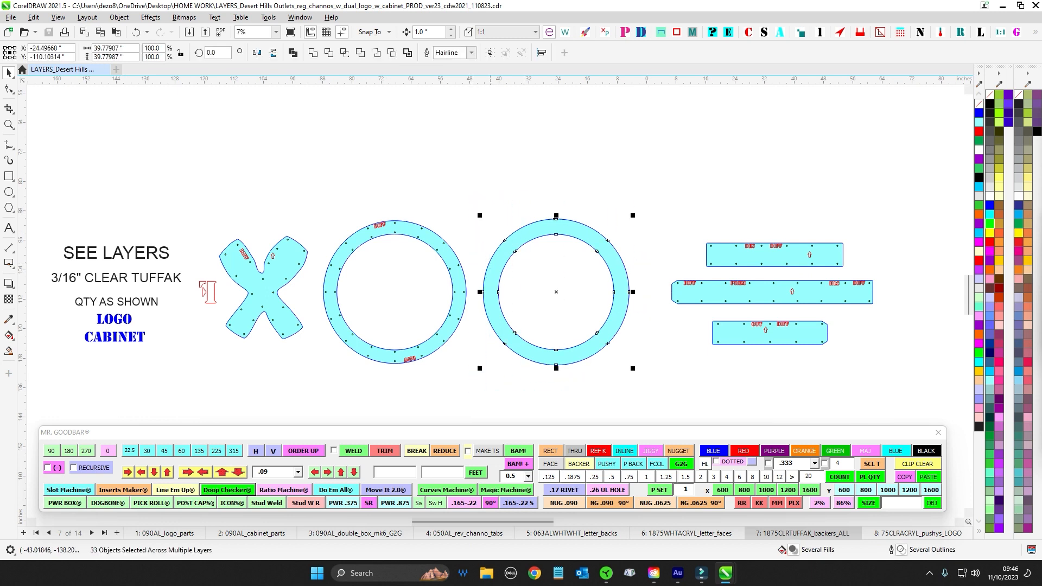
{"action": "left_click_drag", "start_coordinate": [309, 198], "coordinate": [402, 173]}
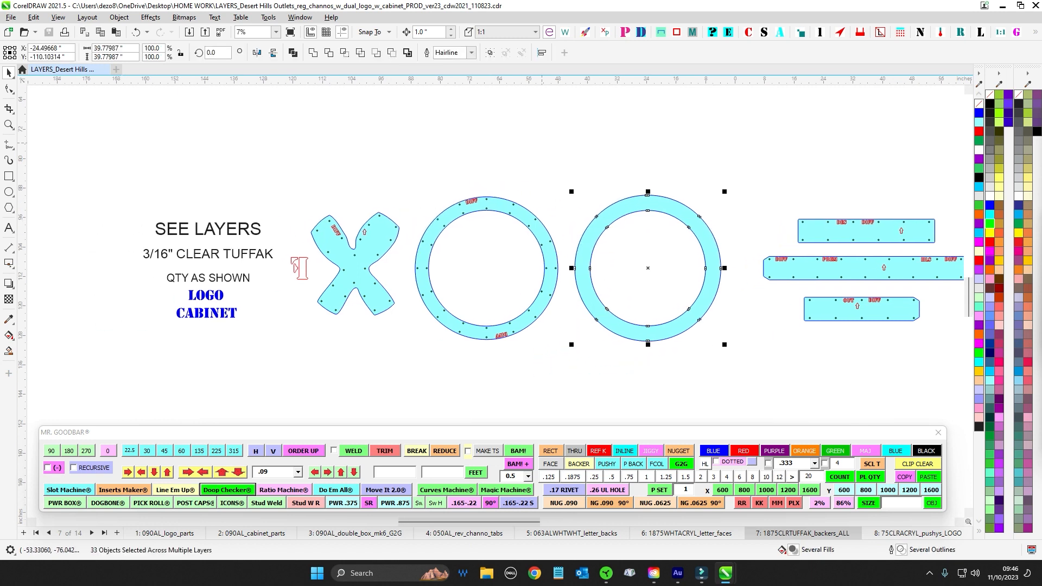
{"action": "left_click_drag", "start_coordinate": [399, 103], "coordinate": [569, 350]}
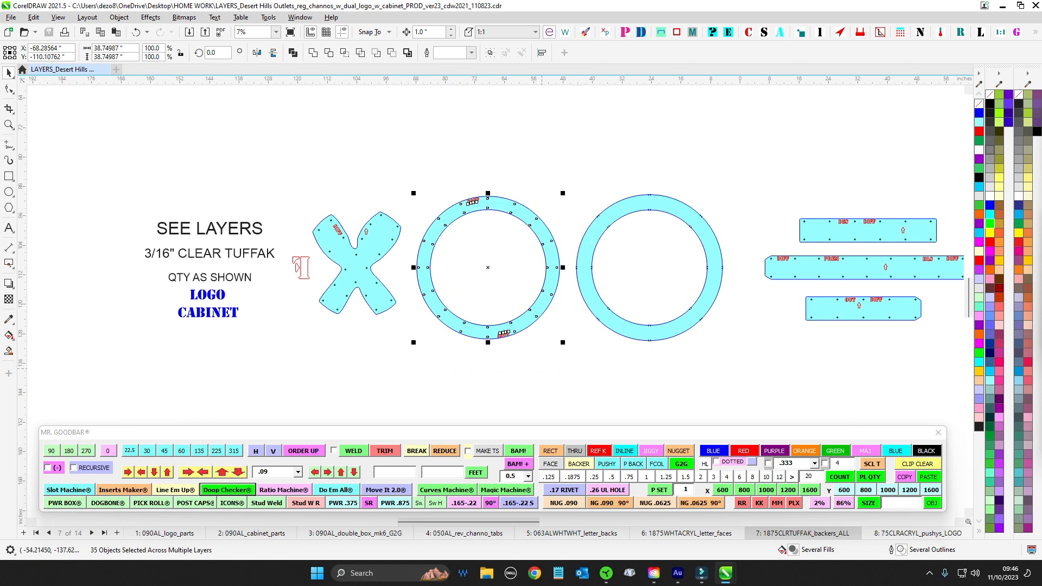
{"action": "left_click_drag", "start_coordinate": [405, 167], "coordinate": [572, 392]}
{"action": "left_click", "coordinate": [337, 230]}
{"action": "left_click_drag", "start_coordinate": [283, 126], "coordinate": [564, 383]}
{"action": "scroll", "coordinate": [570, 380], "scroll_direction": "down", "scroll_amount": 1}
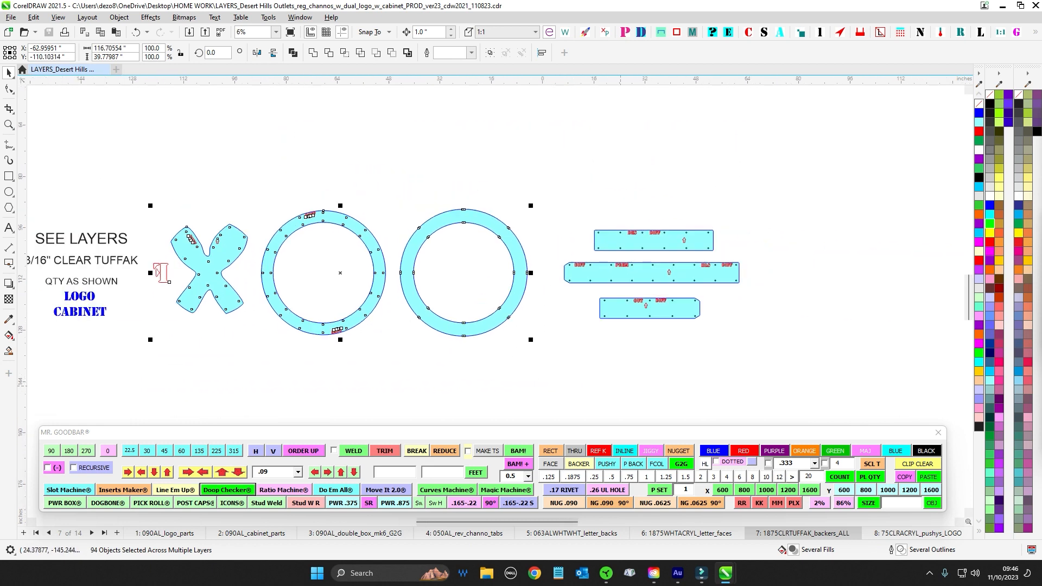
- Select the three long cabinet backers beside the rings to inspect them
{"action": "left_click_drag", "start_coordinate": [834, 179], "coordinate": [559, 393]}
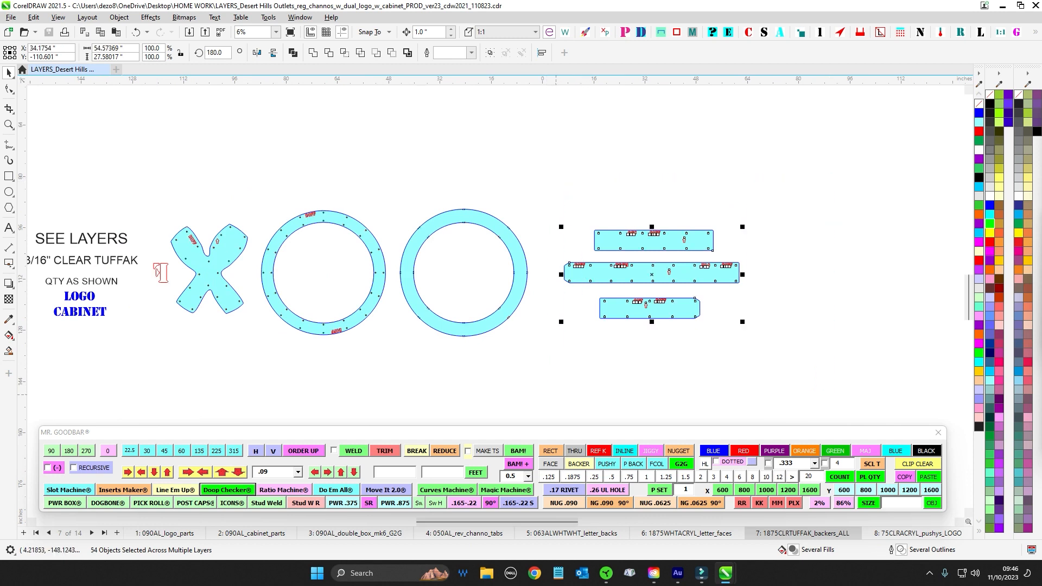
{"action": "left_click_drag", "start_coordinate": [666, 408], "coordinate": [721, 379]}
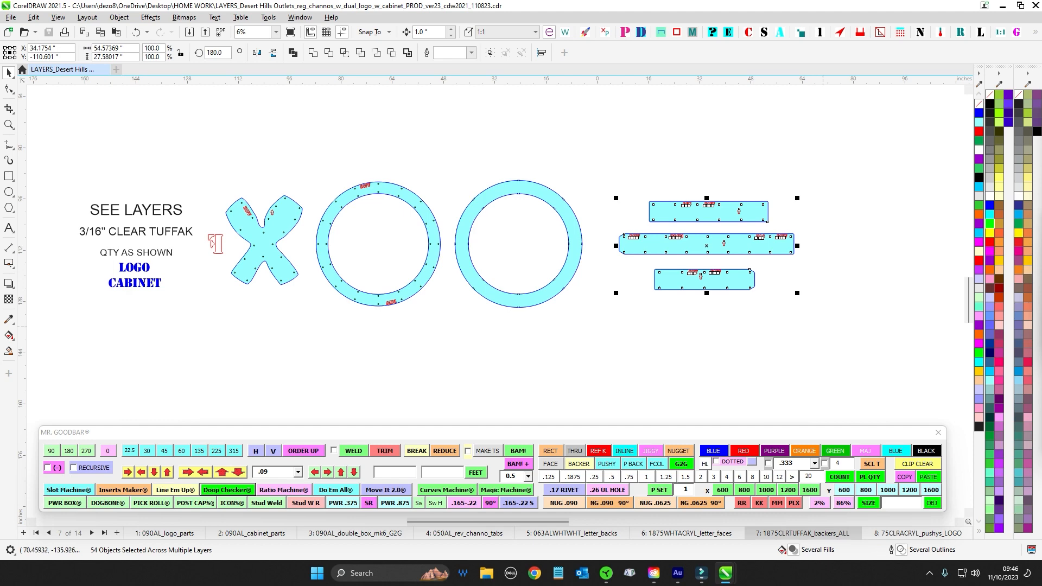
{"action": "left_click_drag", "start_coordinate": [802, 340], "coordinate": [780, 308]}
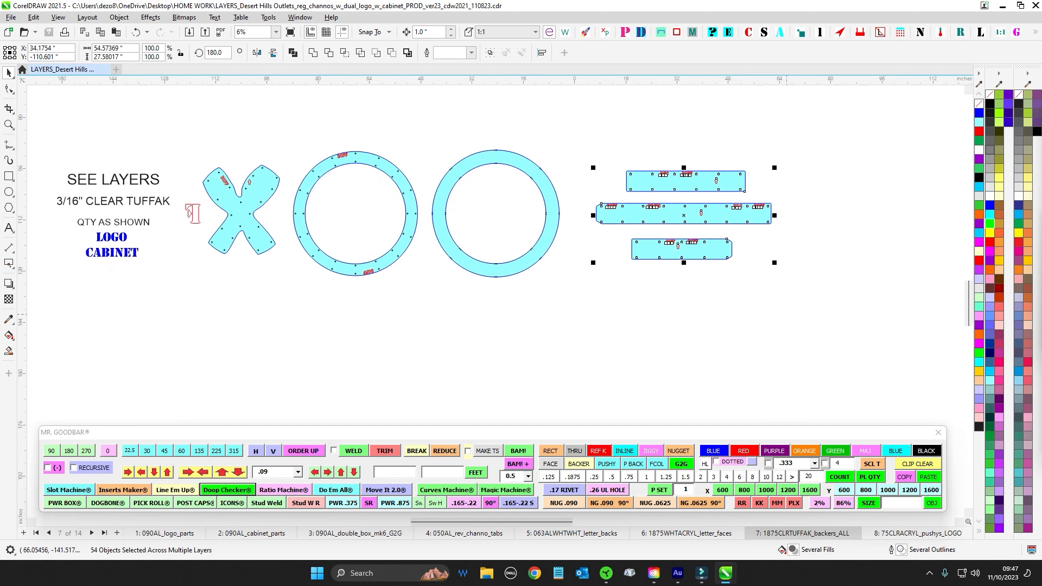
- Open the 75CLRACRYL_pushys_LOGO page and select the ring, then the ring together with the knife and fork
{"action": "key", "text": "Page_Down"}
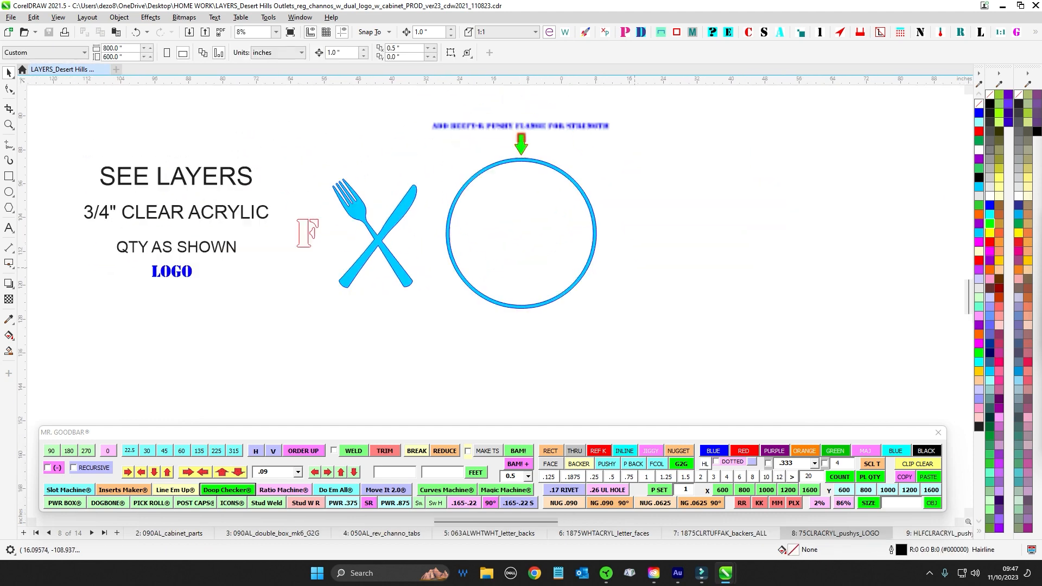
{"action": "left_click_drag", "start_coordinate": [445, 185], "coordinate": [709, 418]}
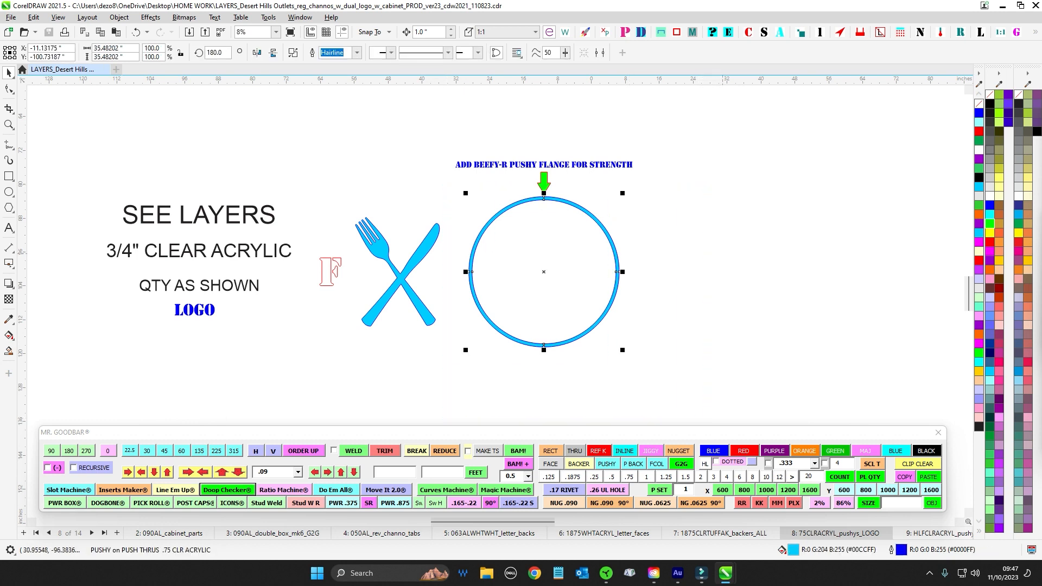
{"action": "left_click_drag", "start_coordinate": [703, 187], "coordinate": [341, 397]}
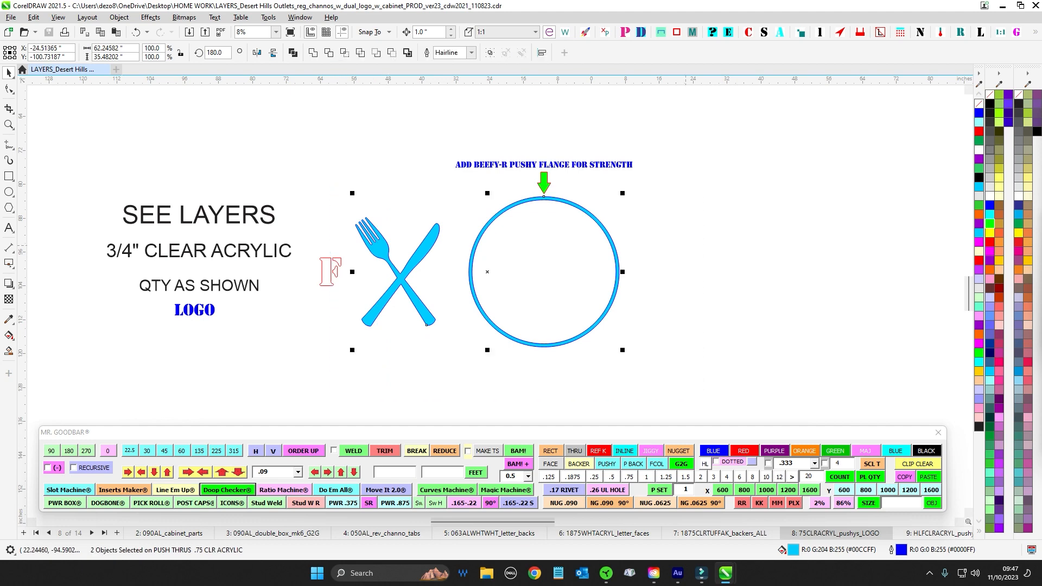
- Inspect the note about adding a beefier pushy flange for strength above the ring by selecting it
{"action": "left_click", "coordinate": [685, 246]}
{"action": "scroll", "coordinate": [525, 159], "scroll_direction": "up", "scroll_amount": 7}
{"action": "left_click_drag", "start_coordinate": [284, 142], "coordinate": [919, 220]}
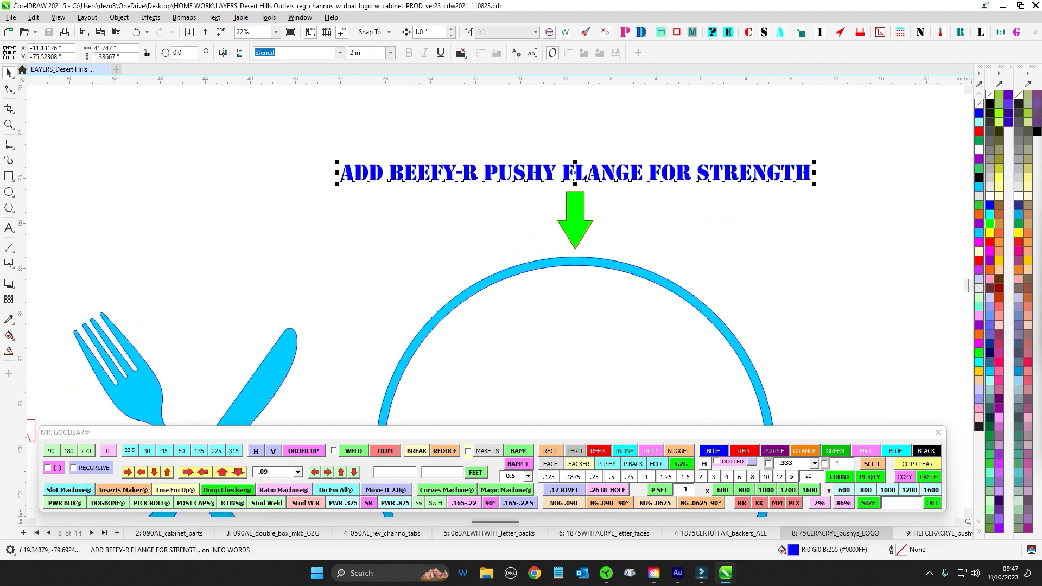
{"action": "scroll", "coordinate": [543, 244], "scroll_direction": "down", "scroll_amount": 2}
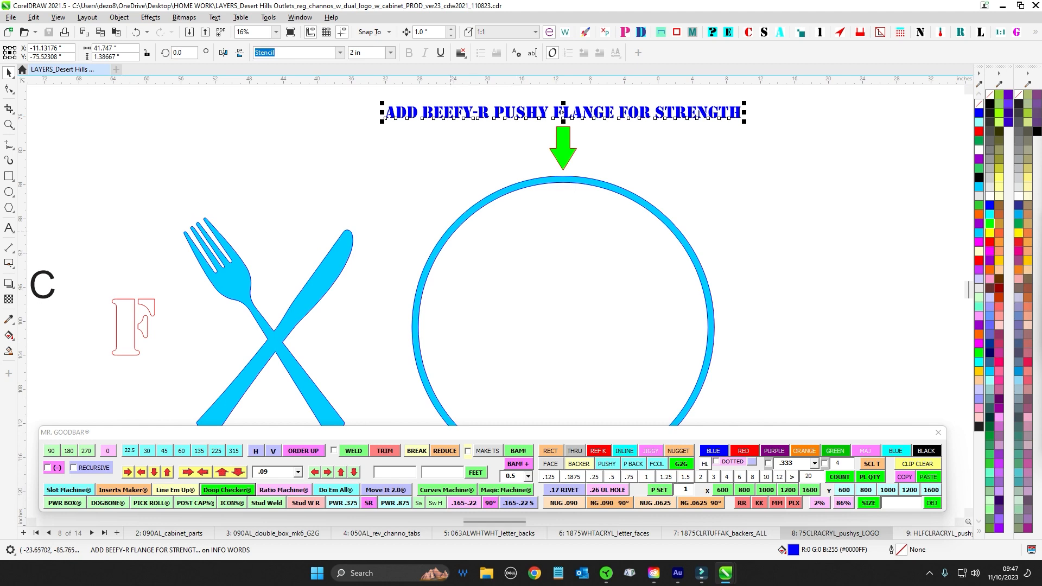
- Deselect the pushy flange note and open the HLFCLRACRYL_pushys_CAB page to inspect the 1/2" clear acrylic cabinet lettering
{"action": "scroll", "coordinate": [504, 314], "scroll_direction": "down", "scroll_amount": 2}
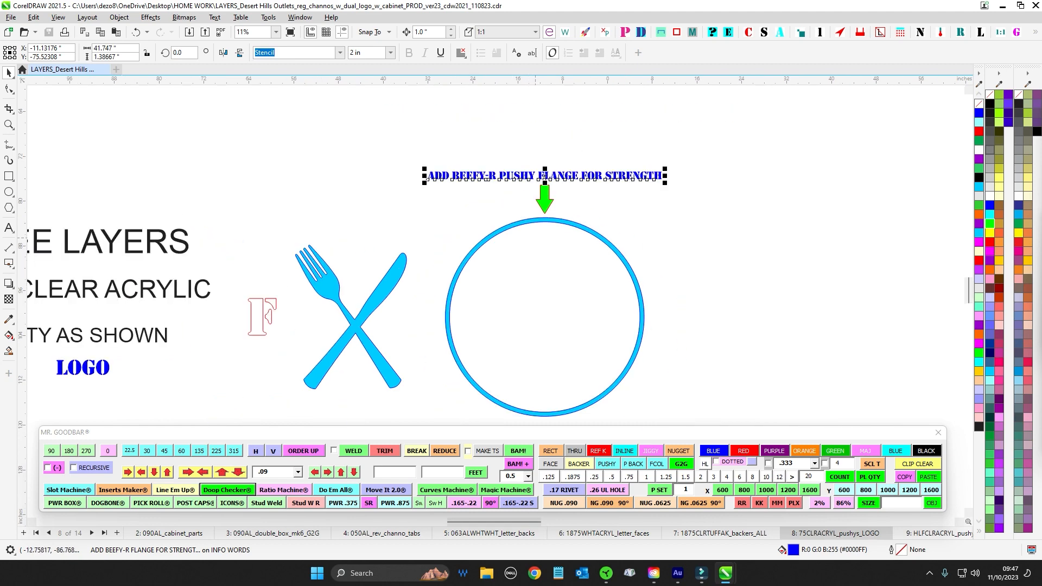
{"action": "scroll", "coordinate": [529, 219], "scroll_direction": "down", "scroll_amount": 3}
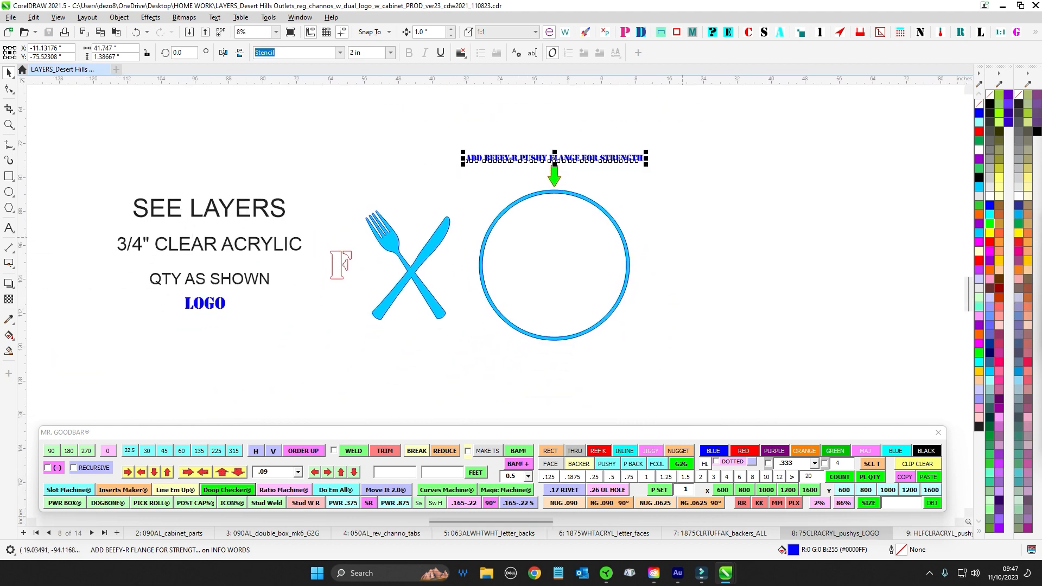
{"action": "key", "text": "Escape"}
{"action": "key", "text": "Page_Down"}
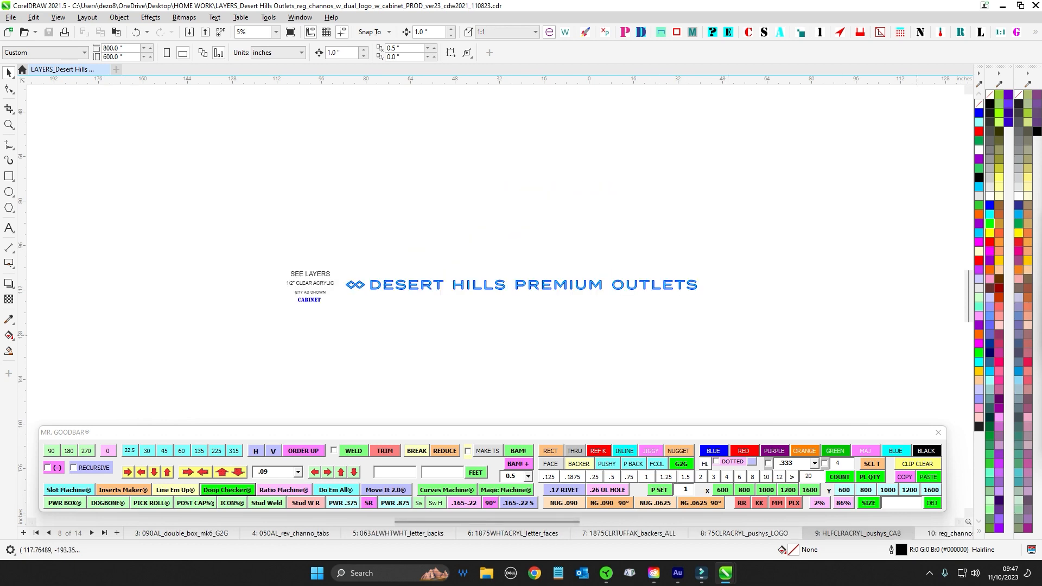
{"action": "scroll", "coordinate": [478, 239], "scroll_direction": "up", "scroll_amount": 2}
{"action": "left_click_drag", "start_coordinate": [585, 254], "coordinate": [519, 198]}
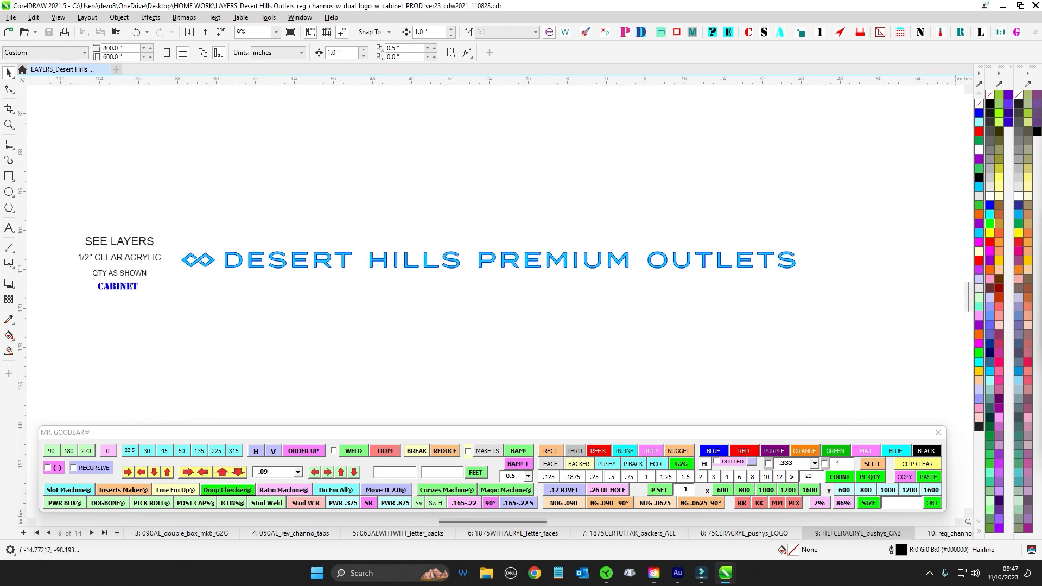
- Page past reg_channos_logo_cabinet to the reg_channos page and examine the outlined FOOD PAVILION letters above the note about the I's
{"action": "key", "text": "Page_Down"}
{"action": "scroll", "coordinate": [348, 174], "scroll_direction": "down", "scroll_amount": 4}
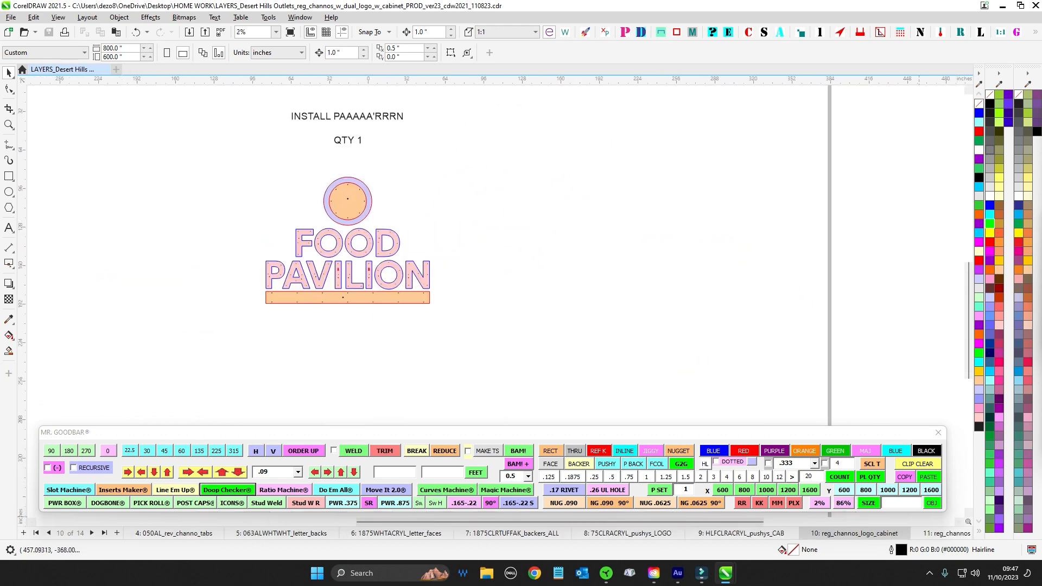
{"action": "key", "text": "Page_Down"}
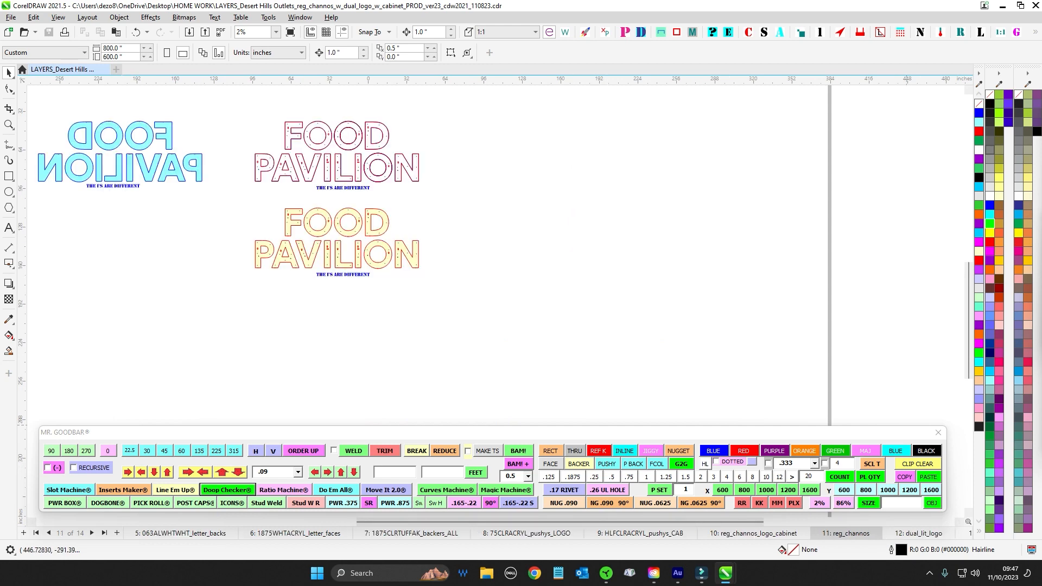
{"action": "scroll", "coordinate": [489, 245], "scroll_direction": "up", "scroll_amount": 2}
{"action": "scroll", "coordinate": [489, 244], "scroll_direction": "left", "scroll_amount": 4}
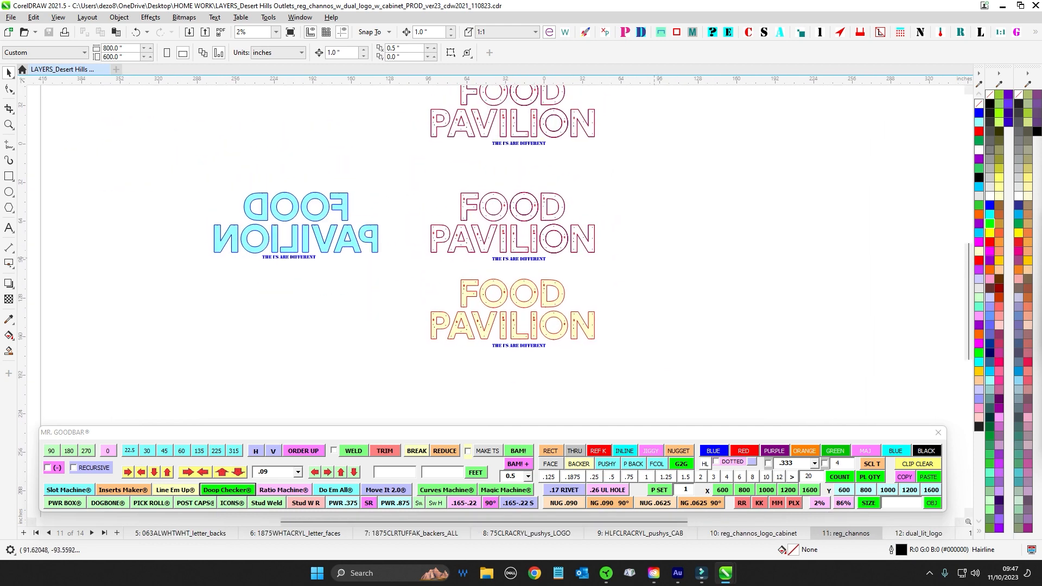
{"action": "scroll", "coordinate": [706, 244], "scroll_direction": "up", "scroll_amount": 2}
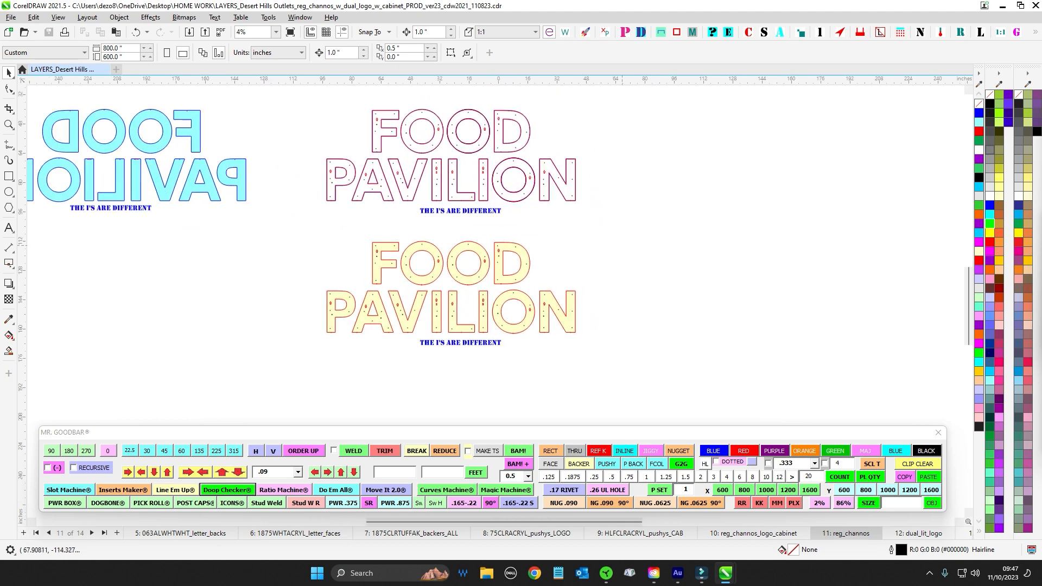
{"action": "scroll", "coordinate": [422, 150], "scroll_direction": "up", "scroll_amount": 2}
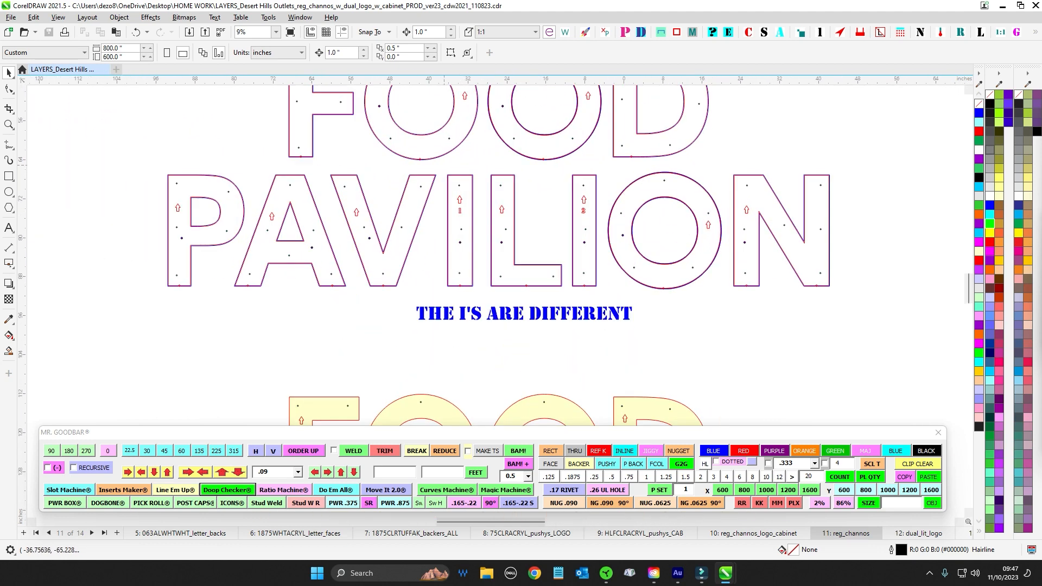
- Select the first and then the second I in the outlined PAVILION to compare the two letters
{"action": "left_click_drag", "start_coordinate": [486, 313], "coordinate": [486, 313]}
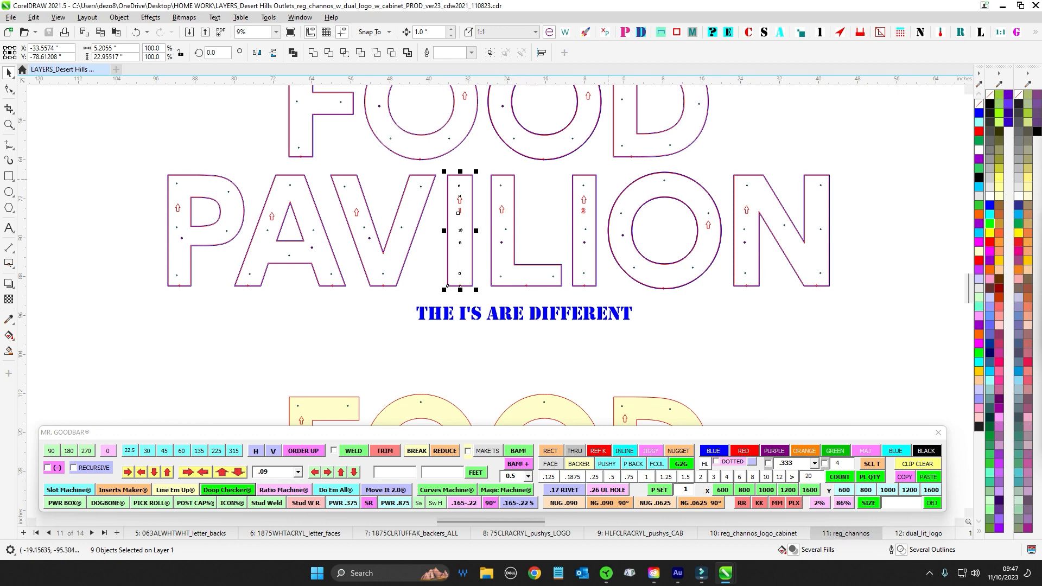
{"action": "left_click_drag", "start_coordinate": [607, 165], "coordinate": [566, 300]}
{"action": "scroll", "coordinate": [627, 260], "scroll_direction": "down", "scroll_amount": 1}
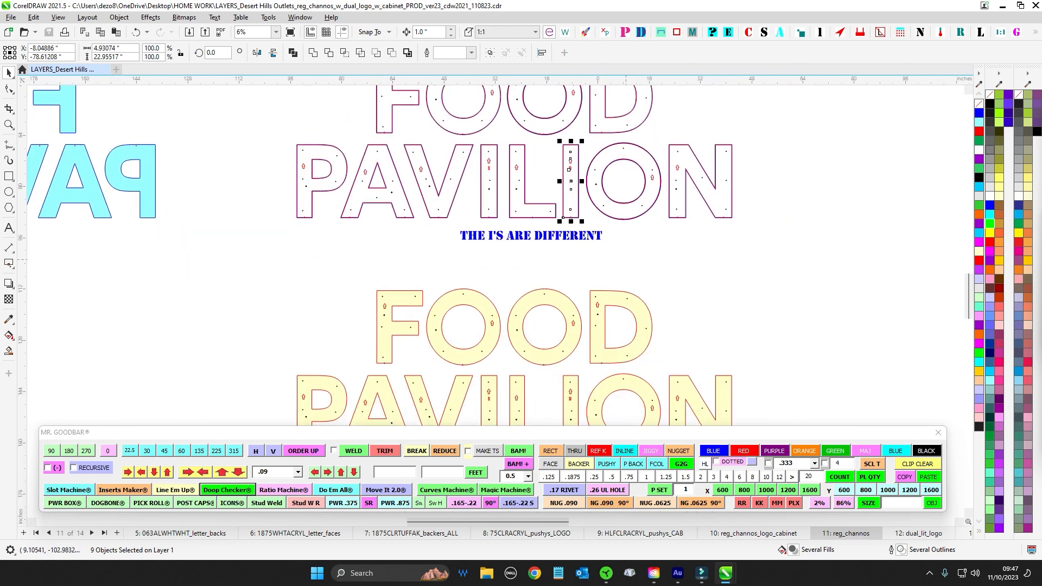
- Inspect the small hole and number mark at the upper edge of the I marked 2 in the mirrored blue PAVILION
{"action": "left_click_drag", "start_coordinate": [714, 266], "coordinate": [687, 238]}
{"action": "left_click_drag", "start_coordinate": [264, 237], "coordinate": [515, 269]}
{"action": "scroll", "coordinate": [238, 210], "scroll_direction": "up", "scroll_amount": 4}
{"action": "mouse_move", "coordinate": [61, 158]}
{"action": "left_mouse_down"}
{"action": "mouse_move", "coordinate": [238, 210]}
{"action": "mouse_move", "coordinate": [332, 215]}
{"action": "mouse_move", "coordinate": [365, 303]}
{"action": "mouse_move", "coordinate": [356, 298]}
{"action": "left_mouse_up"}
{"action": "scroll", "coordinate": [331, 216], "scroll_direction": "up", "scroll_amount": 2}
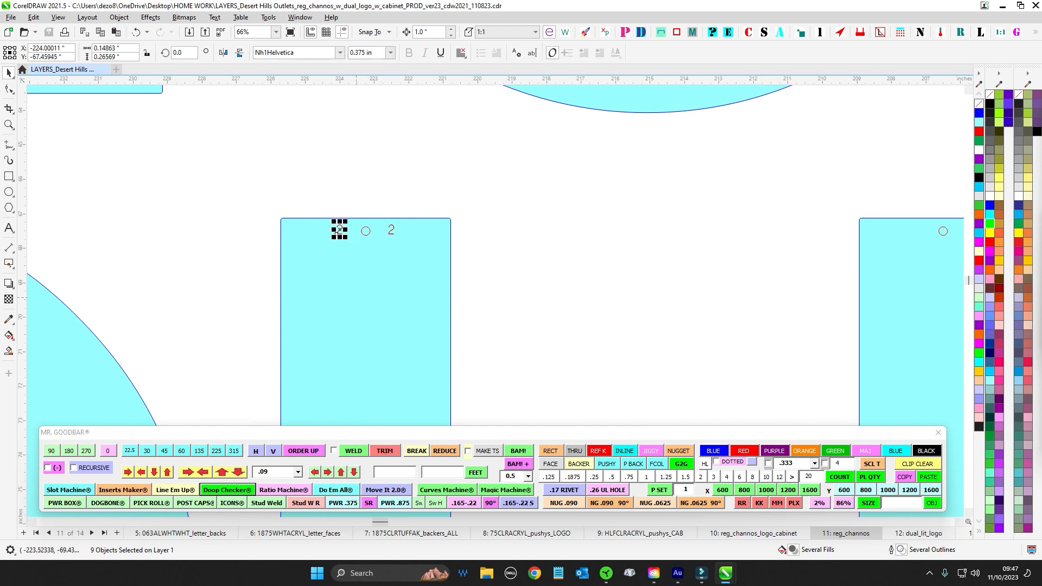
{"action": "scroll", "coordinate": [361, 293], "scroll_direction": "down", "scroll_amount": 5}
- Select each I of the mirrored blue PAVILION individually to compare their markings
{"action": "left_click_drag", "start_coordinate": [467, 271], "coordinate": [304, 235]}
{"action": "mouse_move", "coordinate": [602, 217]}
{"action": "left_mouse_down"}
{"action": "mouse_move", "coordinate": [428, 209]}
{"action": "mouse_move", "coordinate": [468, 265]}
{"action": "mouse_move", "coordinate": [267, 188]}
{"action": "left_mouse_up"}
{"action": "scroll", "coordinate": [437, 200], "scroll_direction": "up", "scroll_amount": 3}
{"action": "scroll", "coordinate": [454, 228], "scroll_direction": "down", "scroll_amount": 2}
{"action": "scroll", "coordinate": [430, 225], "scroll_direction": "up", "scroll_amount": 2}
{"action": "scroll", "coordinate": [402, 252], "scroll_direction": "down", "scroll_amount": 4}
{"action": "left_click", "coordinate": [266, 189]}
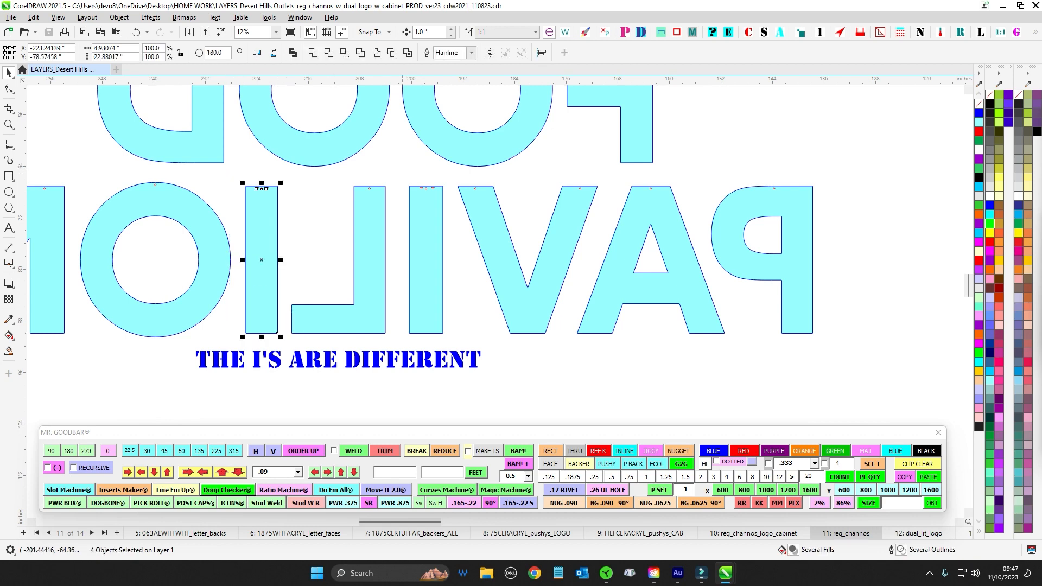
{"action": "scroll", "coordinate": [440, 225], "scroll_direction": "down", "scroll_amount": 2}
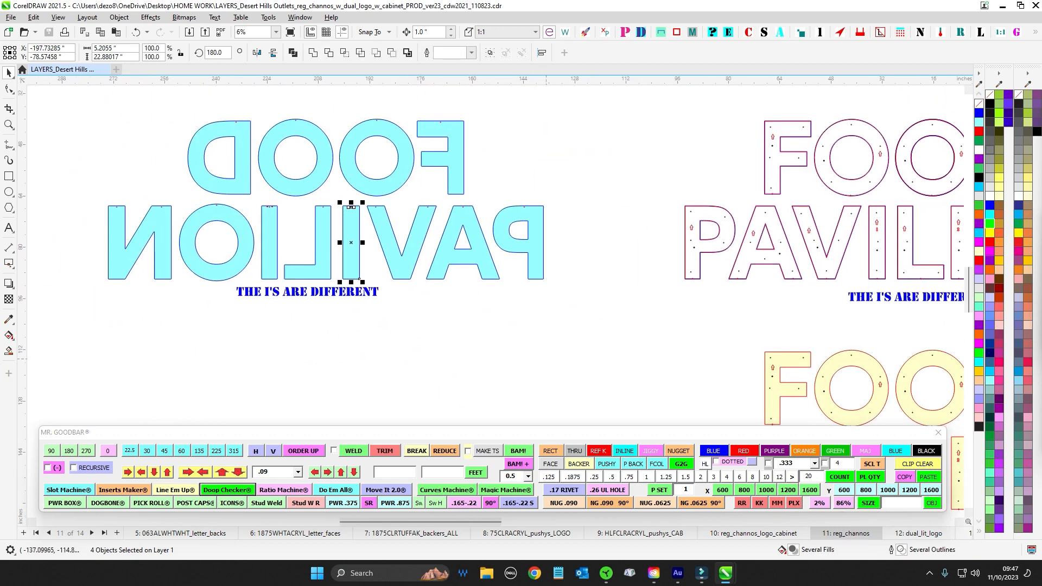
- Examine the numbered I's in the yellow FOOD PAVILION letter set below the outlined one
{"action": "left_click_drag", "start_coordinate": [546, 359], "coordinate": [376, 229]}
{"action": "scroll", "coordinate": [401, 243], "scroll_direction": "down", "scroll_amount": 1}
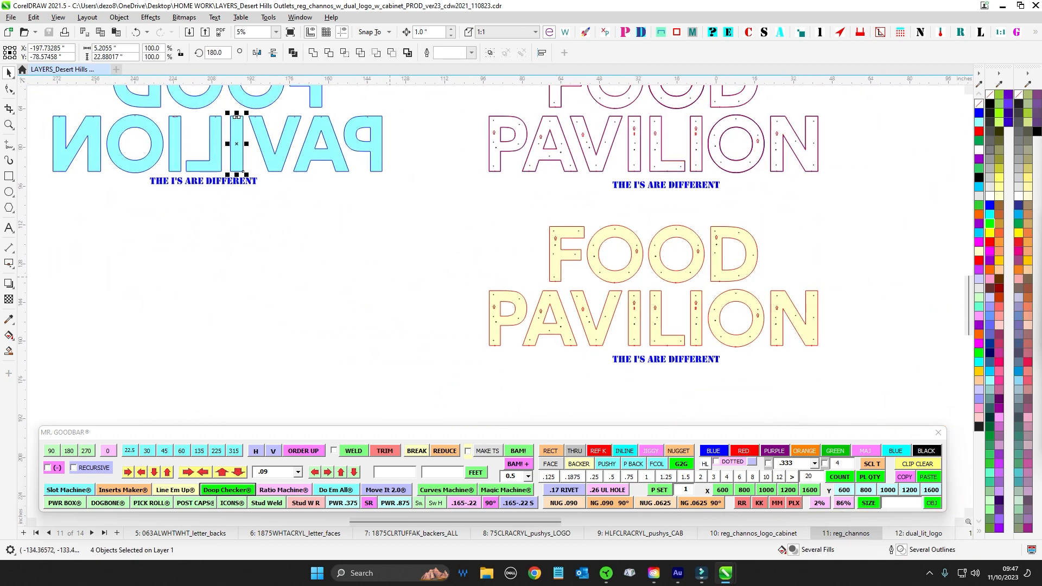
{"action": "scroll", "coordinate": [787, 320], "scroll_direction": "up", "scroll_amount": 3}
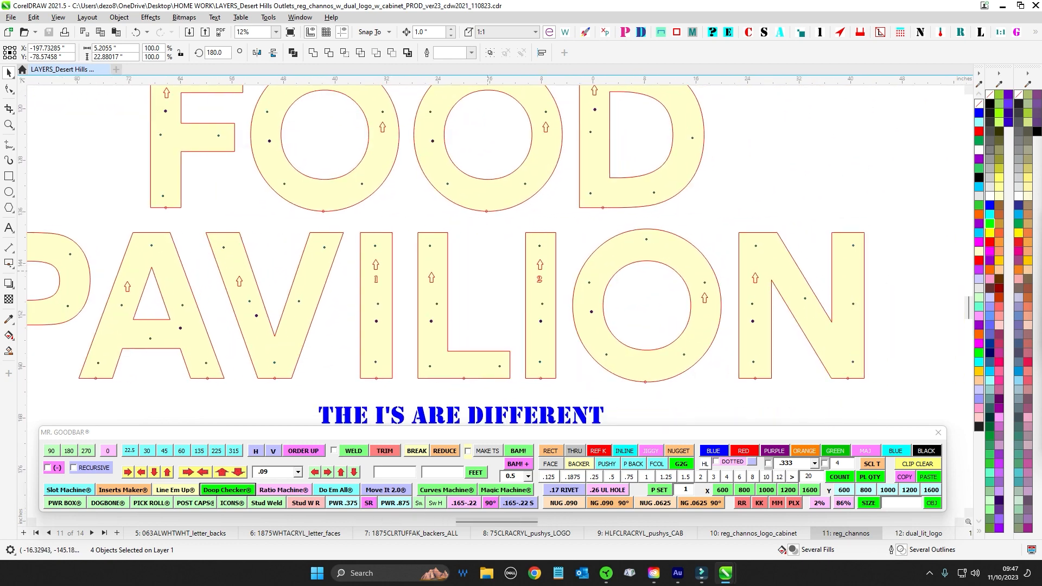
{"action": "left_click_drag", "start_coordinate": [488, 271], "coordinate": [542, 270]}
{"action": "scroll", "coordinate": [541, 267], "scroll_direction": "down", "scroll_amount": 2}
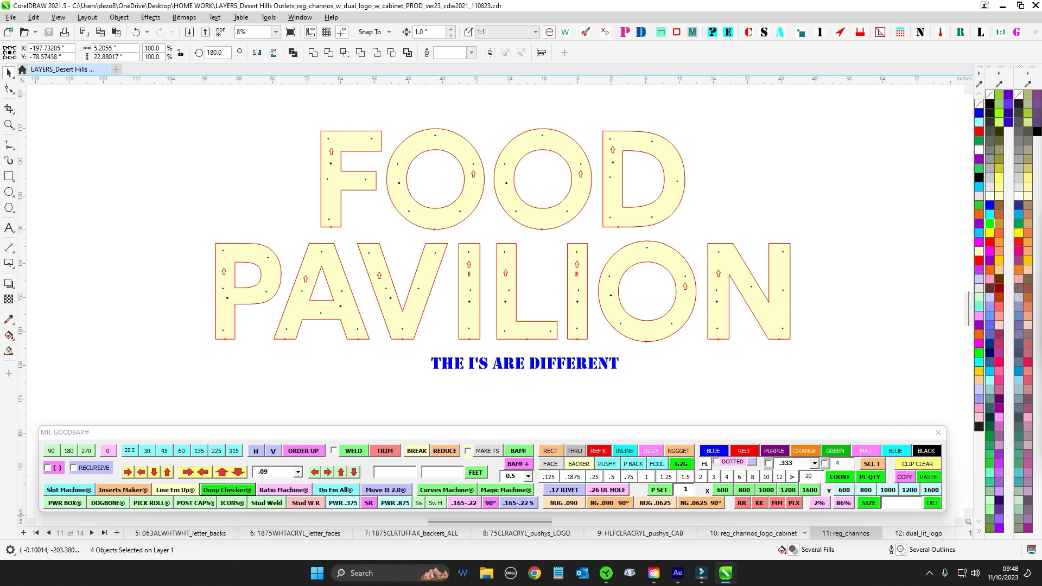
- Return to the reg_channos_logo_cabinet page and check the numbered I's in the pink FOOD PAVILION install pattern
{"action": "key", "text": "Page_Up"}
{"action": "scroll", "coordinate": [683, 396], "scroll_direction": "up", "scroll_amount": 2}
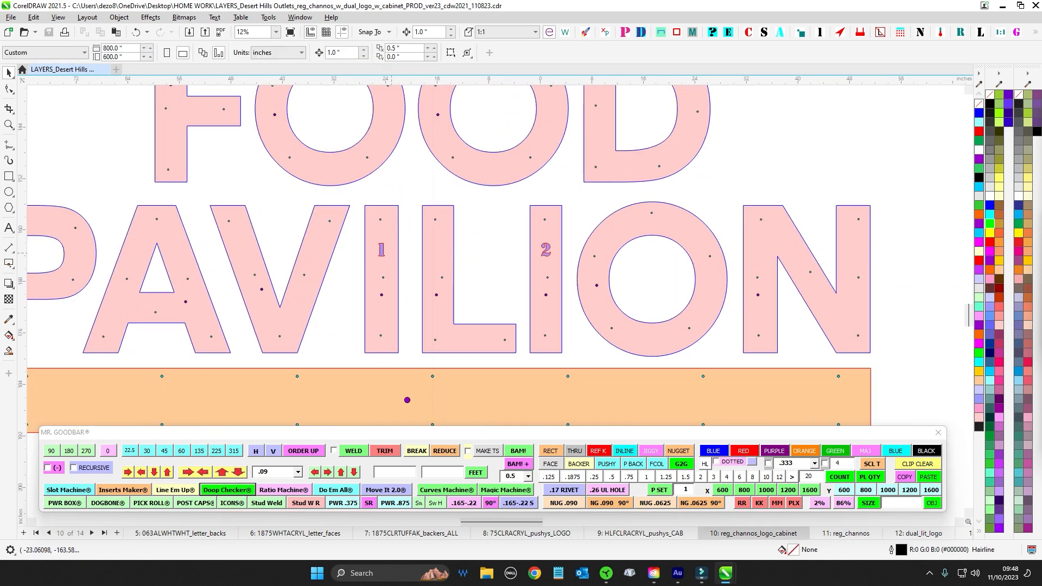
{"action": "scroll", "coordinate": [498, 282], "scroll_direction": "down", "scroll_amount": 3}
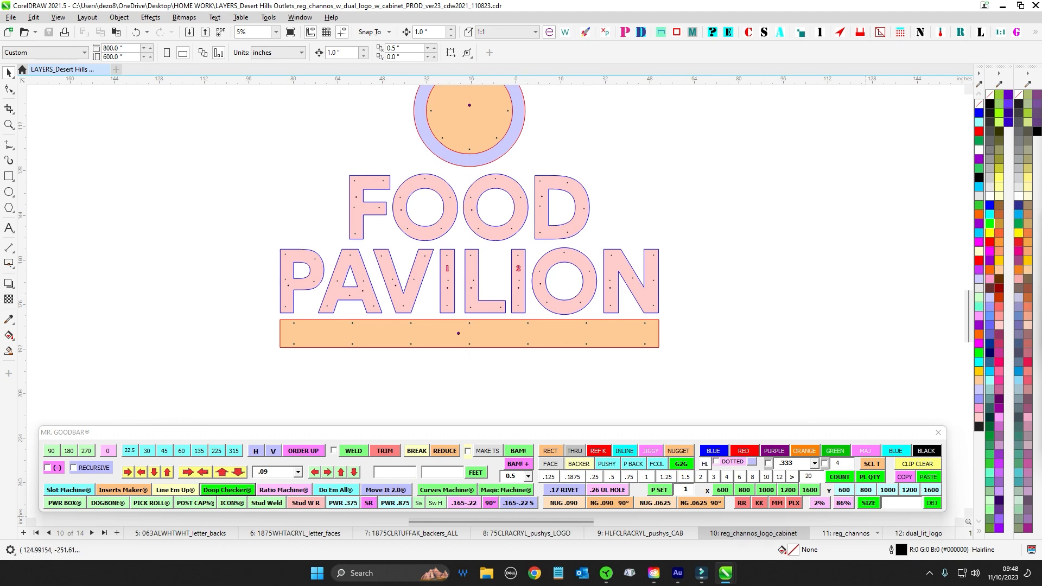
- Page forward through reg_channos to the dual_lit_logo page and view all of its logo assembly layouts
{"action": "key", "text": "Page_Down"}
{"action": "scroll", "coordinate": [326, 244], "scroll_direction": "down", "scroll_amount": 3}
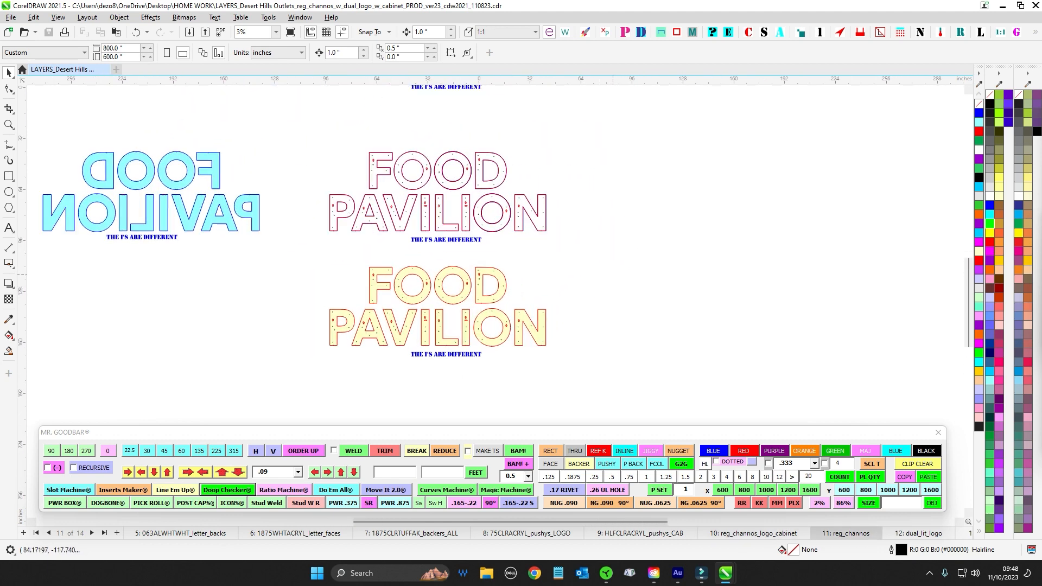
{"action": "key", "text": "Page_Down"}
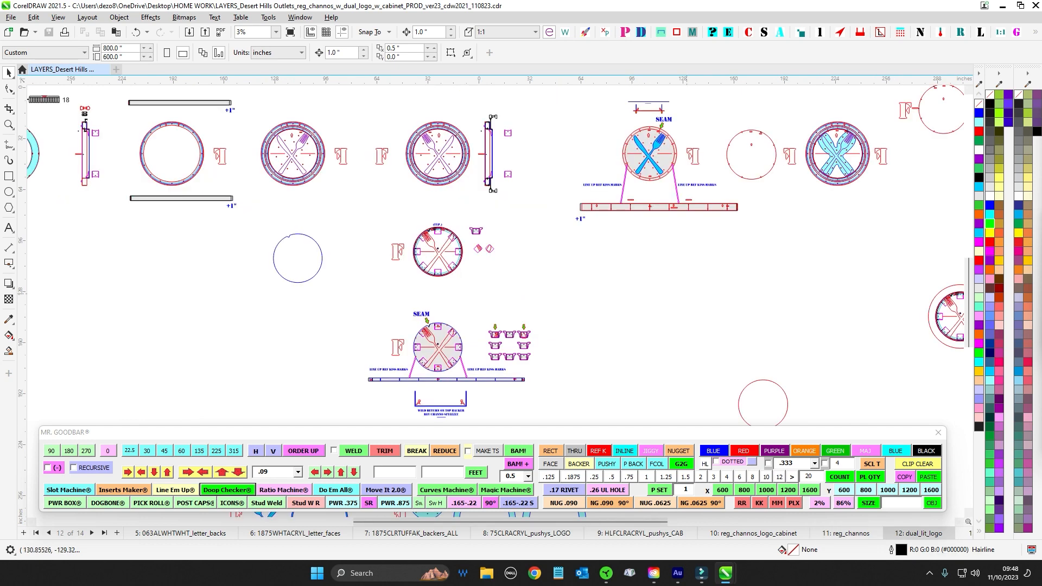
{"action": "scroll", "coordinate": [488, 244], "scroll_direction": "down", "scroll_amount": 1}
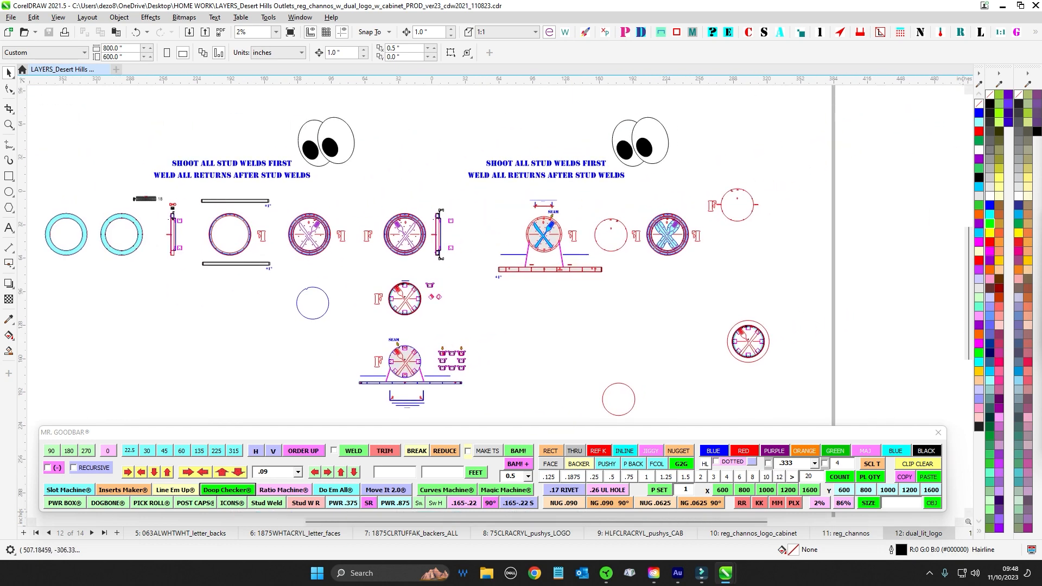
- Open the cabby page and look over the DESERT HILLS PREMIUM OUTLETS cabinet layouts
{"action": "key", "text": "Page_Down"}
{"action": "scroll", "coordinate": [489, 244], "scroll_direction": "down", "scroll_amount": 2}
{"action": "scroll", "coordinate": [489, 245], "scroll_direction": "left", "scroll_amount": 2}
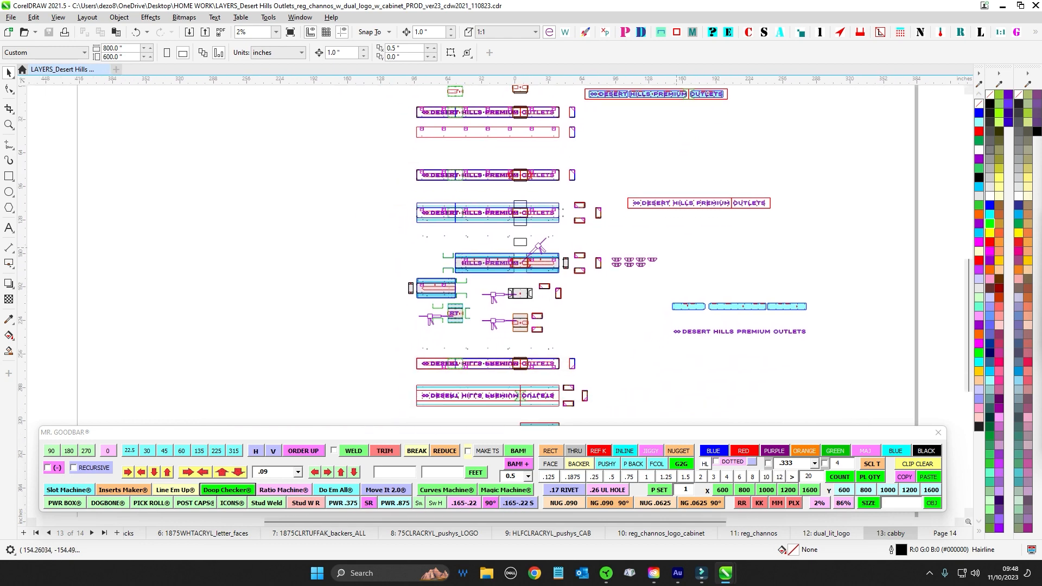
{"action": "scroll", "coordinate": [496, 253], "scroll_direction": "up", "scroll_amount": 1}
{"action": "mouse_move", "coordinate": [496, 253]}
{"action": "left_mouse_down"}
{"action": "mouse_move", "coordinate": [451, 278]}
{"action": "mouse_move", "coordinate": [435, 376]}
{"action": "left_mouse_up"}
{"action": "scroll", "coordinate": [450, 285], "scroll_direction": "down", "scroll_amount": 1}
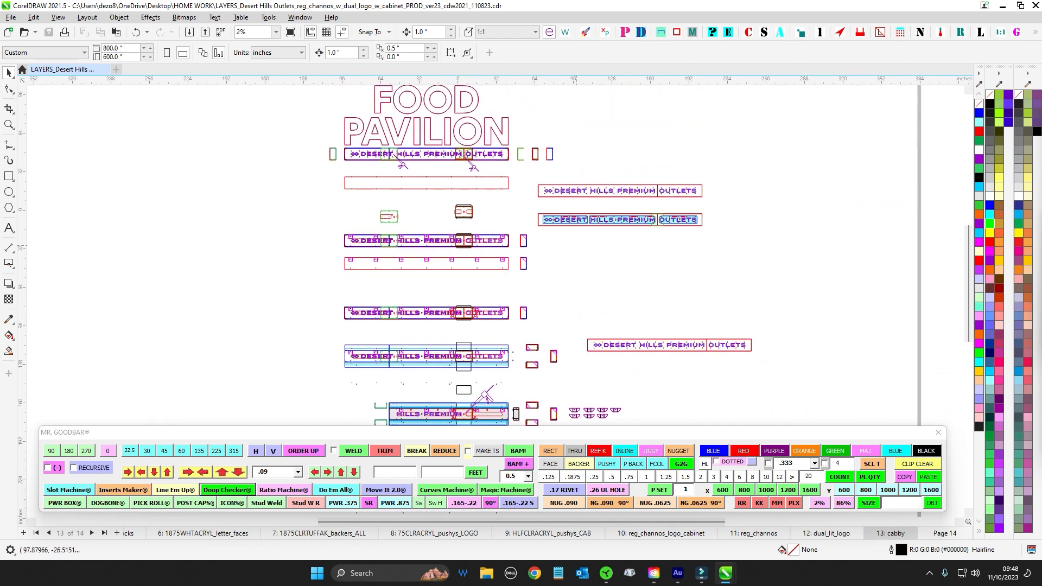
{"action": "left_click_drag", "start_coordinate": [590, 305], "coordinate": [590, 249]}
{"action": "scroll", "coordinate": [590, 249], "scroll_direction": "down", "scroll_amount": 4}
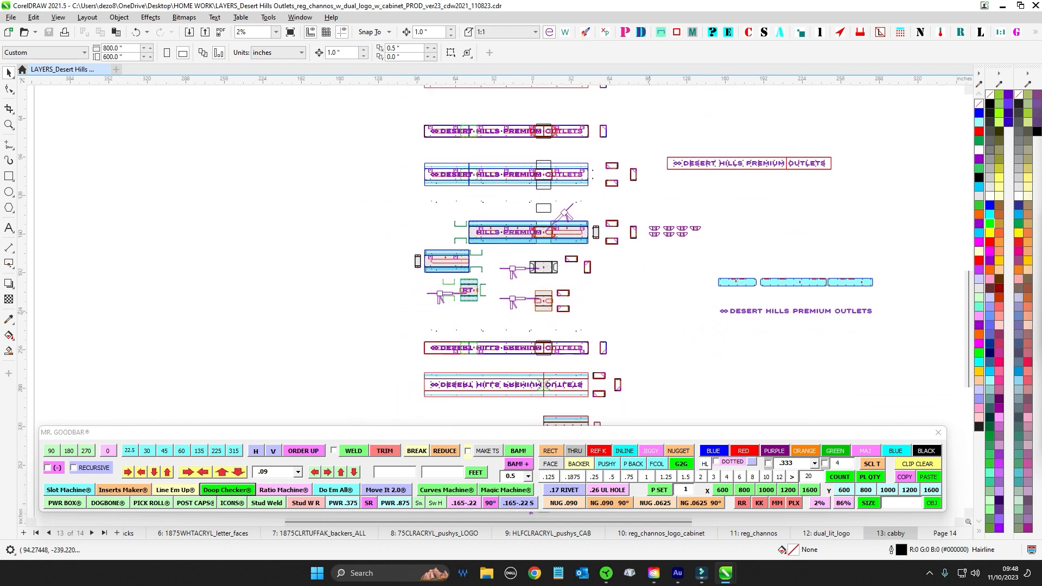
- Inspect the flipped cabinet layouts, the separate OUTLETS and DESERT HILLS PREMIUM sections, and the green connector piece below them
{"action": "scroll", "coordinate": [581, 328], "scroll_direction": "up", "scroll_amount": 1}
{"action": "left_click_drag", "start_coordinate": [431, 313], "coordinate": [322, 277]}
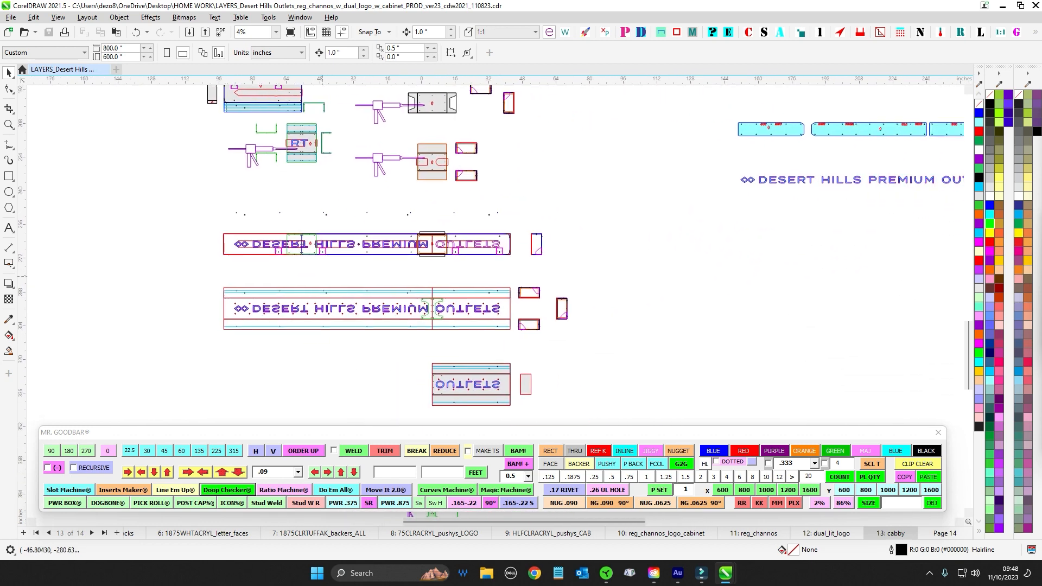
{"action": "left_click_drag", "start_coordinate": [433, 330], "coordinate": [494, 307]}
{"action": "scroll", "coordinate": [493, 308], "scroll_direction": "up", "scroll_amount": 1}
{"action": "scroll", "coordinate": [512, 269], "scroll_direction": "down", "scroll_amount": 1}
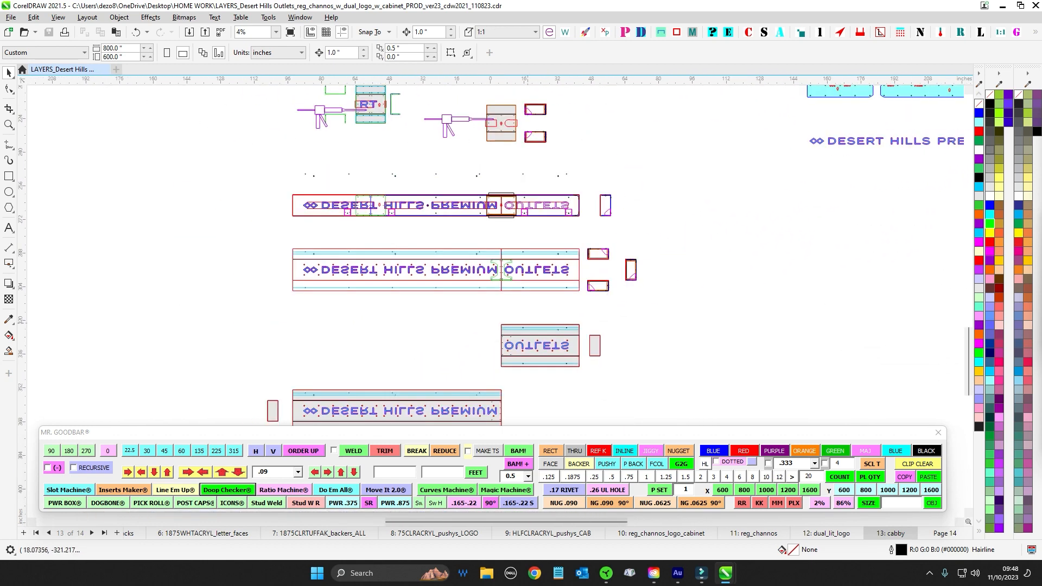
{"action": "left_click_drag", "start_coordinate": [541, 391], "coordinate": [540, 271]}
{"action": "scroll", "coordinate": [537, 304], "scroll_direction": "down", "scroll_amount": 1}
{"action": "scroll", "coordinate": [527, 331], "scroll_direction": "up", "scroll_amount": 2}
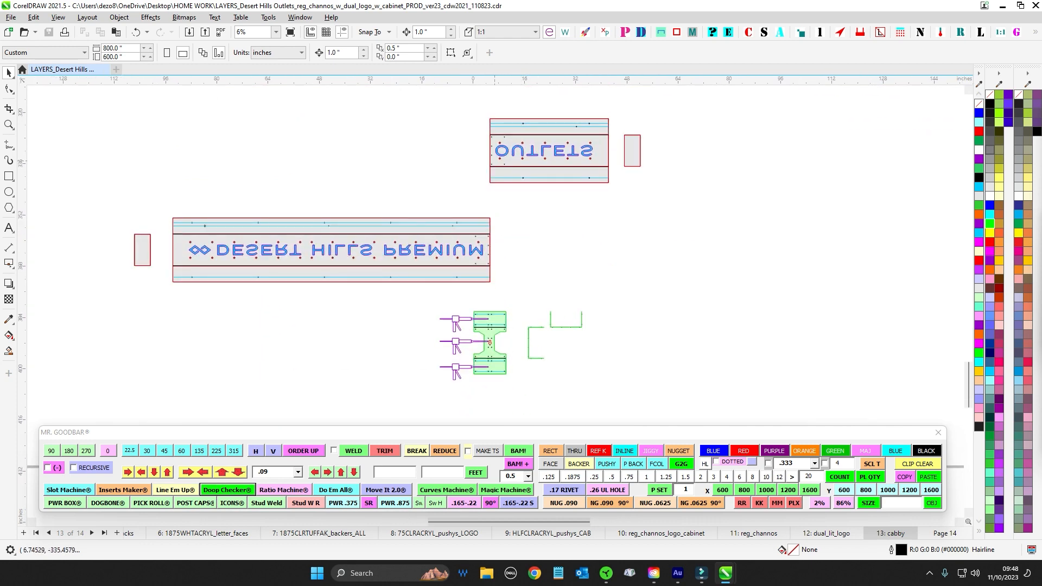
- Go back up to the HILLS PREMIUM cabinet section and examine the rivet gun and the joint plate beside the lettering
{"action": "left_click_drag", "start_coordinate": [603, 229], "coordinate": [572, 313]}
{"action": "scroll", "coordinate": [679, 294], "scroll_direction": "down", "scroll_amount": 1}
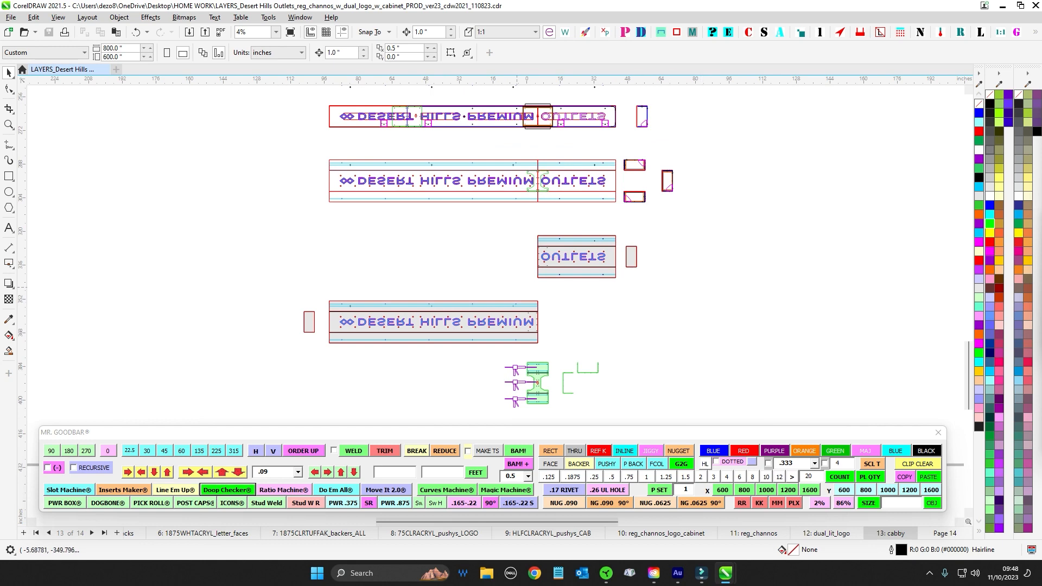
{"action": "left_click_drag", "start_coordinate": [653, 266], "coordinate": [605, 329]}
{"action": "scroll", "coordinate": [654, 286], "scroll_direction": "down", "scroll_amount": 1}
{"action": "left_click_drag", "start_coordinate": [635, 217], "coordinate": [615, 310]}
{"action": "scroll", "coordinate": [526, 175], "scroll_direction": "up", "scroll_amount": 1}
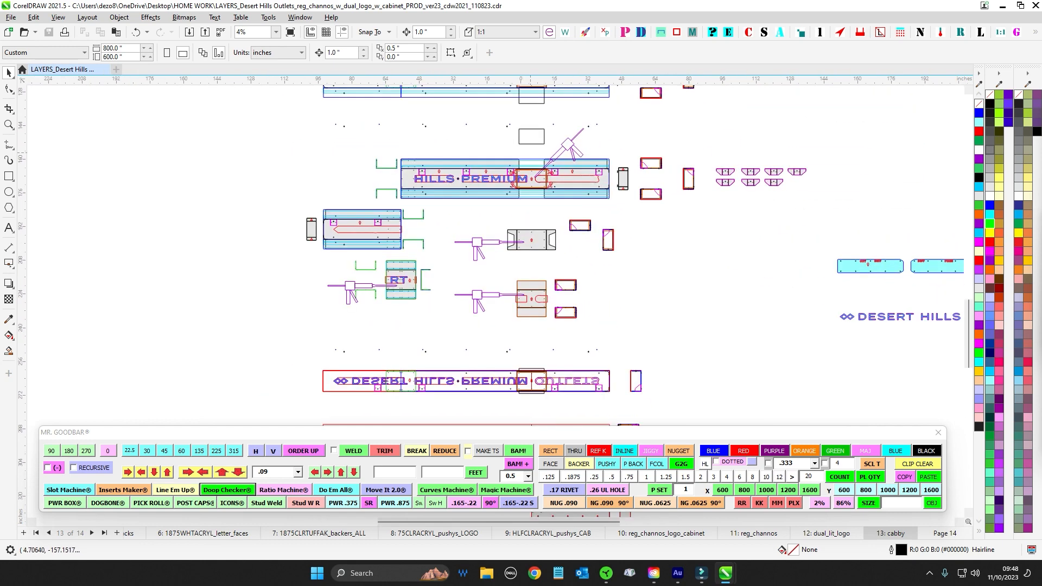
{"action": "left_click_drag", "start_coordinate": [524, 96], "coordinate": [517, 183]}
{"action": "scroll", "coordinate": [534, 265], "scroll_direction": "up", "scroll_amount": 3}
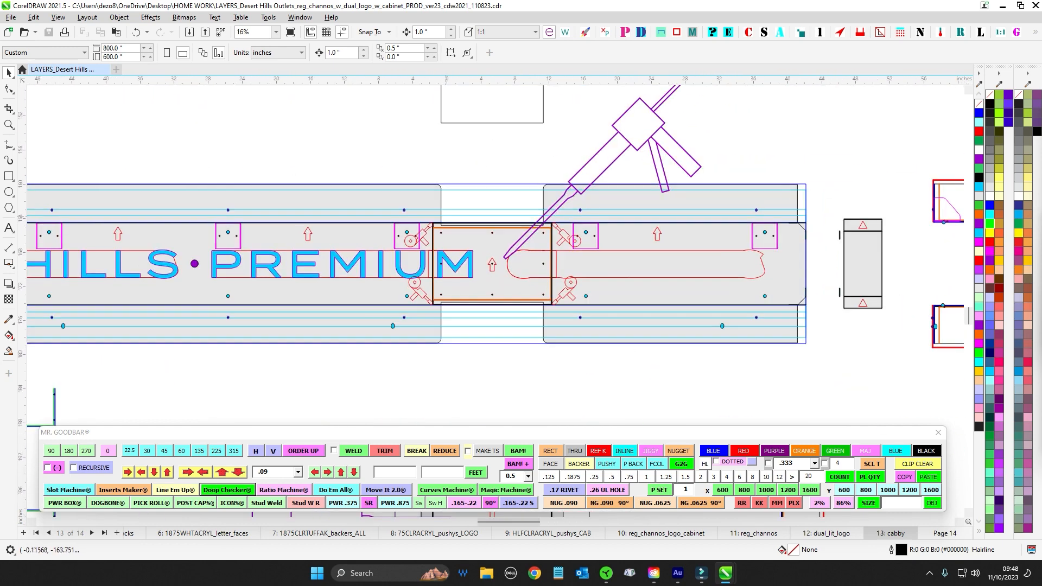
{"action": "scroll", "coordinate": [623, 300], "scroll_direction": "down", "scroll_amount": 2}
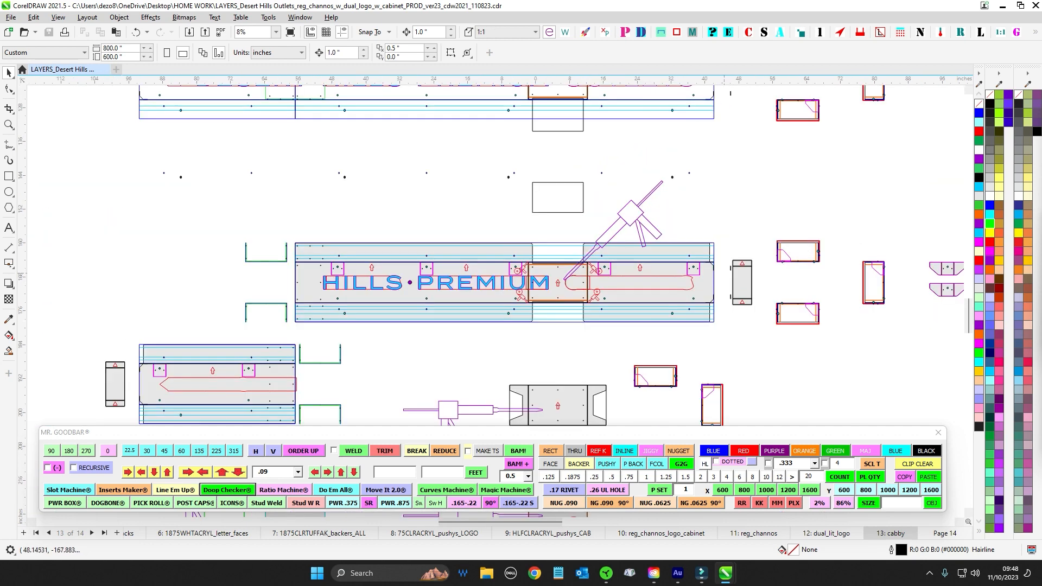
- Select the RT connector piece together with its adjacent bracket profile below the short cabinet section
{"action": "scroll", "coordinate": [343, 272], "scroll_direction": "down", "scroll_amount": 1}
{"action": "left_click_drag", "start_coordinate": [342, 272], "coordinate": [419, 226]}
{"action": "scroll", "coordinate": [438, 291], "scroll_direction": "up", "scroll_amount": 1}
{"action": "left_click_drag", "start_coordinate": [337, 360], "coordinate": [481, 349]}
{"action": "left_click_drag", "start_coordinate": [416, 185], "coordinate": [385, 282]}
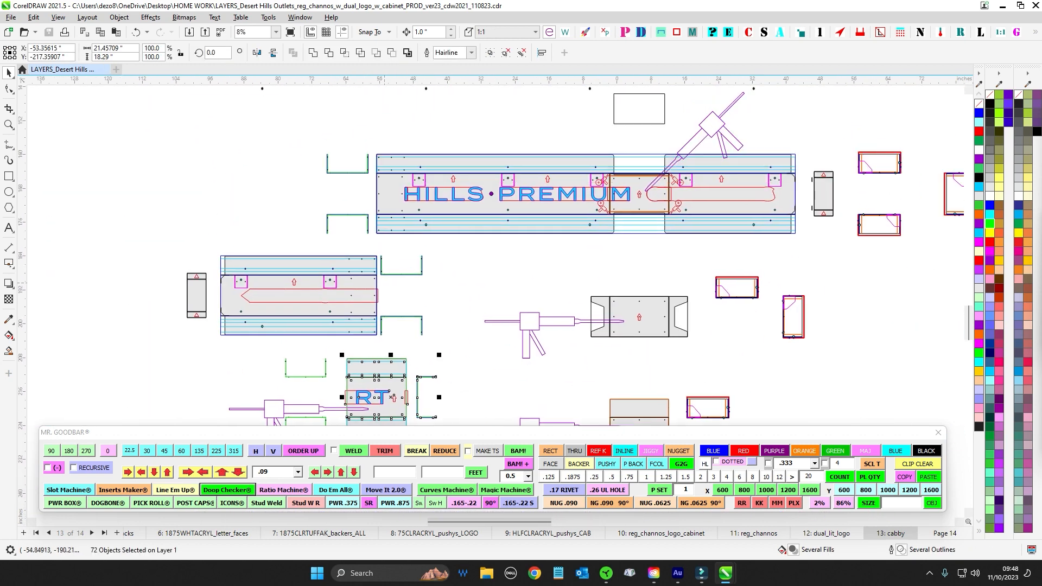
- Inspect the grey and orange-outlined joint plates with their rivet guns and end profiles below the HILLS PREMIUM section
{"action": "left_click_drag", "start_coordinate": [548, 286], "coordinate": [311, 269]}
{"action": "scroll", "coordinate": [311, 269], "scroll_direction": "up", "scroll_amount": 1}
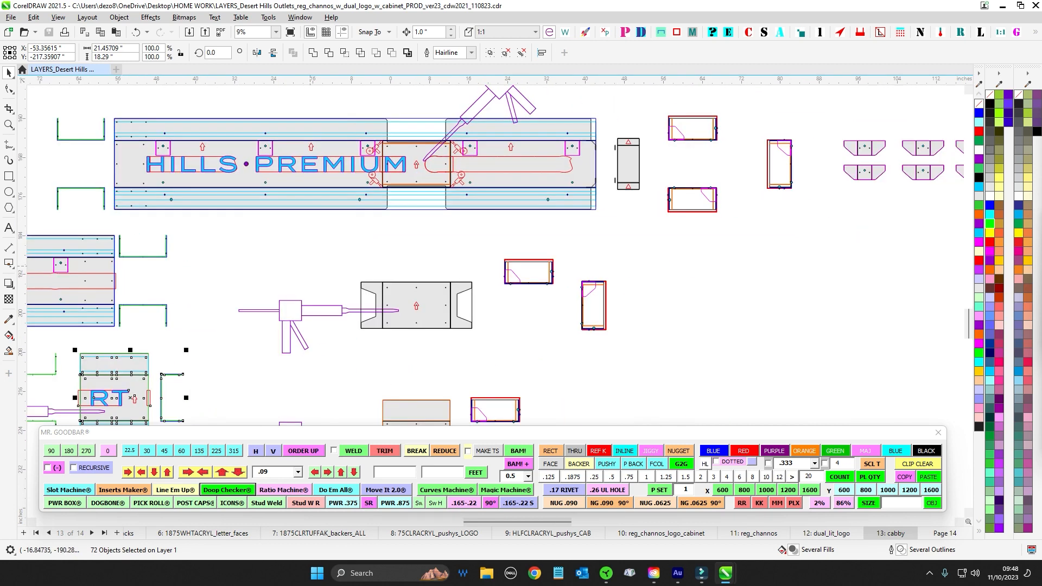
{"action": "left_click_drag", "start_coordinate": [418, 151], "coordinate": [432, 177]}
{"action": "left_click_drag", "start_coordinate": [470, 286], "coordinate": [491, 257]}
{"action": "left_click_drag", "start_coordinate": [515, 301], "coordinate": [539, 216]}
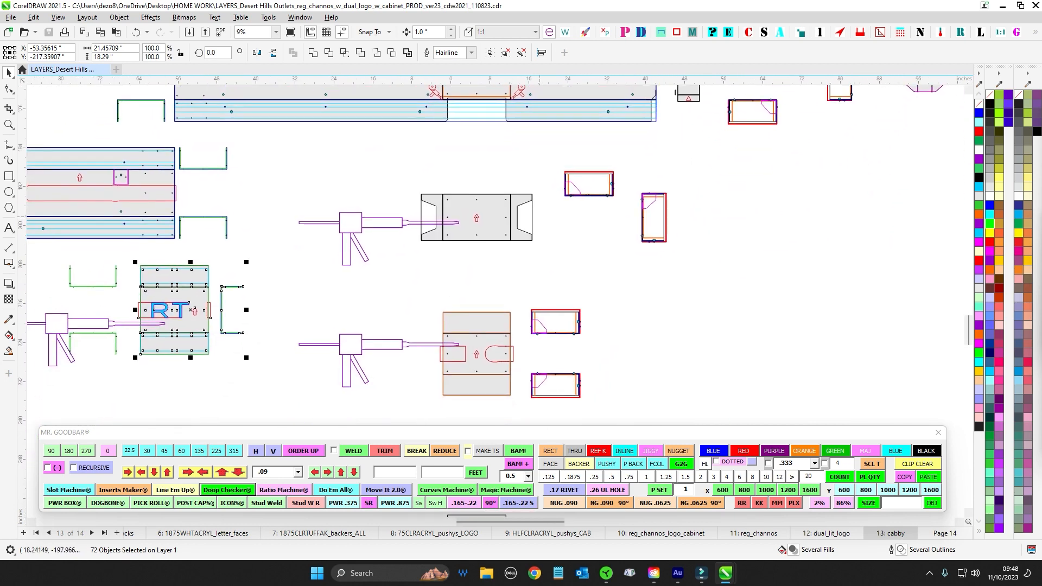
- Select the orange-outlined joint plate, and after it the grey flanged joint plate below the HILLS PREMIUM cabinet section
{"action": "left_click_drag", "start_coordinate": [422, 296], "coordinate": [545, 434]}
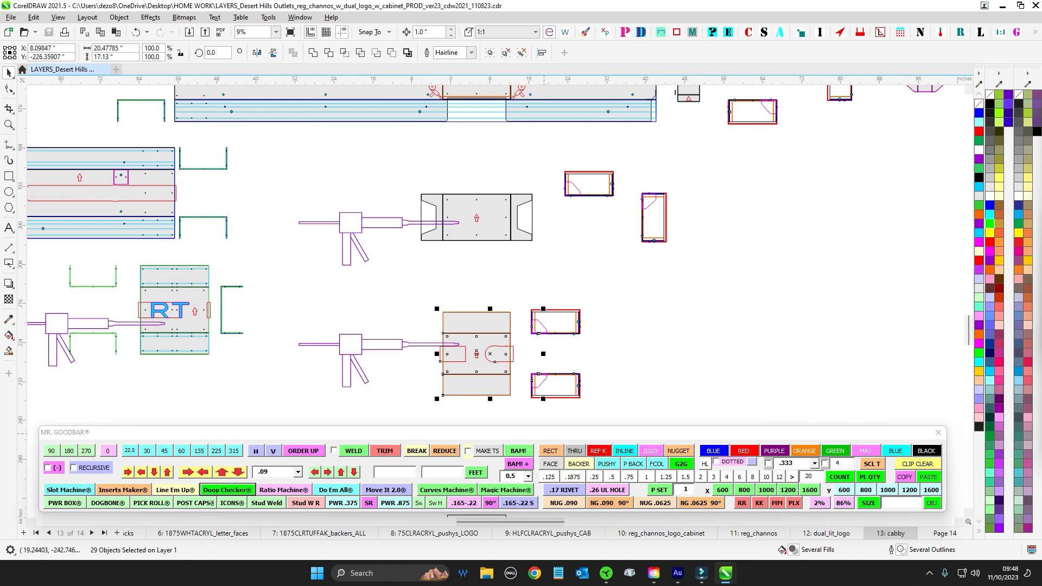
{"action": "left_click_drag", "start_coordinate": [411, 173], "coordinate": [546, 257]}
{"action": "left_click_drag", "start_coordinate": [508, 223], "coordinate": [511, 322]}
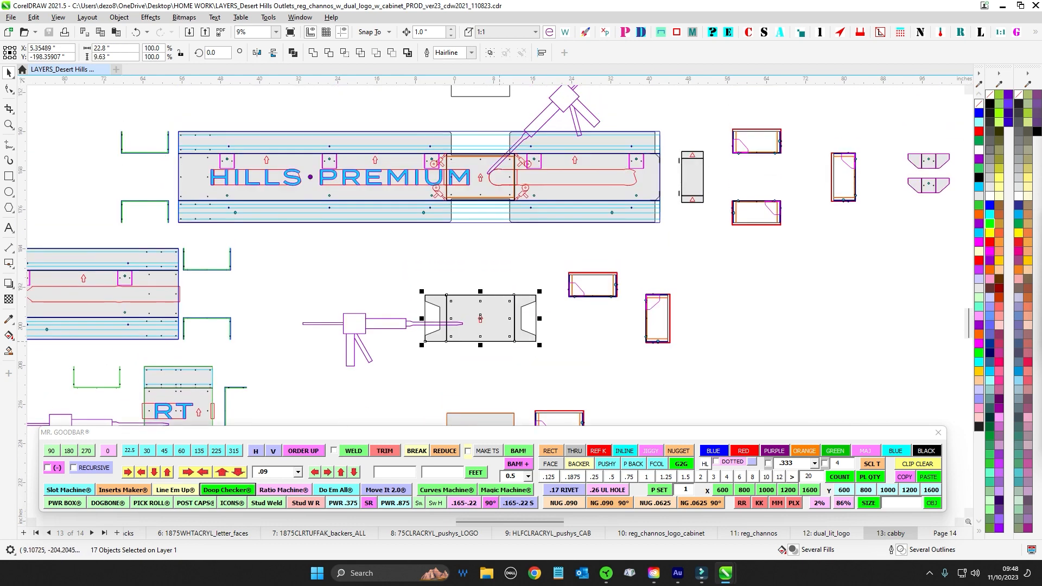
- Examine the joint plate area at the end of the HILLS PREMIUM lettering and compare it with the separate grey flanged plate
{"action": "scroll", "coordinate": [472, 154], "scroll_direction": "up", "scroll_amount": 4}
{"action": "scroll", "coordinate": [441, 132], "scroll_direction": "up", "scroll_amount": 4}
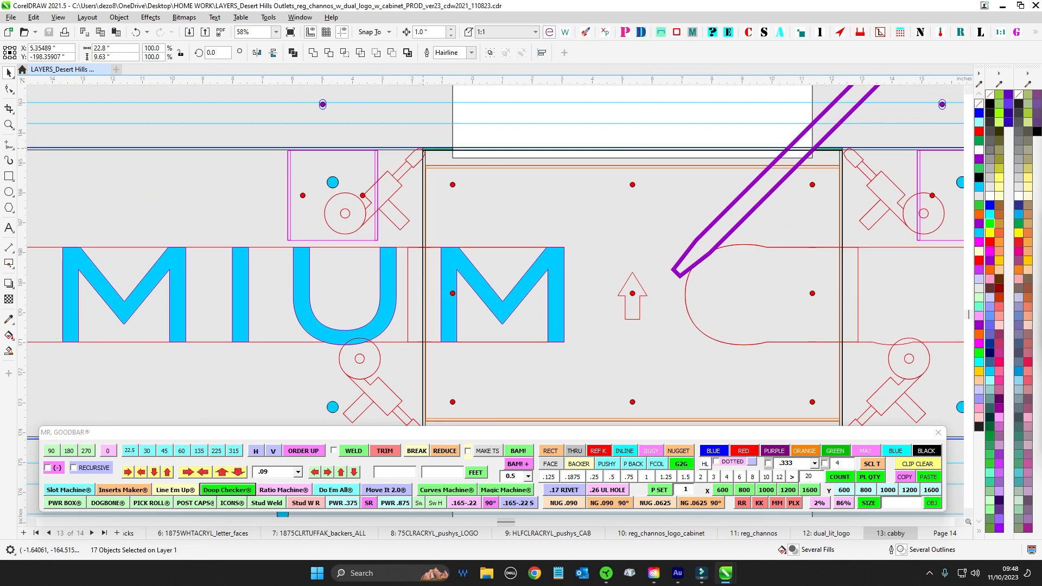
{"action": "scroll", "coordinate": [177, 116], "scroll_direction": "down", "scroll_amount": 2}
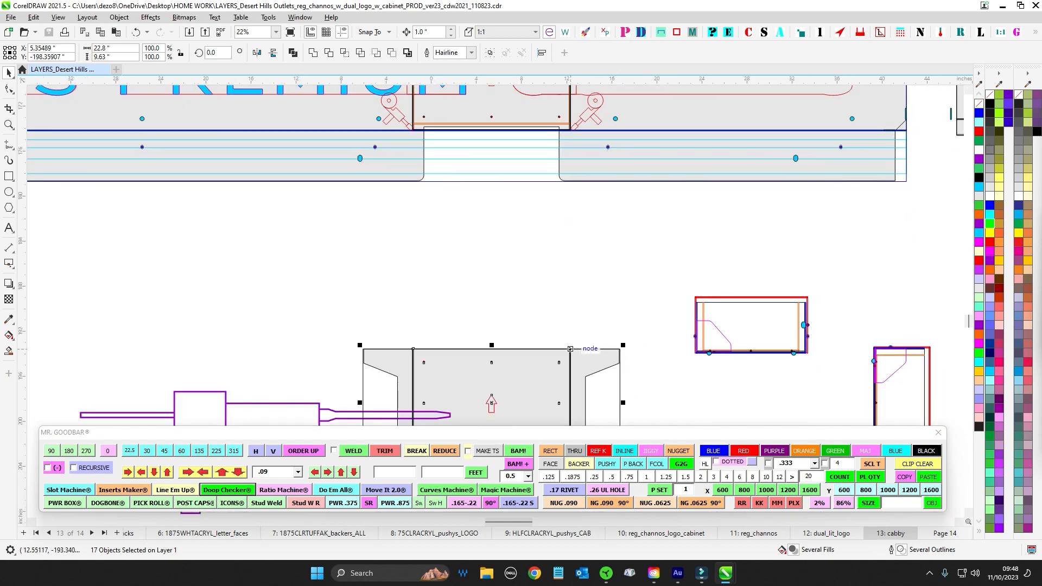
{"action": "scroll", "coordinate": [557, 167], "scroll_direction": "up", "scroll_amount": 3}
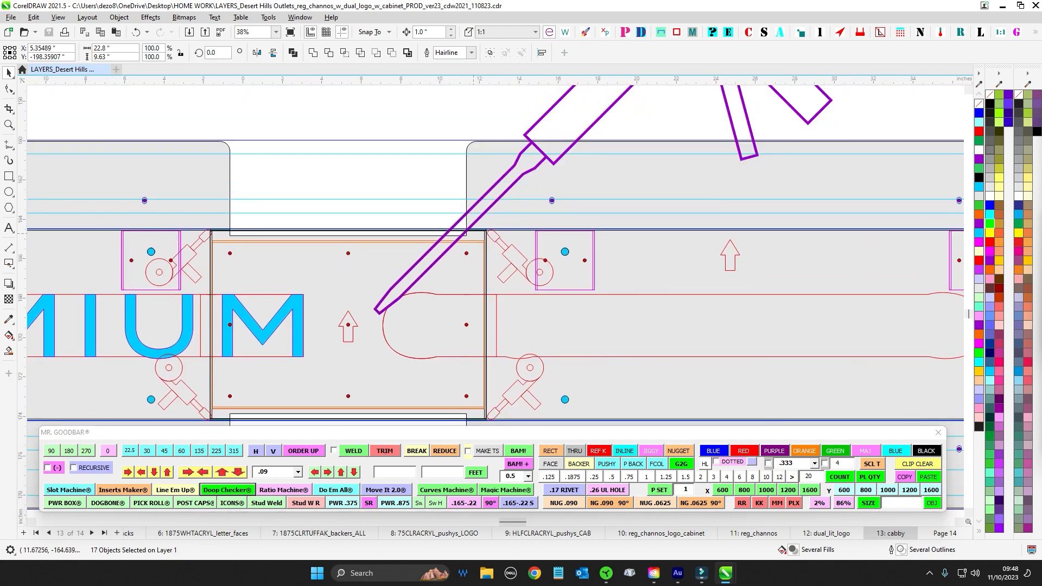
{"action": "scroll", "coordinate": [489, 255], "scroll_direction": "down", "scroll_amount": 5}
{"action": "scroll", "coordinate": [489, 255], "scroll_direction": "up", "scroll_amount": 2}
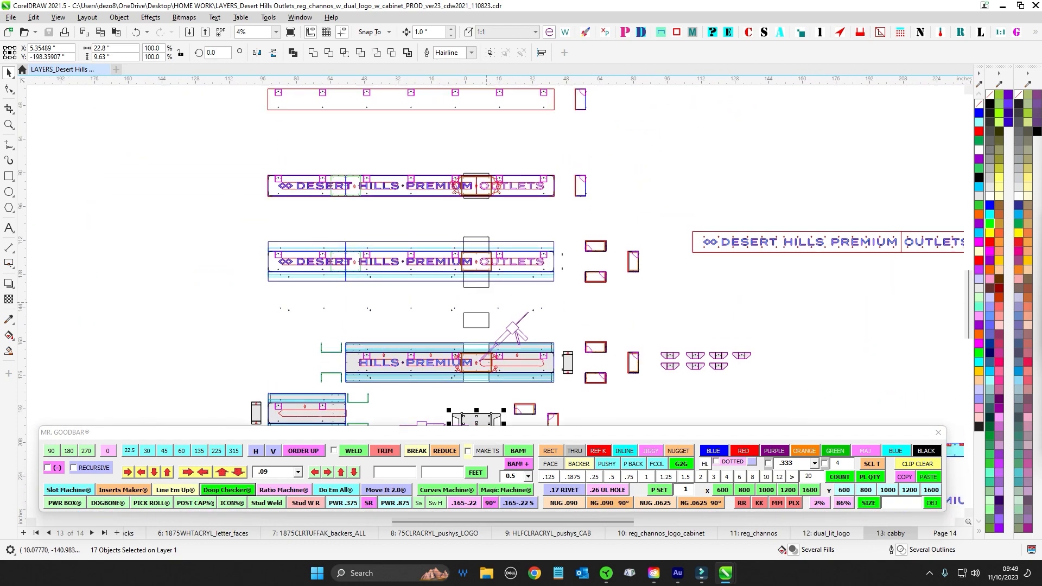
- Inspect the joint between PREMIUM and OUTLETS in the assembled cabinet layout, including its plate and the surrounding tool symbols
{"action": "scroll", "coordinate": [440, 269], "scroll_direction": "down", "scroll_amount": 1}
{"action": "scroll", "coordinate": [440, 269], "scroll_direction": "up", "scroll_amount": 3}
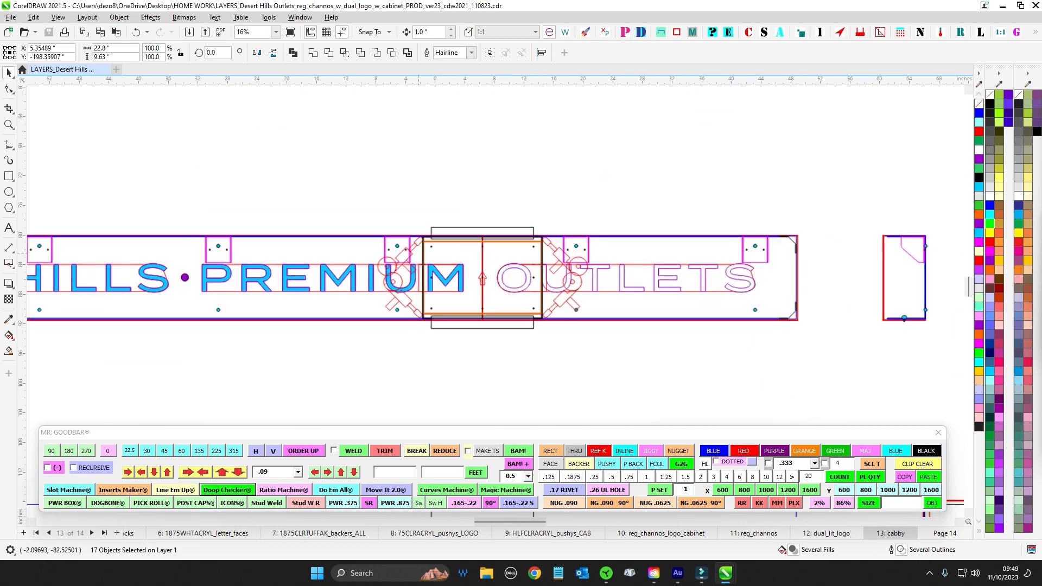
{"action": "scroll", "coordinate": [580, 246], "scroll_direction": "up", "scroll_amount": 3}
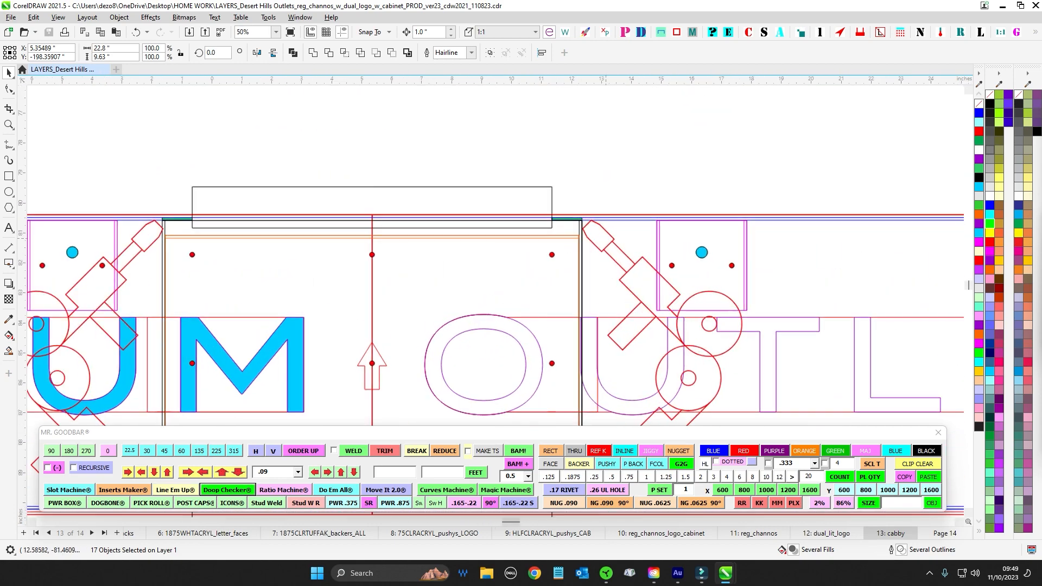
{"action": "scroll", "coordinate": [540, 188], "scroll_direction": "down", "scroll_amount": 4}
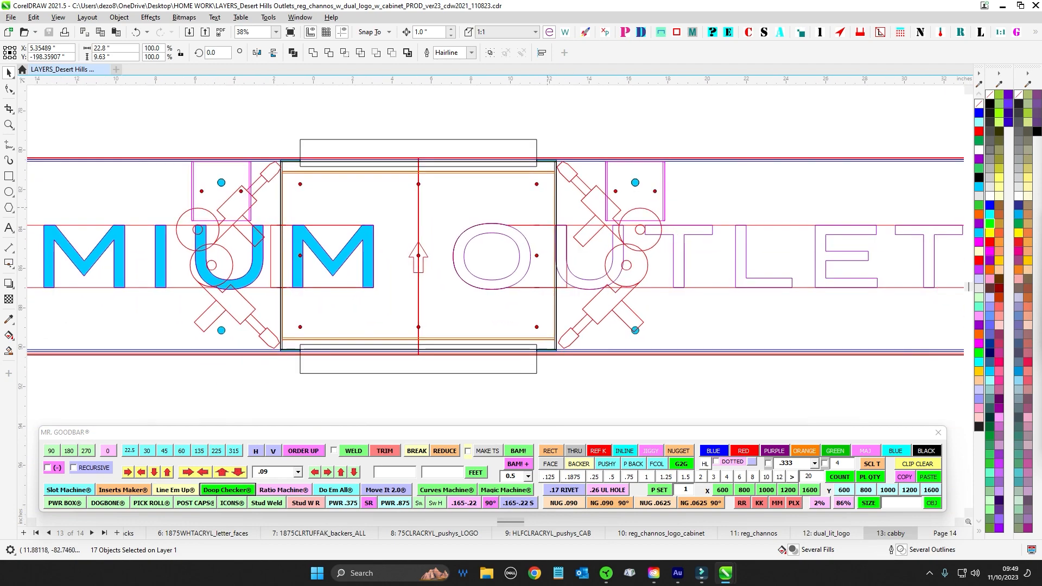
{"action": "scroll", "coordinate": [482, 243], "scroll_direction": "up", "scroll_amount": 2}
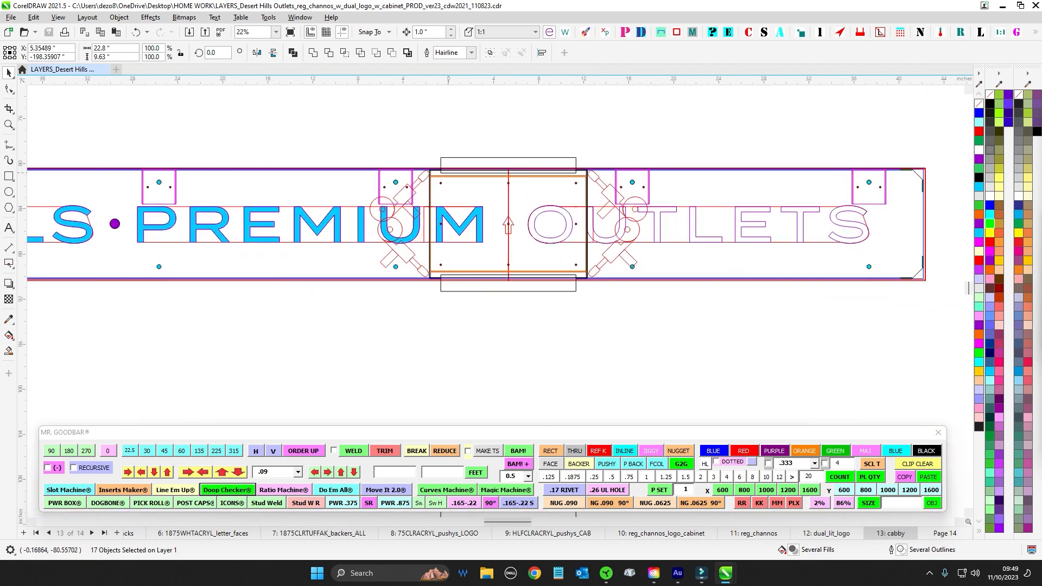
{"action": "scroll", "coordinate": [488, 244], "scroll_direction": "down", "scroll_amount": 5}
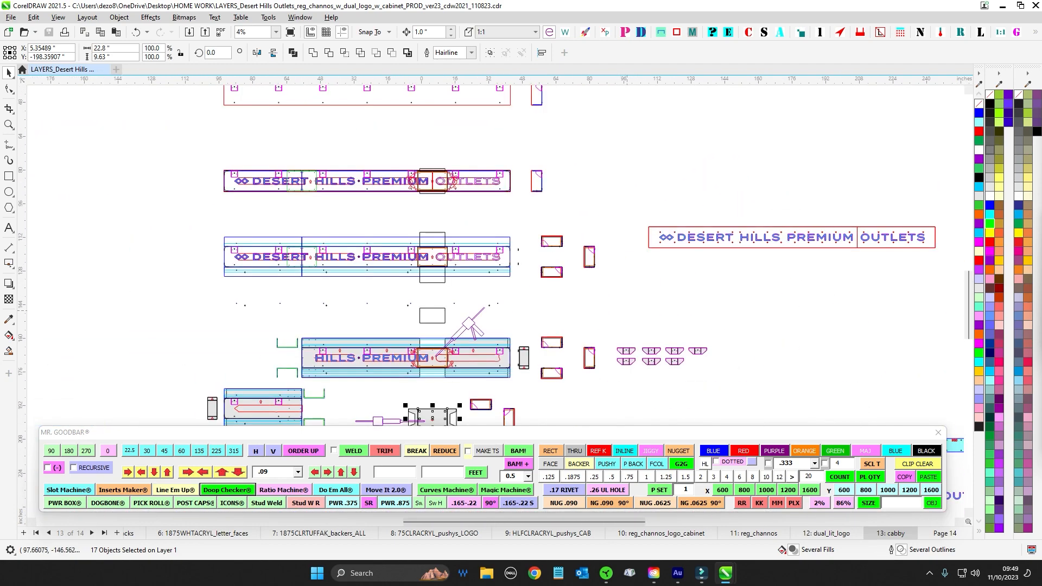
- Select the group of small magenta mounting clips beside the HILLS PREMIUM section's end profiles
{"action": "left_click_drag", "start_coordinate": [549, 195], "coordinate": [761, 280]}
{"action": "left_click_drag", "start_coordinate": [636, 180], "coordinate": [830, 187]}
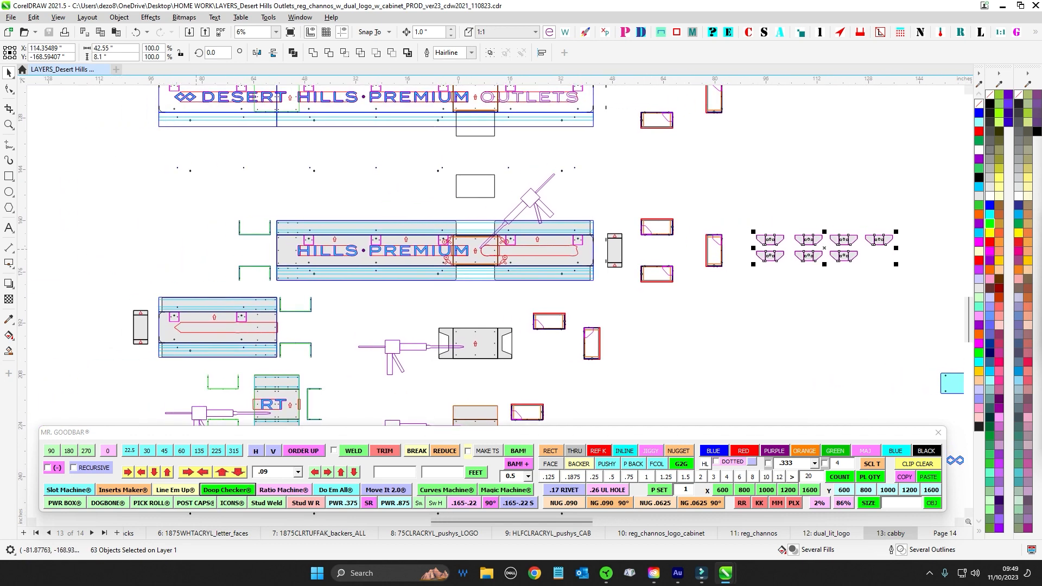
{"action": "scroll", "coordinate": [294, 337], "scroll_direction": "down", "scroll_amount": 1}
{"action": "scroll", "coordinate": [304, 272], "scroll_direction": "down", "scroll_amount": 1}
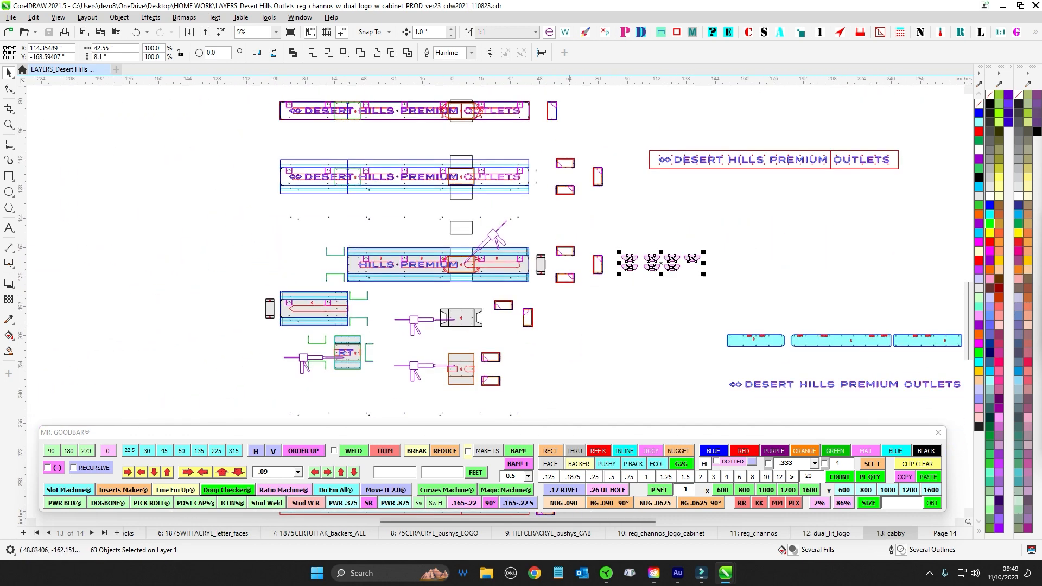
- Look over the full stack of cabinet layouts on the cabby page, ending at the PAVILION letters and their cabinet
{"action": "left_click_drag", "start_coordinate": [582, 388], "coordinate": [661, 236]}
{"action": "scroll", "coordinate": [657, 309], "scroll_direction": "down", "scroll_amount": 2}
{"action": "scroll", "coordinate": [635, 203], "scroll_direction": "down", "scroll_amount": 3}
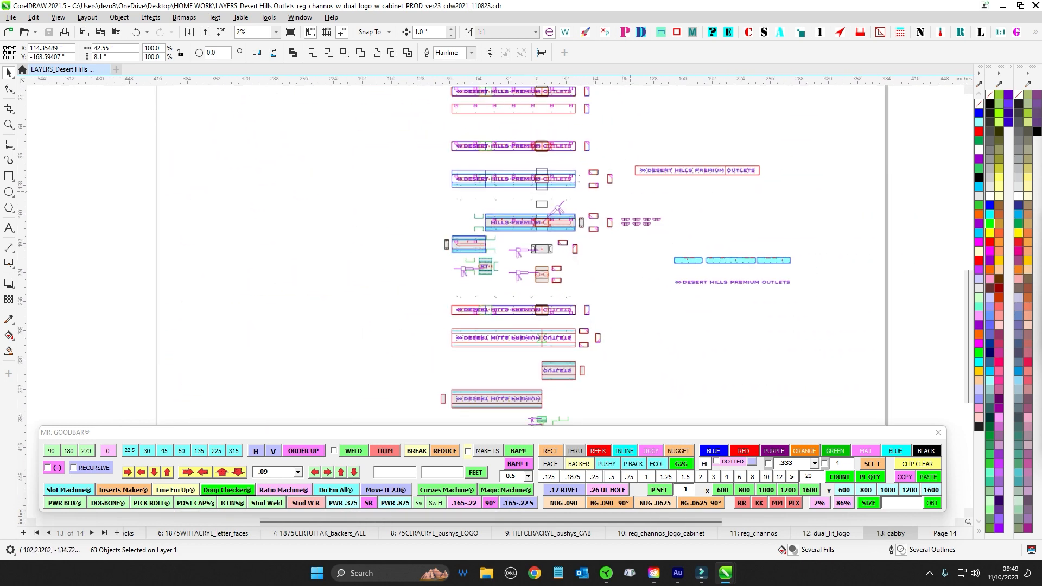
{"action": "scroll", "coordinate": [521, 261], "scroll_direction": "down", "scroll_amount": 1}
{"action": "scroll", "coordinate": [491, 171], "scroll_direction": "up", "scroll_amount": 4}
{"action": "scroll", "coordinate": [407, 203], "scroll_direction": "up", "scroll_amount": 2}
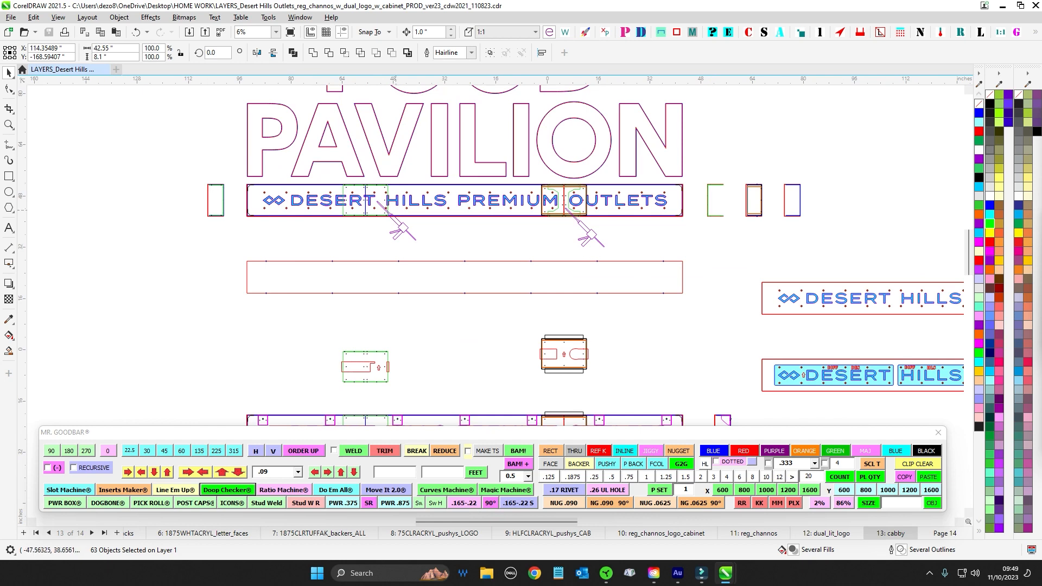
- Select the FOOD PAVILION letters together with the DESERT HILLS PREMIUM OUTLETS cabinet beneath them, and clear the selection
{"action": "scroll", "coordinate": [407, 203], "scroll_direction": "up", "scroll_amount": 1}
{"action": "scroll", "coordinate": [519, 231], "scroll_direction": "down", "scroll_amount": 2}
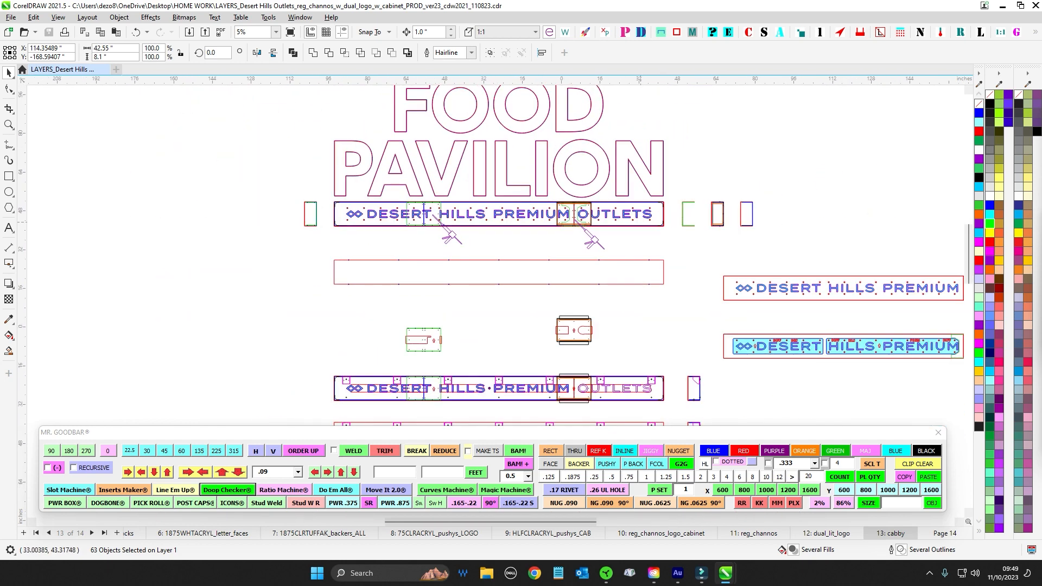
{"action": "scroll", "coordinate": [692, 346], "scroll_direction": "up", "scroll_amount": 1}
{"action": "key", "text": "Escape"}
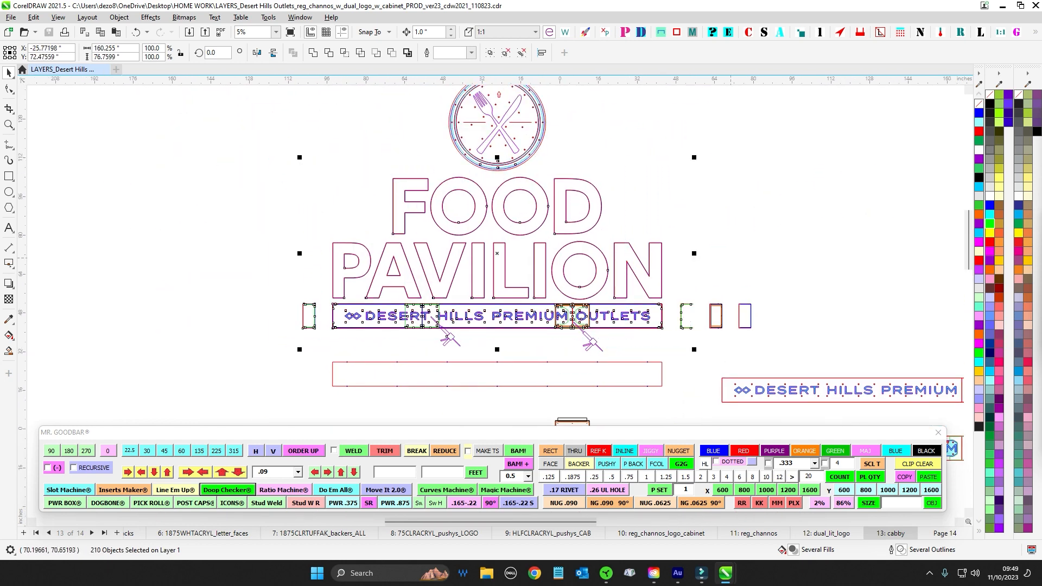
{"action": "scroll", "coordinate": [271, 125], "scroll_direction": "down", "scroll_amount": 2}
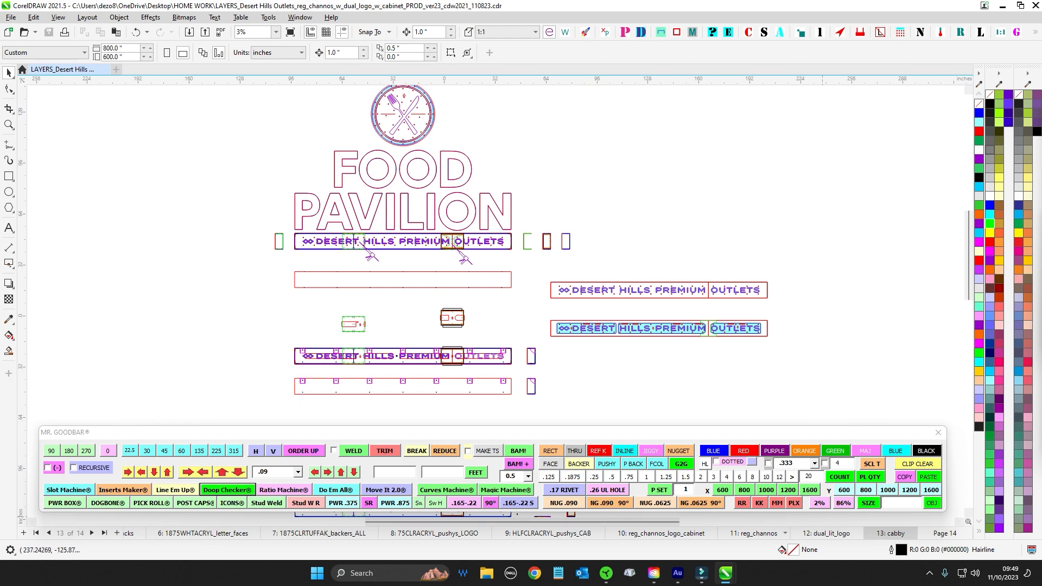
- Go to the dual_lit_logo page and examine the logo's side section with its drill, screws and mounting clips
{"action": "key", "text": "Page_Up"}
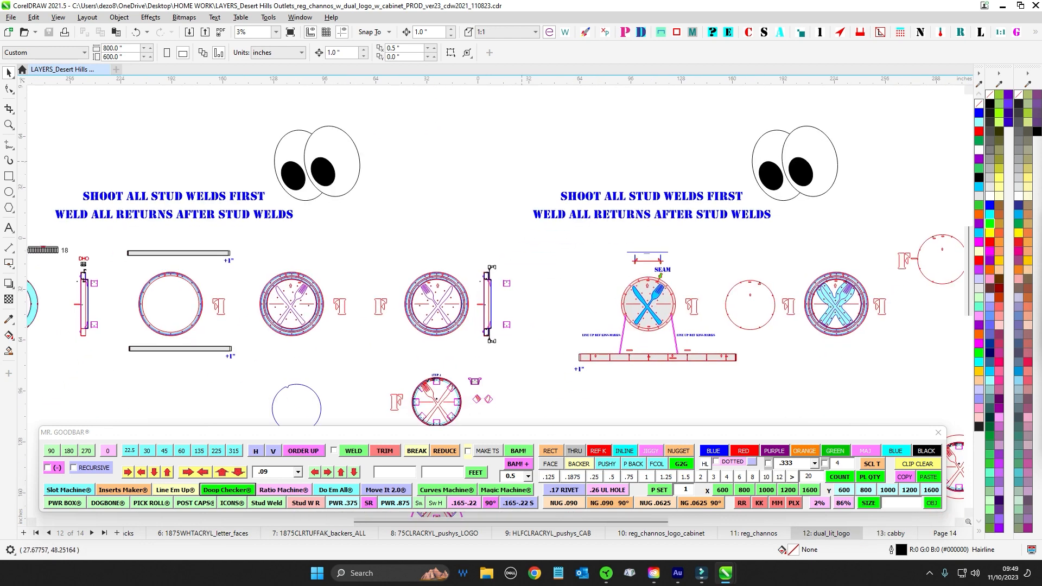
{"action": "scroll", "coordinate": [504, 298], "scroll_direction": "up", "scroll_amount": 5}
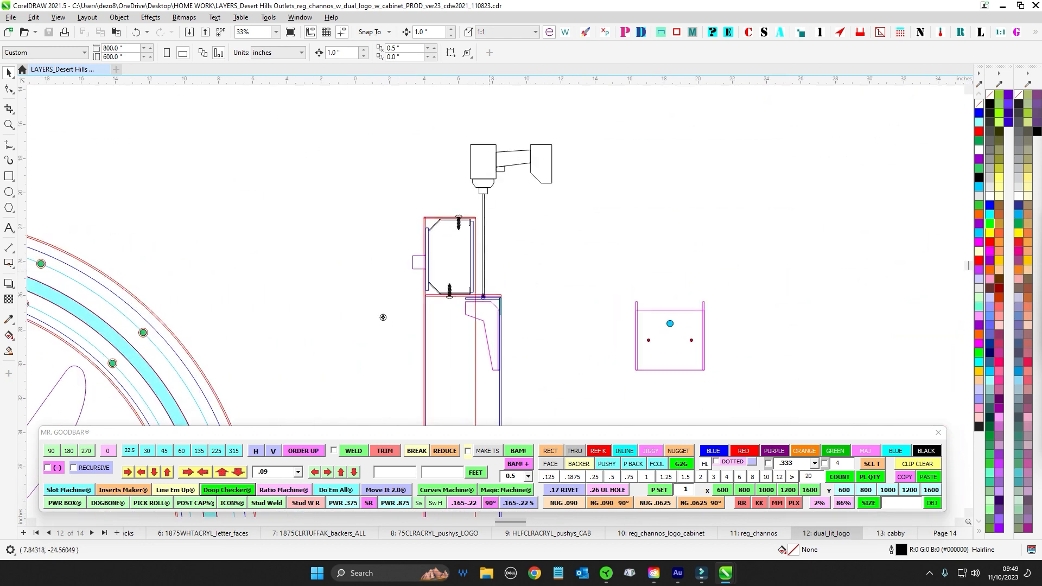
{"action": "scroll", "coordinate": [697, 109], "scroll_direction": "down", "scroll_amount": 2}
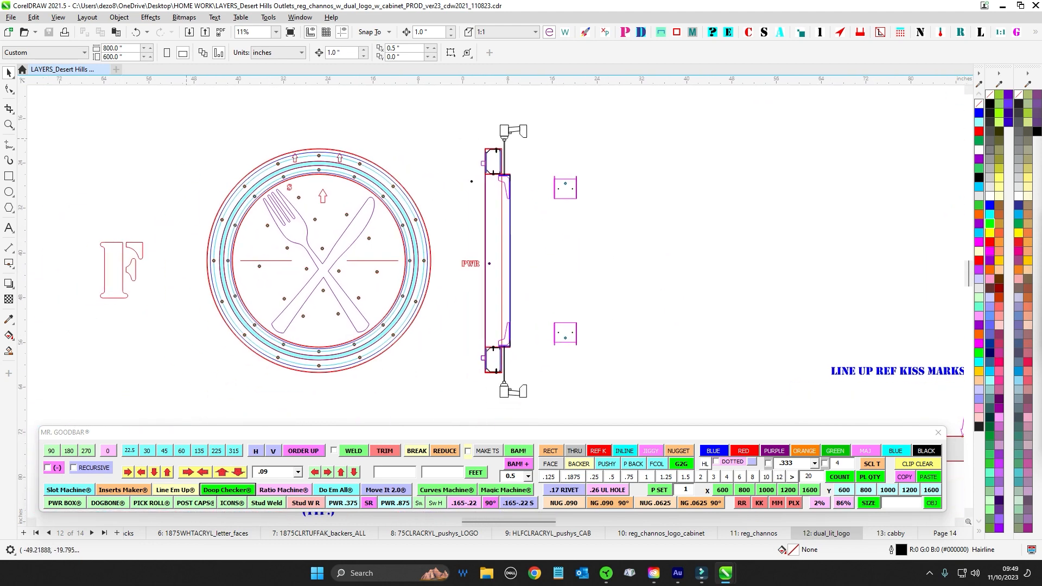
- Select the round fork-and-knife logo assembly beside the side section and examine its rings and holes
{"action": "left_click_drag", "start_coordinate": [185, 137], "coordinate": [452, 406]}
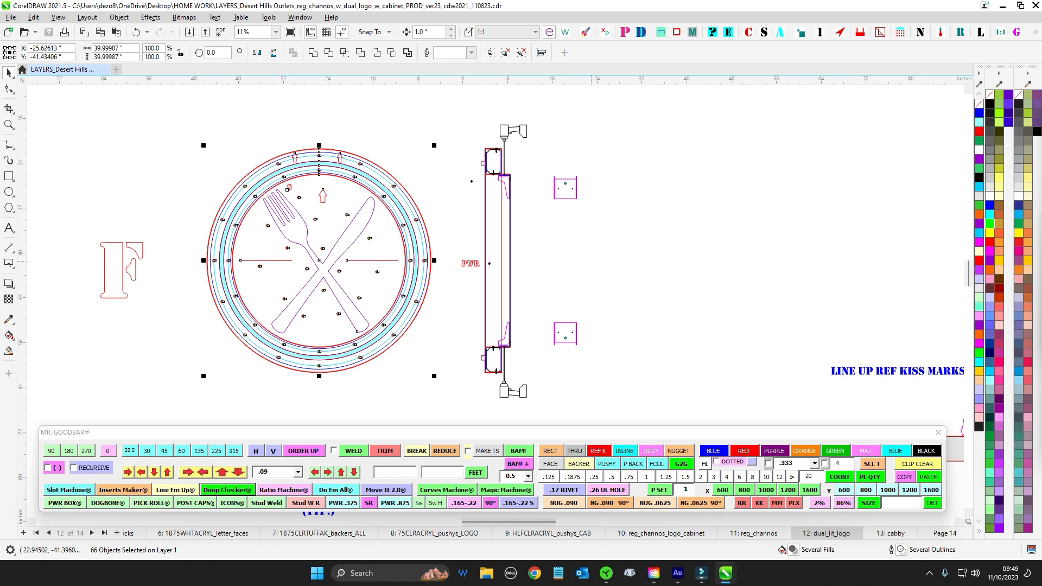
{"action": "scroll", "coordinate": [501, 165], "scroll_direction": "up", "scroll_amount": 3}
{"action": "scroll", "coordinate": [489, 249], "scroll_direction": "down", "scroll_amount": 1}
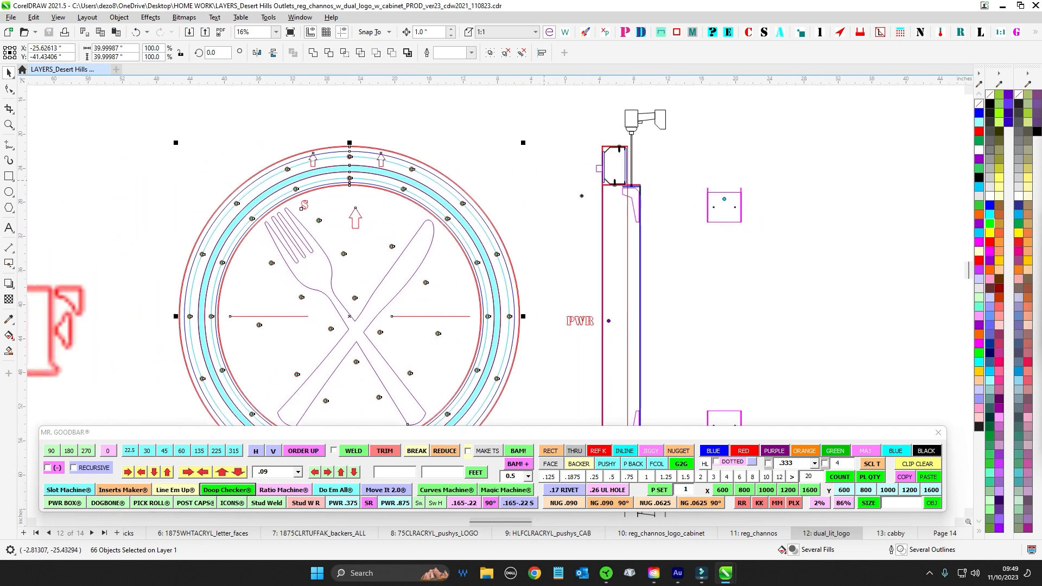
{"action": "scroll", "coordinate": [497, 210], "scroll_direction": "down", "scroll_amount": 4}
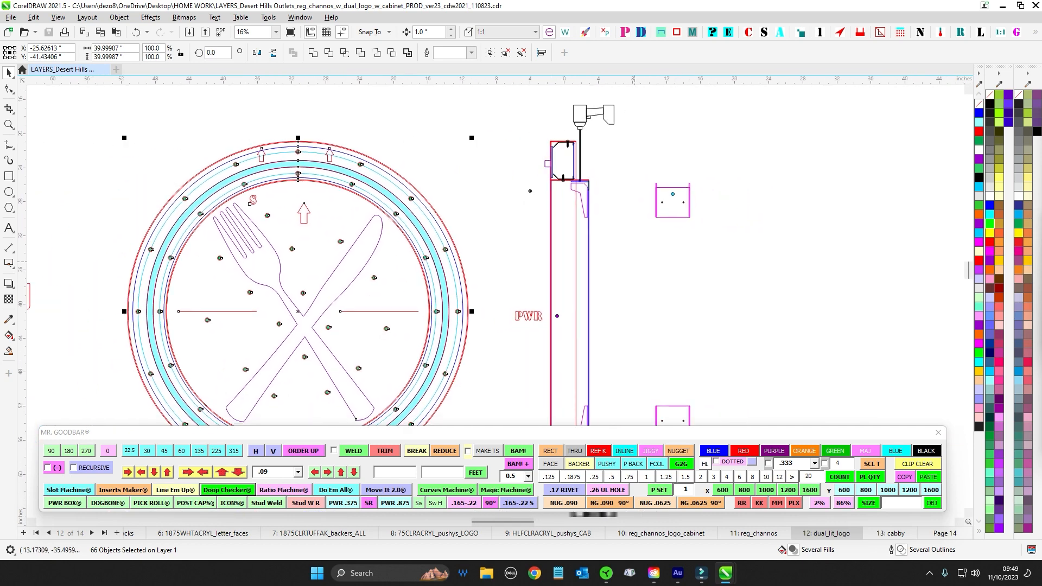
- Review the overall arrangement of round logo layers, returns and backers on the dual_lit_logo page
{"action": "scroll", "coordinate": [497, 249], "scroll_direction": "down", "scroll_amount": 3}
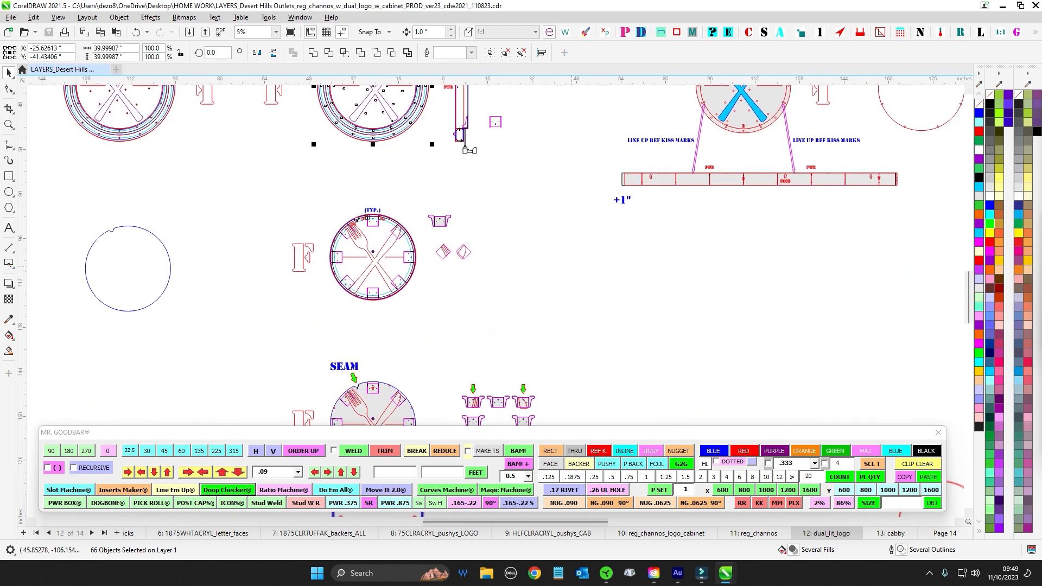
{"action": "left_click_drag", "start_coordinate": [501, 282], "coordinate": [667, 462]}
{"action": "scroll", "coordinate": [667, 462], "scroll_direction": "down", "scroll_amount": 1}
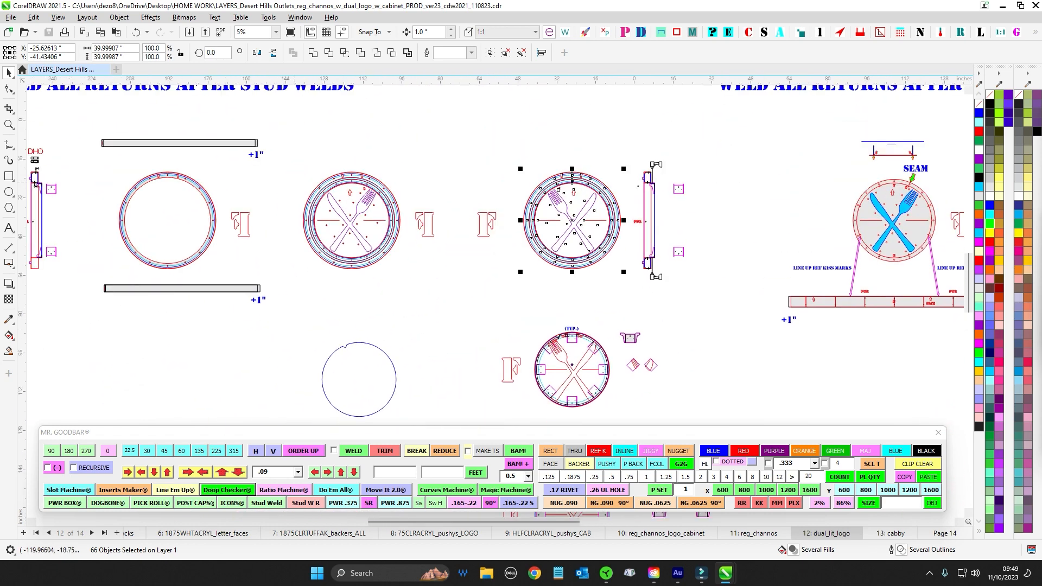
{"action": "scroll", "coordinate": [488, 250], "scroll_direction": "down", "scroll_amount": 1}
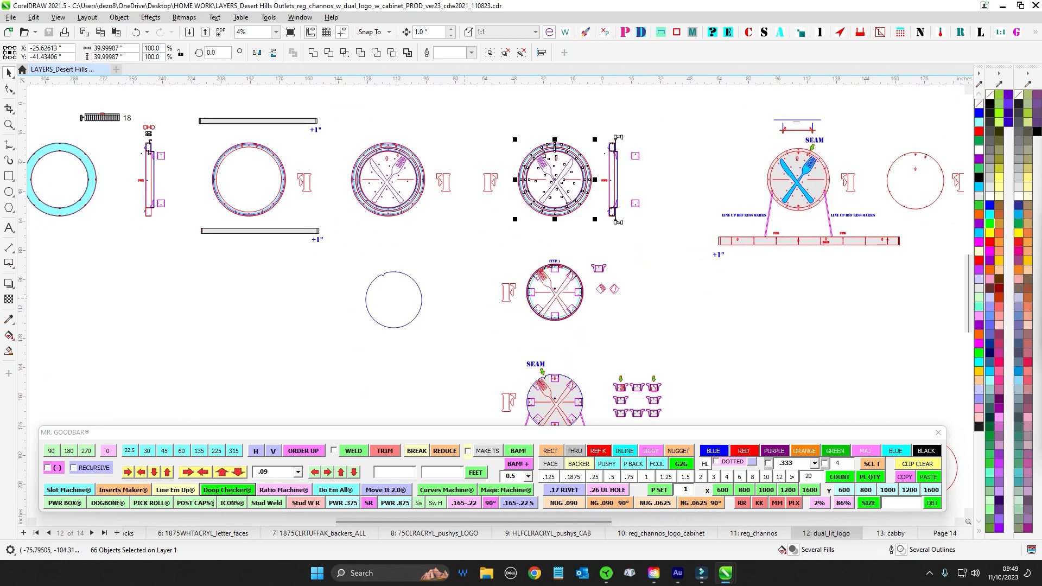
{"action": "scroll", "coordinate": [488, 250], "scroll_direction": "down", "scroll_amount": 2}
{"action": "scroll", "coordinate": [585, 139], "scroll_direction": "down", "scroll_amount": 1}
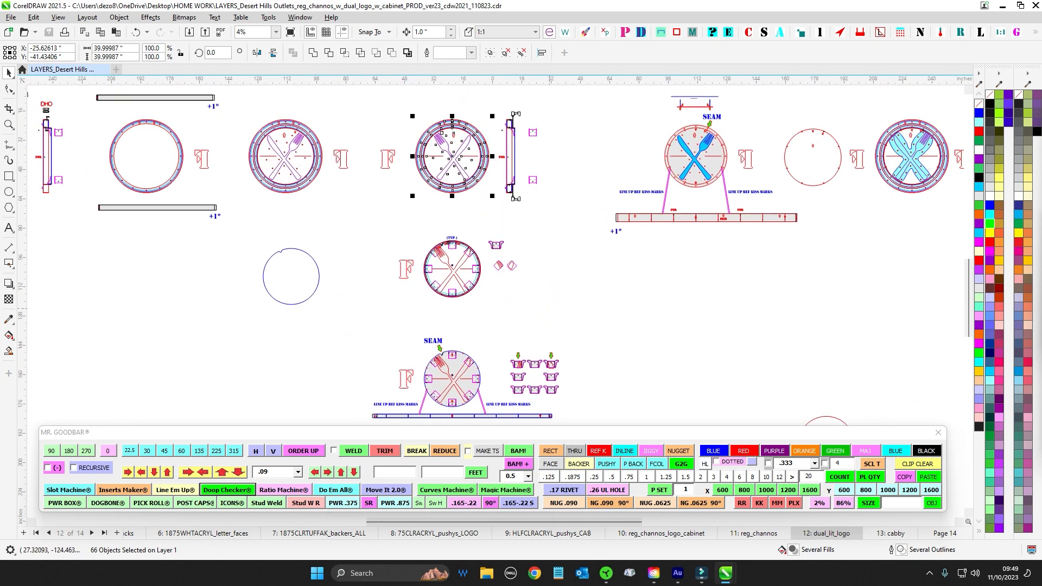
- Inspect the SEAM logo backer with its clips, LINE UP REF KISS MARKS return strip and WELD RETURN ON TOP BACKER diagram
{"action": "scroll", "coordinate": [506, 136], "scroll_direction": "up", "scroll_amount": 1}
{"action": "scroll", "coordinate": [434, 348], "scroll_direction": "up", "scroll_amount": 5}
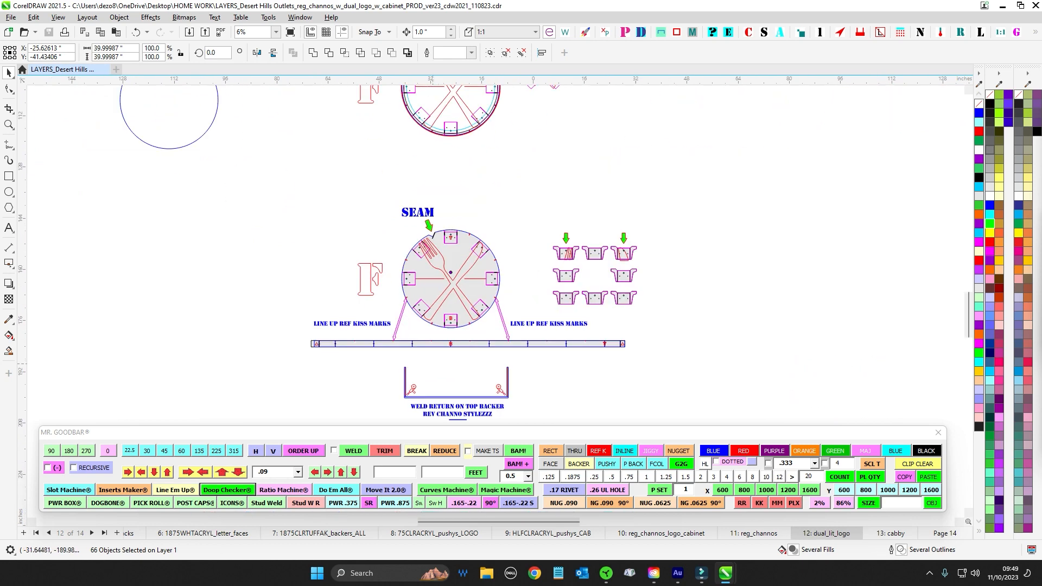
{"action": "scroll", "coordinate": [488, 390], "scroll_direction": "down", "scroll_amount": 1}
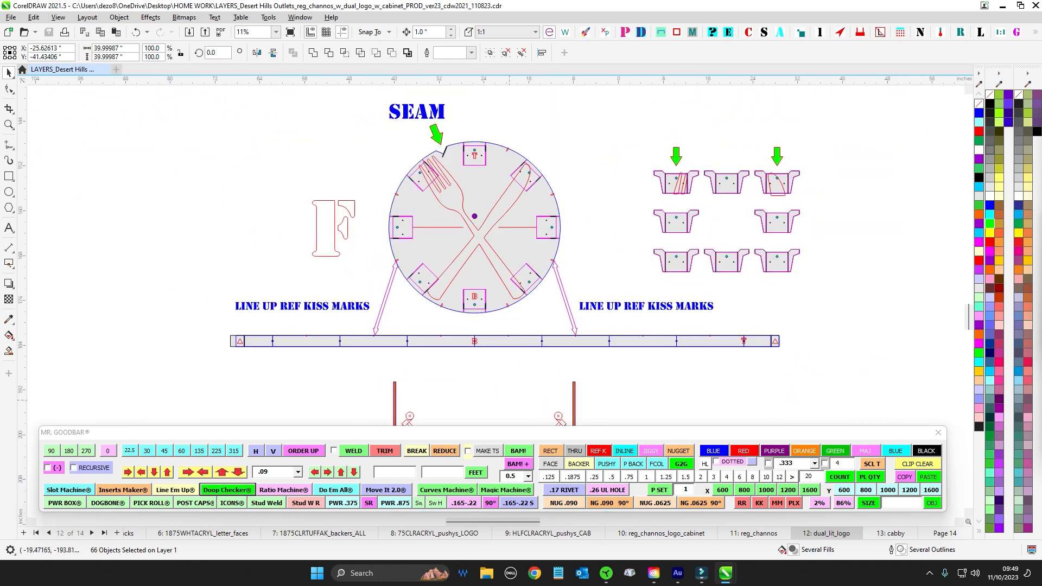
{"action": "scroll", "coordinate": [526, 398], "scroll_direction": "down", "scroll_amount": 2}
{"action": "scroll", "coordinate": [518, 321], "scroll_direction": "up", "scroll_amount": 2}
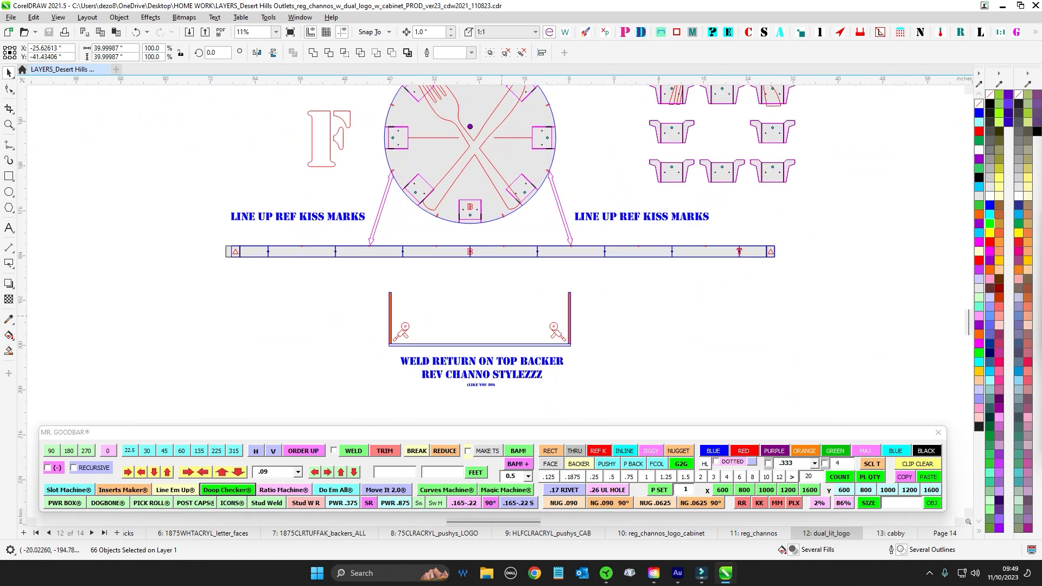
{"action": "scroll", "coordinate": [251, 255], "scroll_direction": "up", "scroll_amount": 1}
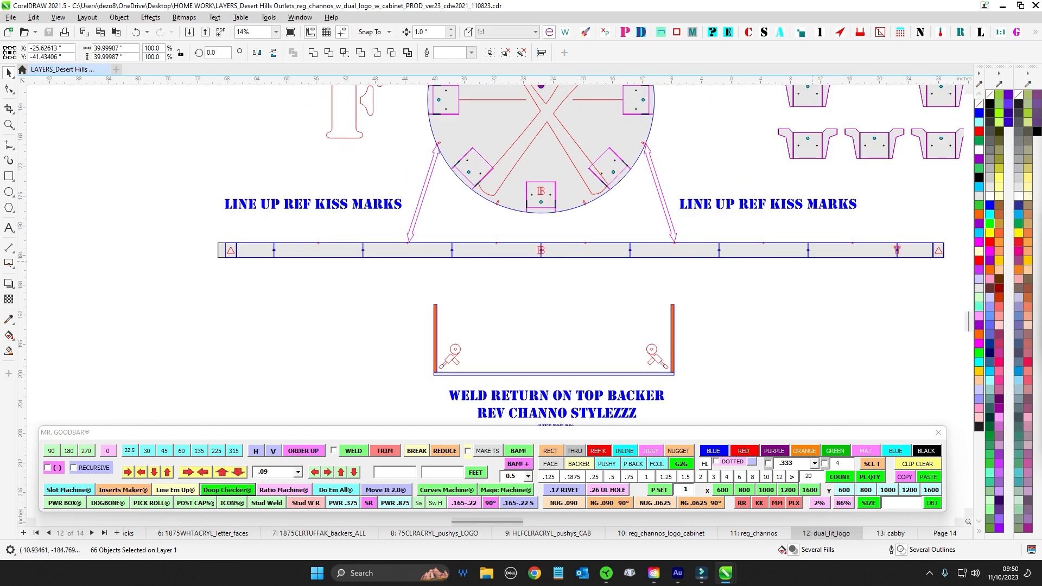
{"action": "scroll", "coordinate": [547, 373], "scroll_direction": "down", "scroll_amount": 1}
{"action": "scroll", "coordinate": [403, 355], "scroll_direction": "down", "scroll_amount": 1}
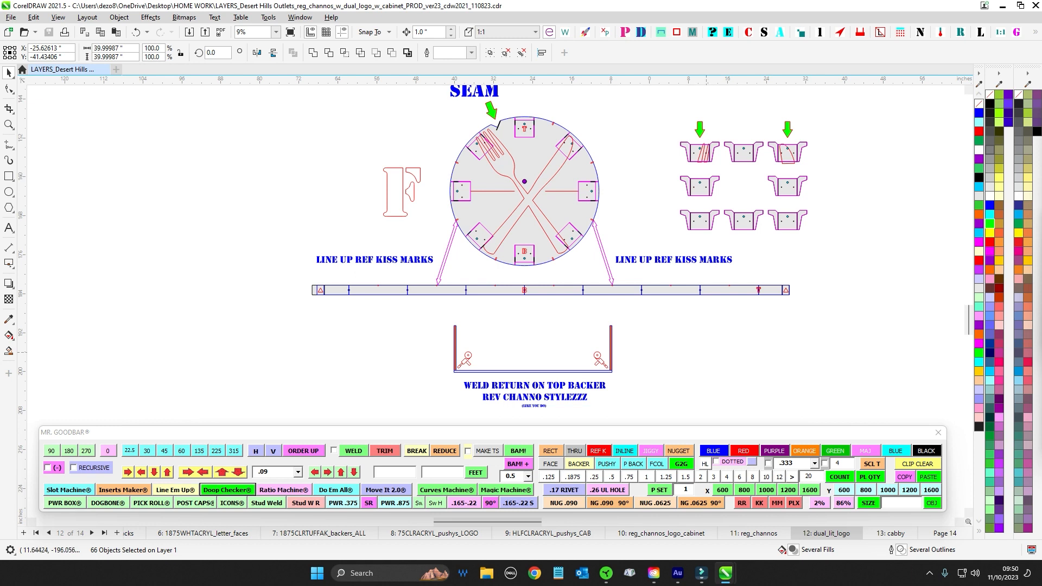
{"action": "left_click_drag", "start_coordinate": [686, 346], "coordinate": [679, 339]}
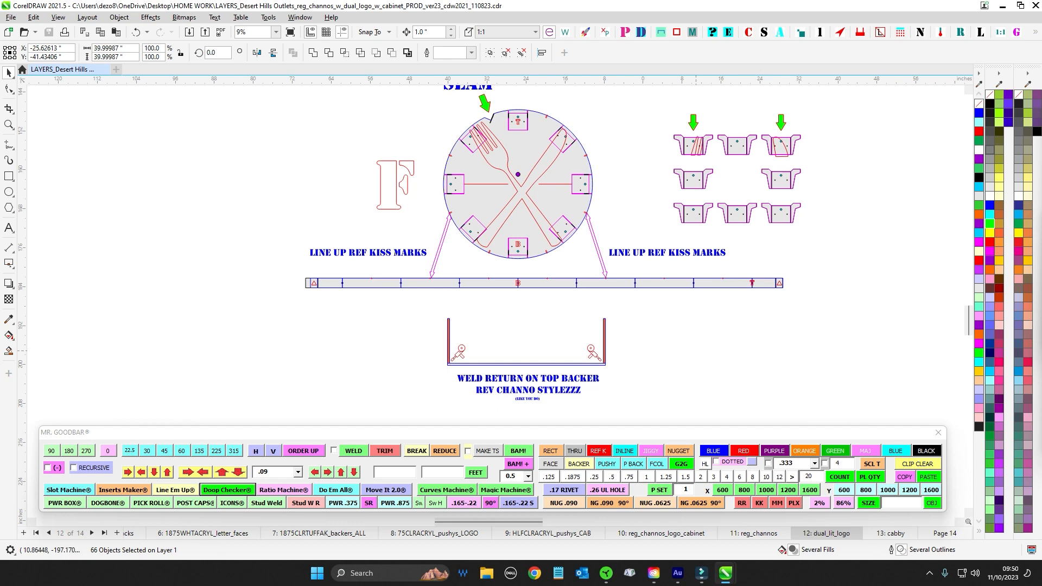
{"action": "scroll", "coordinate": [696, 351], "scroll_direction": "up", "scroll_amount": 2}
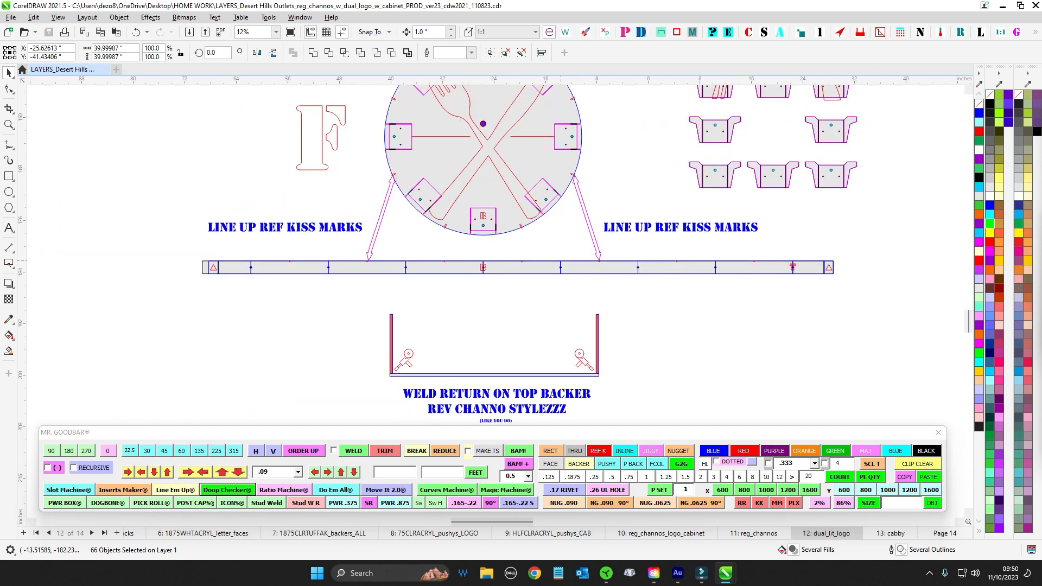
- Inspect the matching B references and kiss marks where the round logo backer lines up with the return strip
{"action": "scroll", "coordinate": [522, 249], "scroll_direction": "up", "scroll_amount": 6}
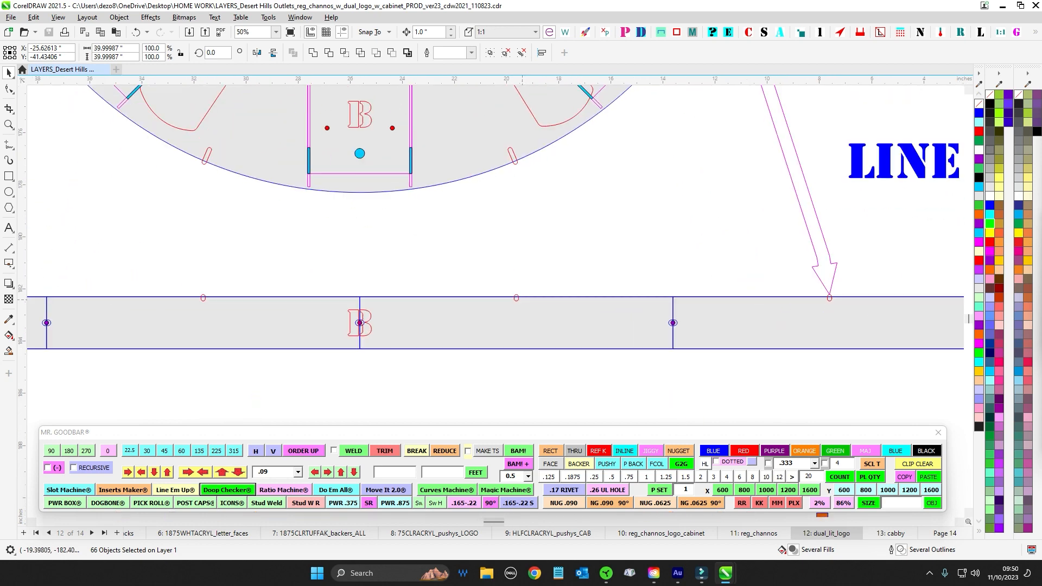
{"action": "scroll", "coordinate": [517, 326], "scroll_direction": "up", "scroll_amount": 2}
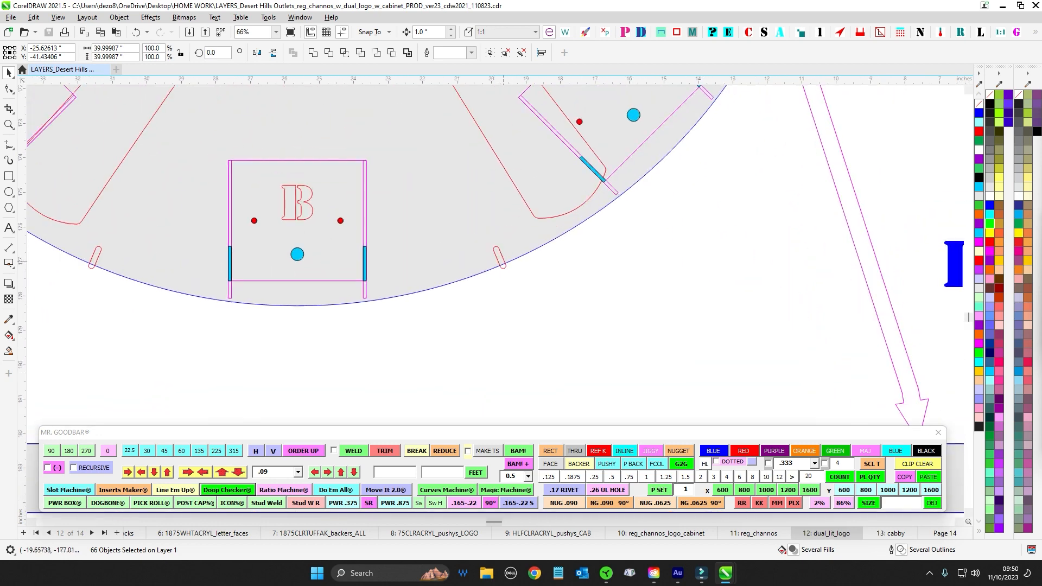
{"action": "scroll", "coordinate": [503, 261], "scroll_direction": "down", "scroll_amount": 3}
{"action": "scroll", "coordinate": [414, 349], "scroll_direction": "up", "scroll_amount": 2}
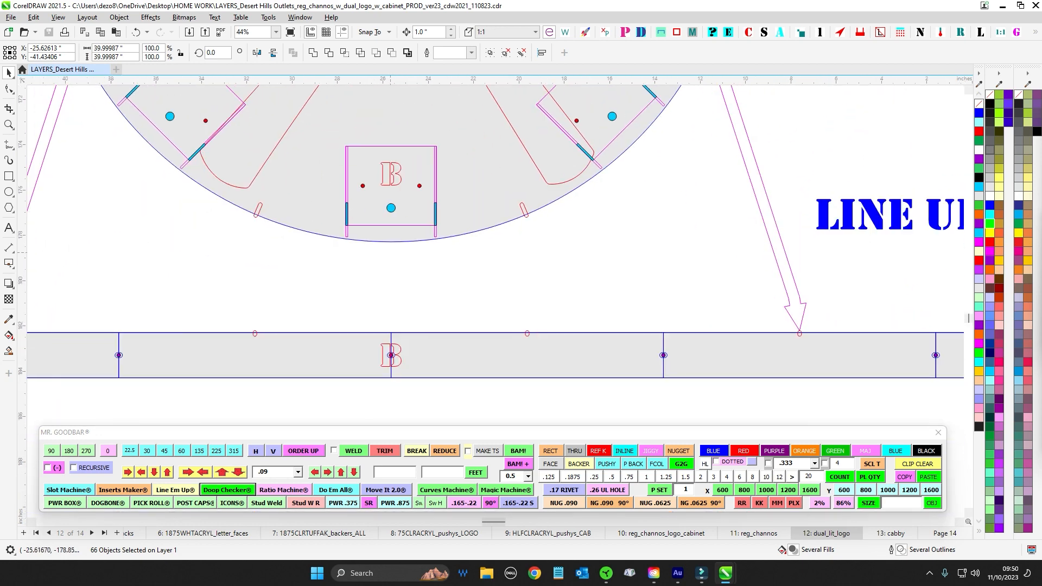
{"action": "scroll", "coordinate": [495, 245], "scroll_direction": "up", "scroll_amount": 1}
{"action": "scroll", "coordinate": [495, 244], "scroll_direction": "down", "scroll_amount": 2}
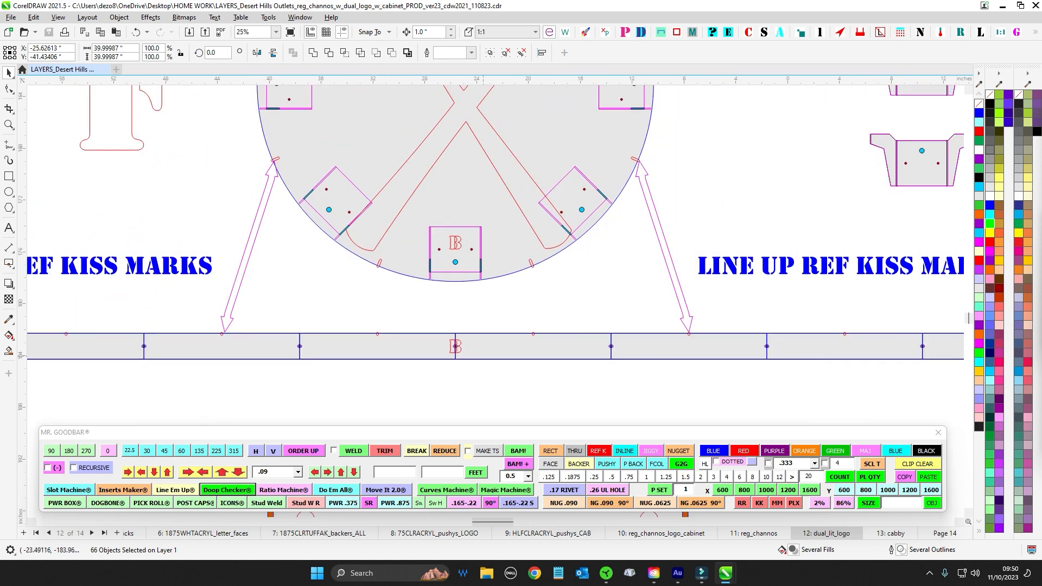
{"action": "scroll", "coordinate": [495, 244], "scroll_direction": "up", "scroll_amount": 1}
{"action": "scroll", "coordinate": [495, 244], "scroll_direction": "down", "scroll_amount": 2}
{"action": "left_click_drag", "start_coordinate": [334, 304], "coordinate": [357, 488]}
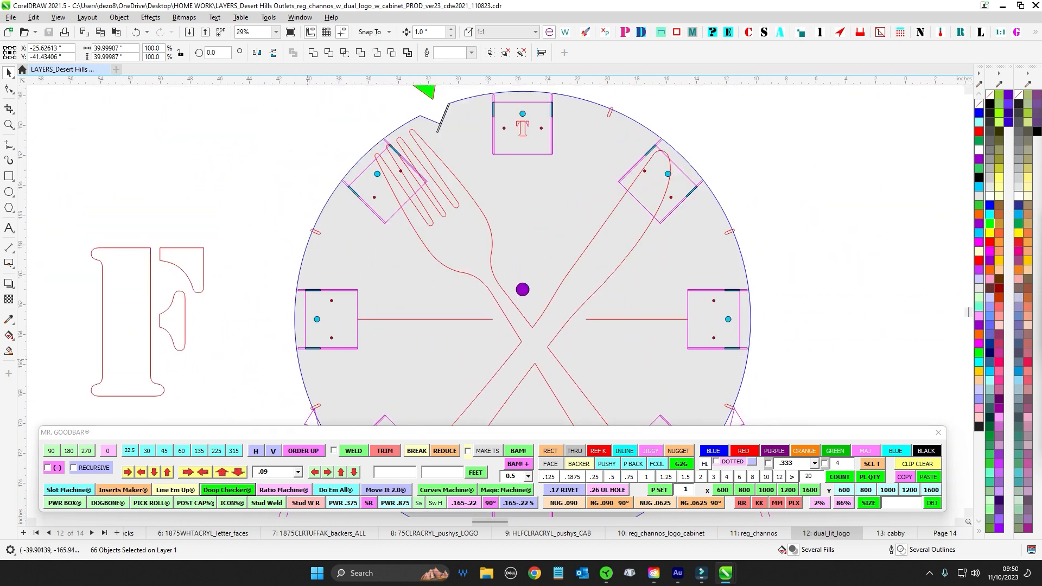
- Review the whole fork-and-knife backer together with its return strip, loose clips and weld diagram
{"action": "scroll", "coordinate": [442, 224], "scroll_direction": "down", "scroll_amount": 8}
{"action": "left_click_drag", "start_coordinate": [542, 336], "coordinate": [470, 260]}
{"action": "scroll", "coordinate": [470, 260], "scroll_direction": "up", "scroll_amount": 3}
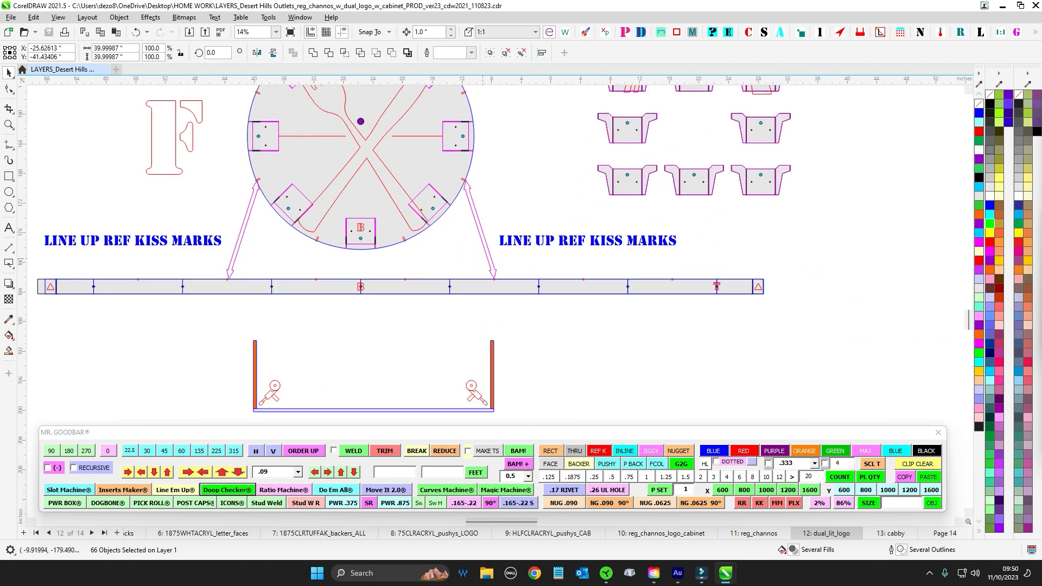
{"action": "scroll", "coordinate": [718, 325], "scroll_direction": "down", "scroll_amount": 2}
{"action": "scroll", "coordinate": [488, 244], "scroll_direction": "up", "scroll_amount": 1}
{"action": "scroll", "coordinate": [488, 244], "scroll_direction": "up", "scroll_amount": 2}
{"action": "scroll", "coordinate": [489, 245], "scroll_direction": "down", "scroll_amount": 1}
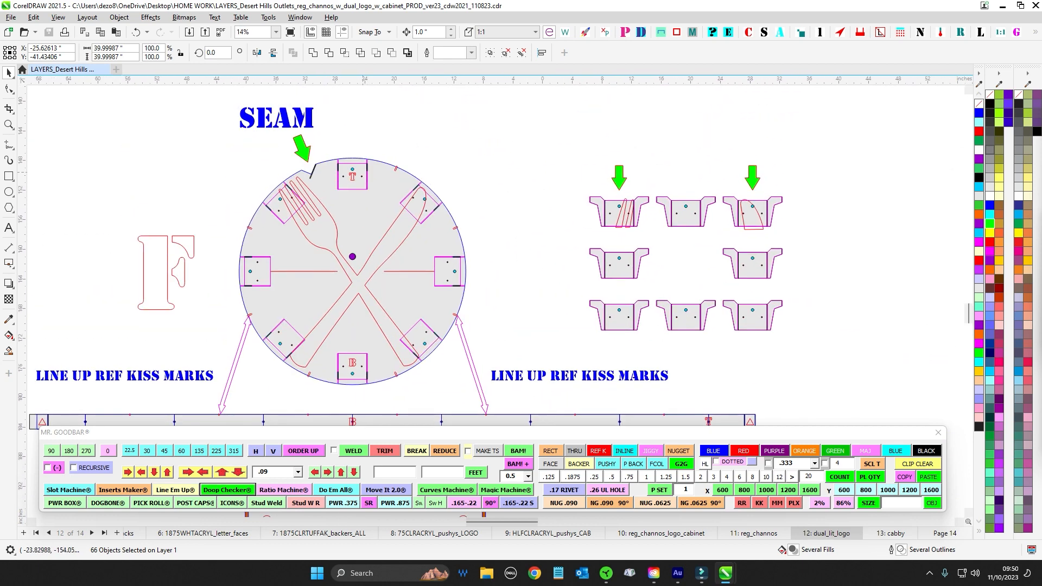
- Examine the SEAM notch on the round backer's edge, beside the clip marked T
{"action": "scroll", "coordinate": [307, 165], "scroll_direction": "up", "scroll_amount": 3}
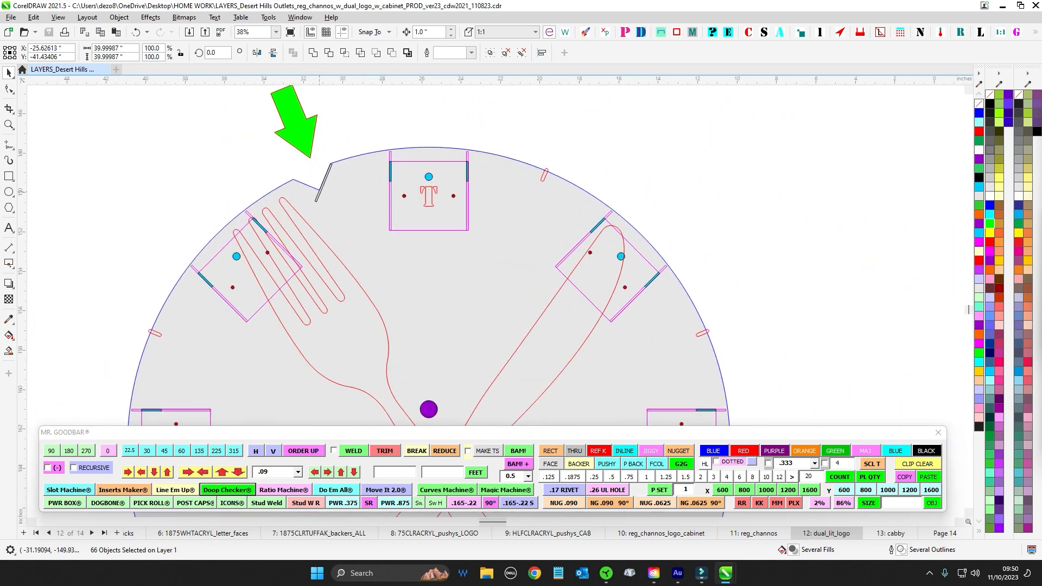
{"action": "scroll", "coordinate": [306, 165], "scroll_direction": "down", "scroll_amount": 3}
{"action": "scroll", "coordinate": [306, 165], "scroll_direction": "up", "scroll_amount": 3}
{"action": "scroll", "coordinate": [307, 165], "scroll_direction": "down", "scroll_amount": 3}
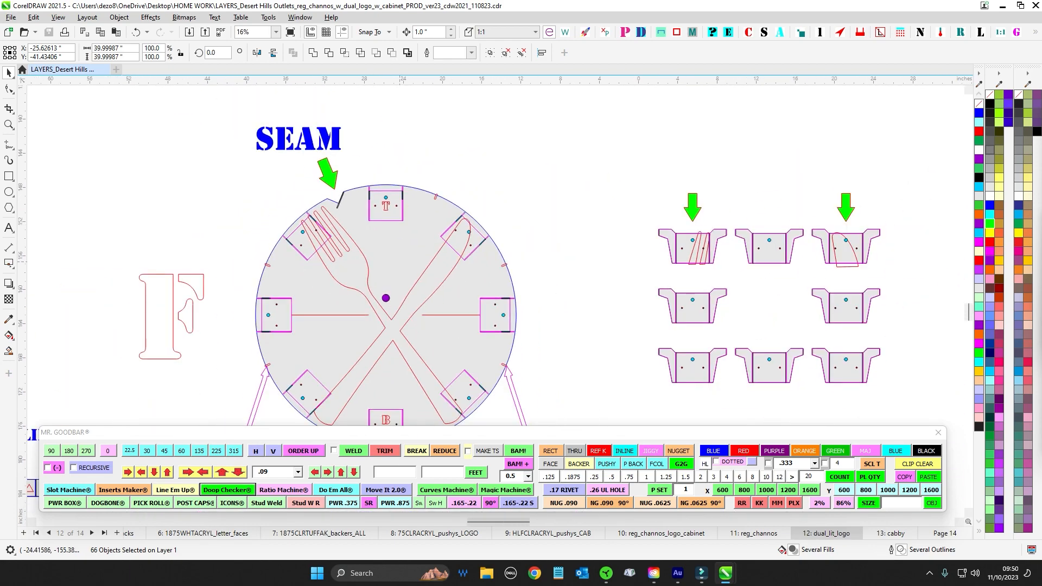
{"action": "scroll", "coordinate": [307, 165], "scroll_direction": "up", "scroll_amount": 1}
{"action": "scroll", "coordinate": [759, 342], "scroll_direction": "up", "scroll_amount": 1}
{"action": "scroll", "coordinate": [760, 342], "scroll_direction": "down", "scroll_amount": 1}
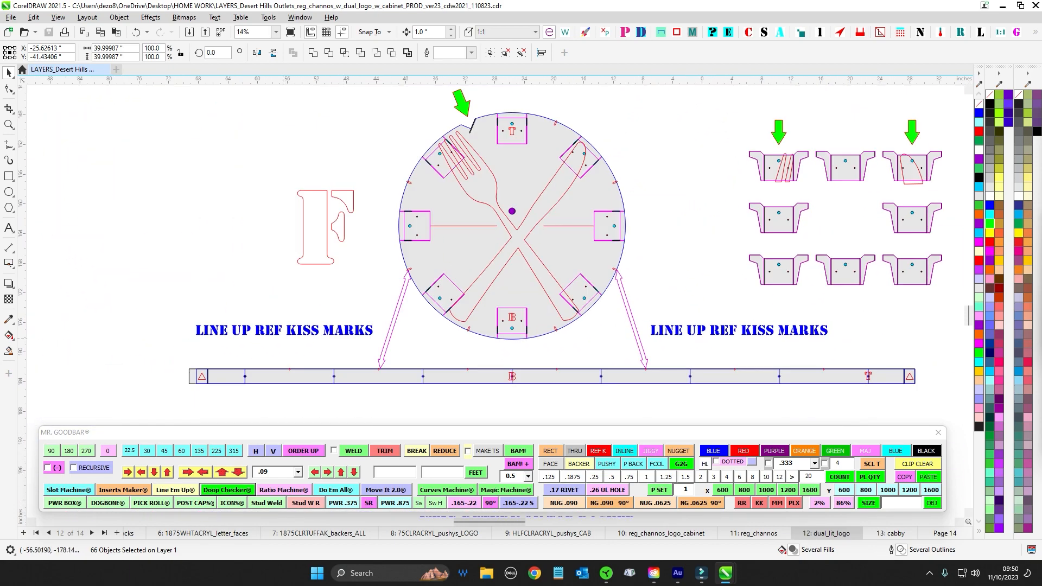
{"action": "scroll", "coordinate": [496, 87], "scroll_direction": "up", "scroll_amount": 2}
{"action": "scroll", "coordinate": [497, 87], "scroll_direction": "down", "scroll_amount": 2}
{"action": "scroll", "coordinate": [497, 86], "scroll_direction": "up", "scroll_amount": 4}
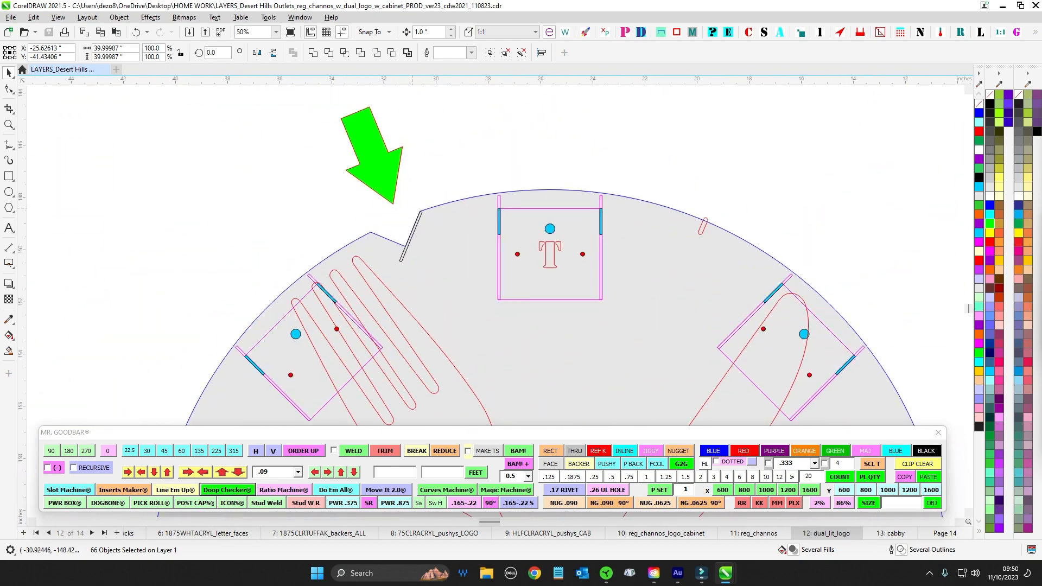
{"action": "scroll", "coordinate": [499, 107], "scroll_direction": "up", "scroll_amount": 1}
{"action": "scroll", "coordinate": [498, 107], "scroll_direction": "down", "scroll_amount": 6}
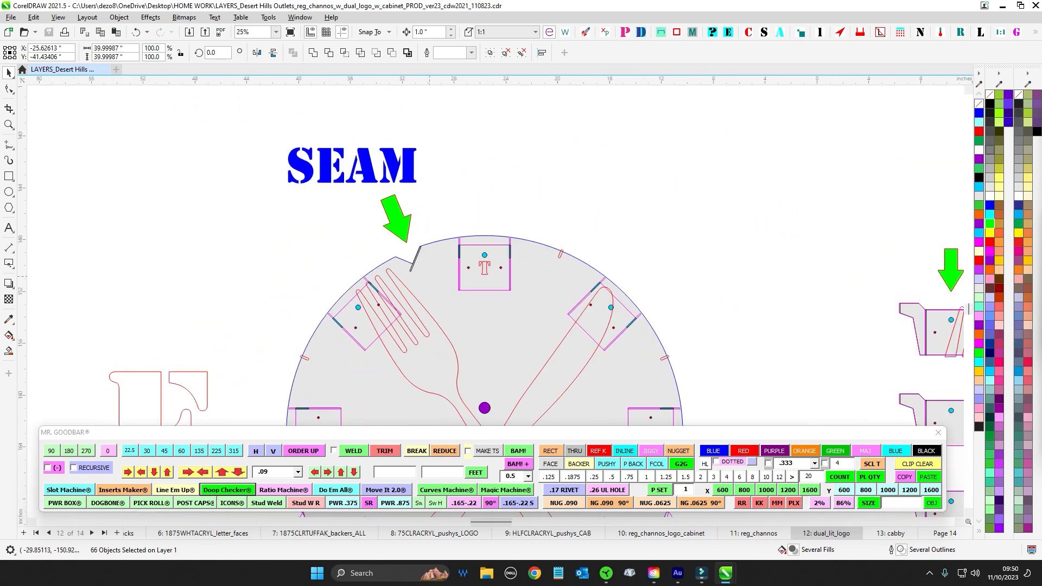
- Select the fork-tine outlines on the loose clip under the green arrow nearest the SEAM backer
{"action": "scroll", "coordinate": [429, 154], "scroll_direction": "up", "scroll_amount": 6}
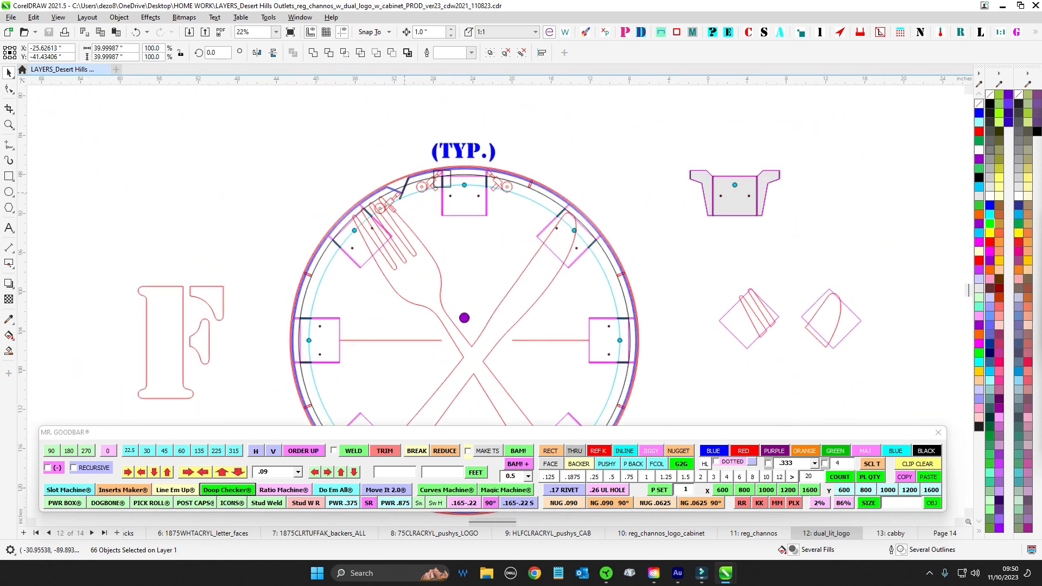
{"action": "scroll", "coordinate": [394, 227], "scroll_direction": "down", "scroll_amount": 3}
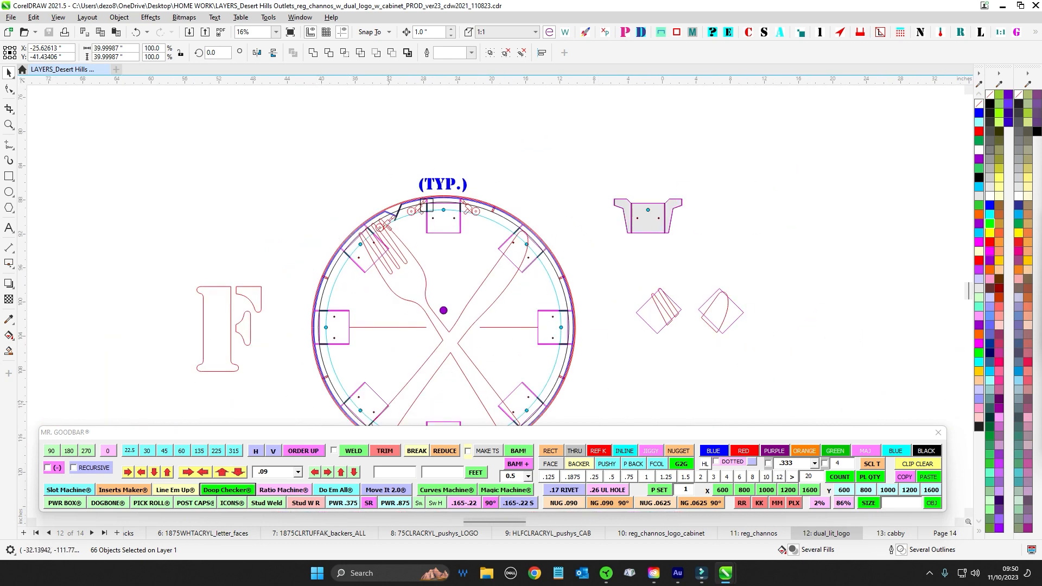
{"action": "scroll", "coordinate": [388, 403], "scroll_direction": "down", "scroll_amount": 3}
{"action": "scroll", "coordinate": [541, 158], "scroll_direction": "down", "scroll_amount": 3}
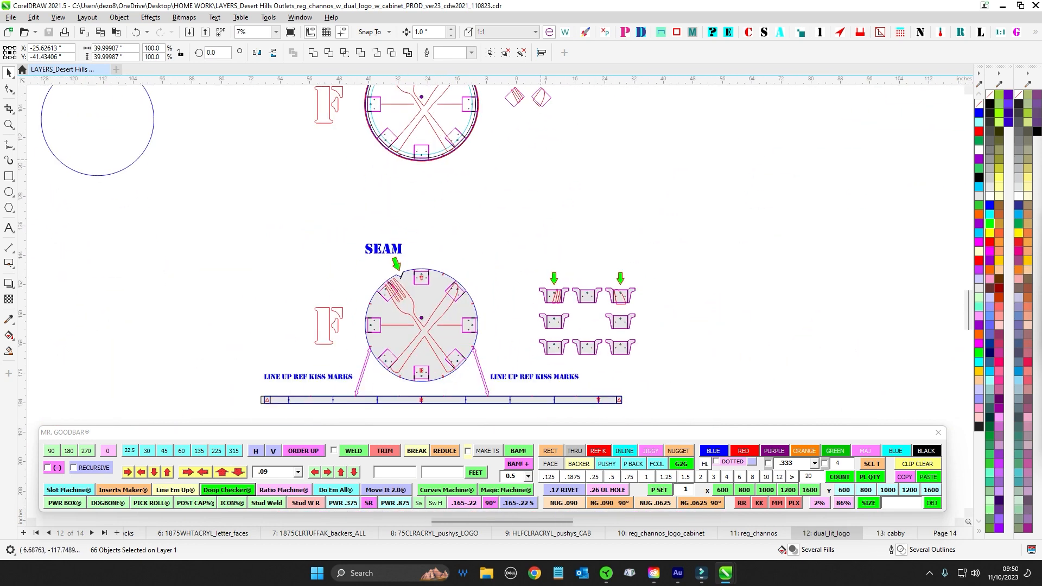
{"action": "scroll", "coordinate": [467, 297], "scroll_direction": "up", "scroll_amount": 3}
{"action": "scroll", "coordinate": [865, 296], "scroll_direction": "up", "scroll_amount": 2}
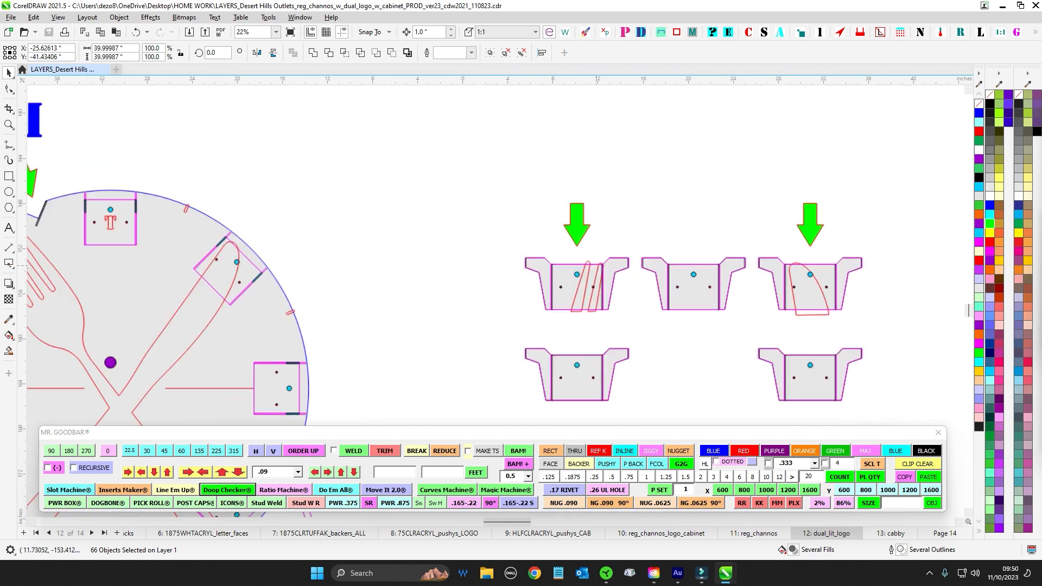
{"action": "left_click_drag", "start_coordinate": [549, 248], "coordinate": [616, 331]}
{"action": "scroll", "coordinate": [867, 315], "scroll_direction": "down", "scroll_amount": 2}
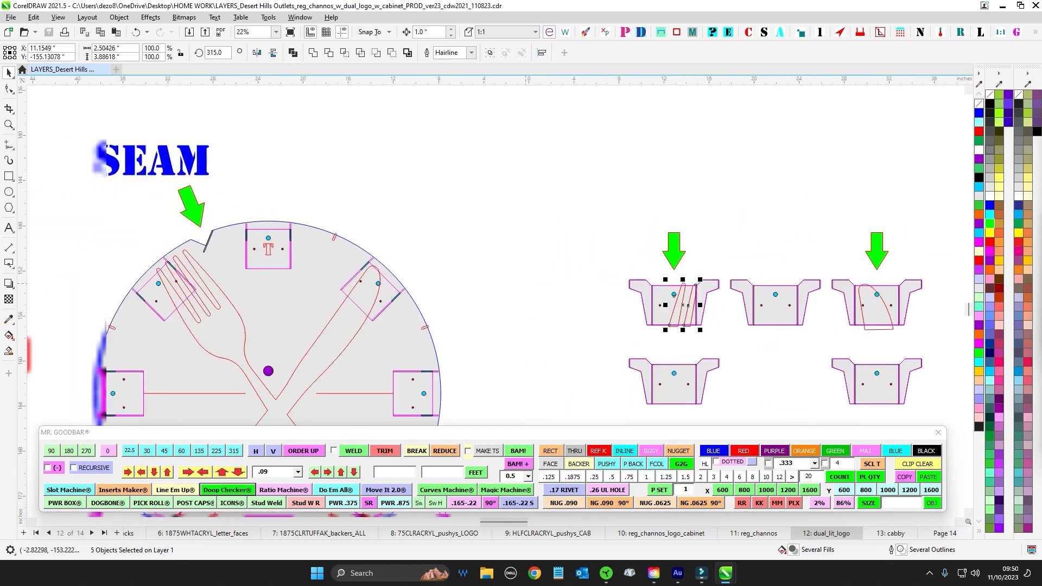
- Compare the fork-tine and knife outlines on the two arrow-marked clips with their clip positions on the SEAM backer
{"action": "scroll", "coordinate": [299, 257], "scroll_direction": "up", "scroll_amount": 2}
{"action": "scroll", "coordinate": [272, 309], "scroll_direction": "down", "scroll_amount": 2}
{"action": "scroll", "coordinate": [237, 284], "scroll_direction": "up", "scroll_amount": 2}
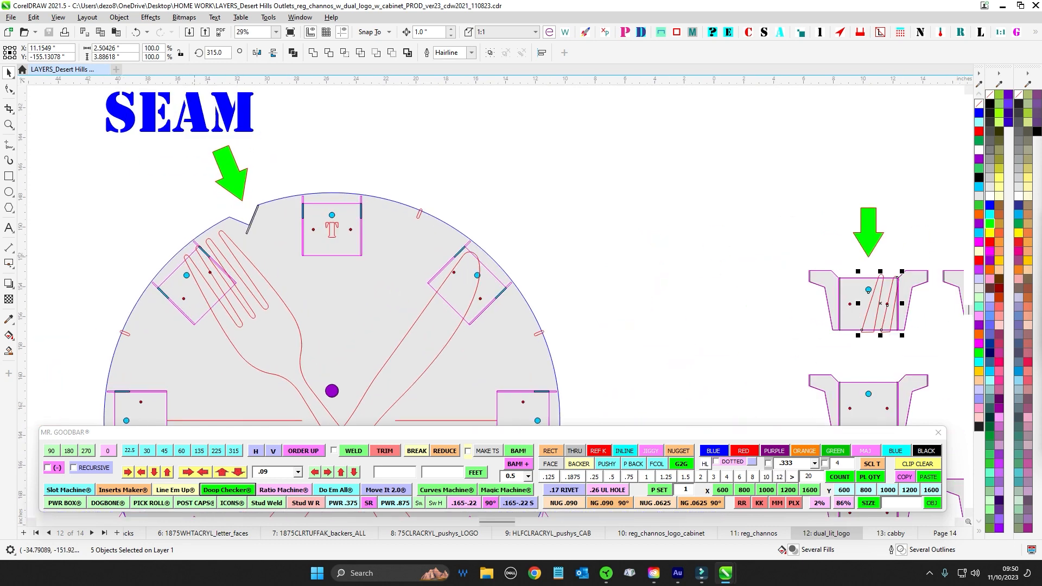
{"action": "scroll", "coordinate": [221, 254], "scroll_direction": "up", "scroll_amount": 2}
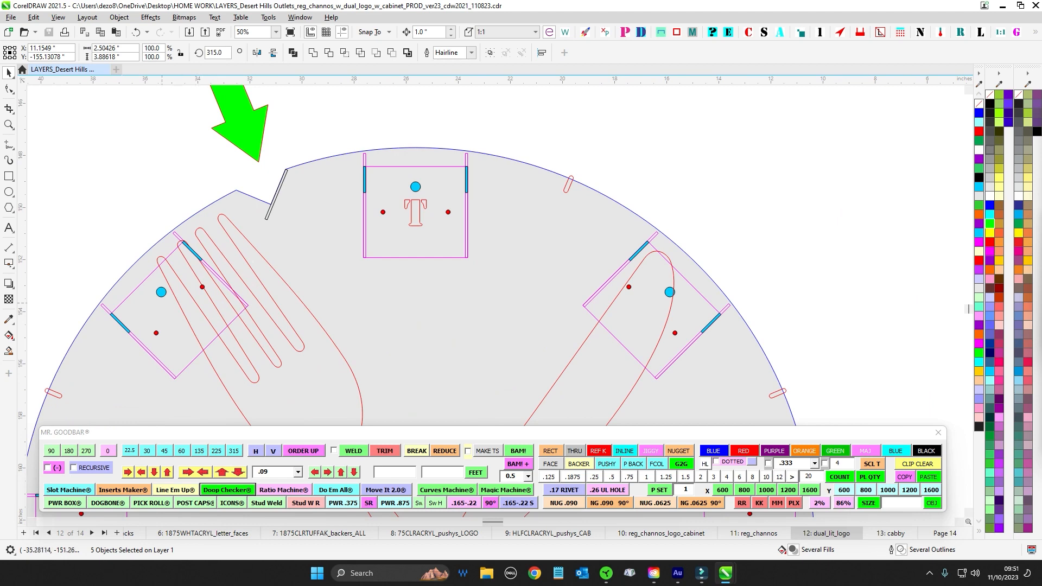
{"action": "scroll", "coordinate": [192, 260], "scroll_direction": "down", "scroll_amount": 1}
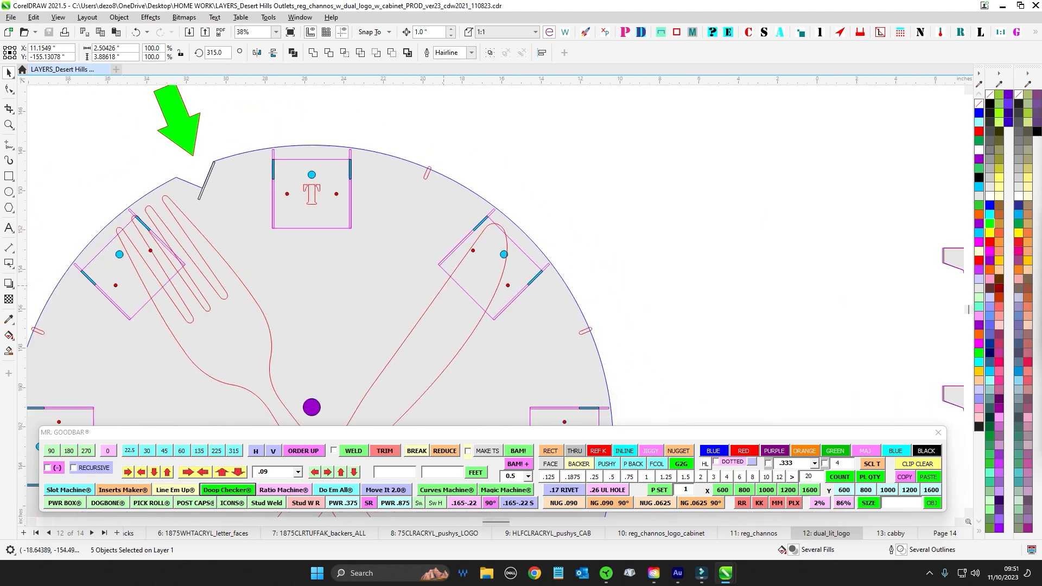
{"action": "scroll", "coordinate": [488, 272], "scroll_direction": "down", "scroll_amount": 1}
{"action": "scroll", "coordinate": [489, 272], "scroll_direction": "right", "scroll_amount": 2}
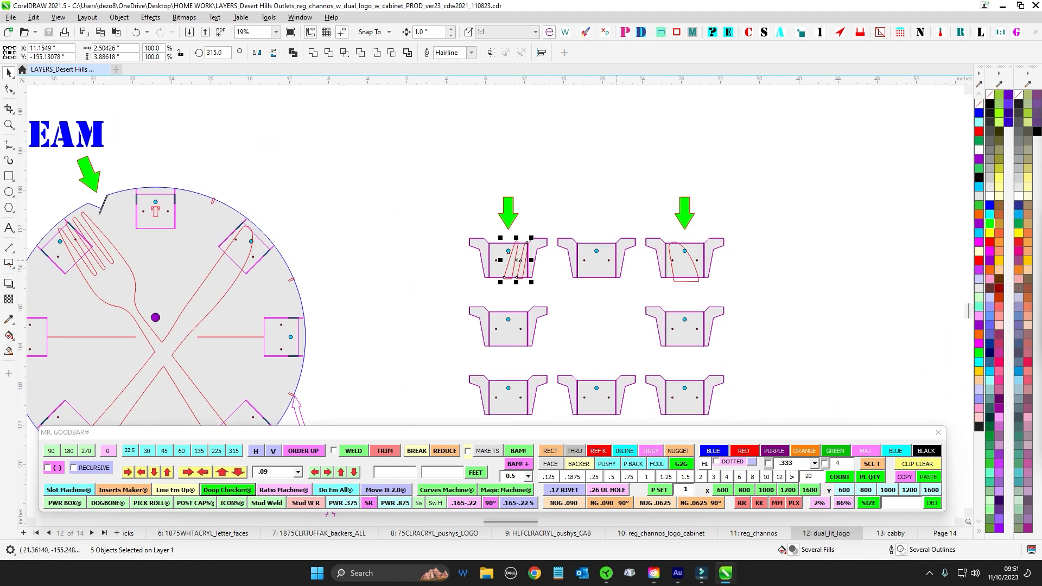
{"action": "scroll", "coordinate": [687, 260], "scroll_direction": "up", "scroll_amount": 2}
{"action": "scroll", "coordinate": [700, 269], "scroll_direction": "down", "scroll_amount": 3}
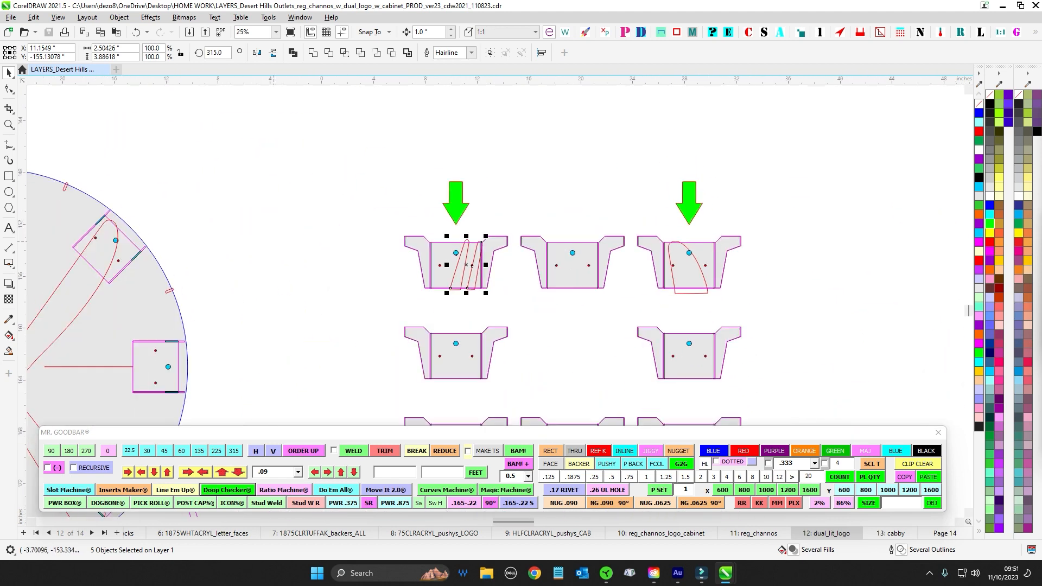
{"action": "scroll", "coordinate": [409, 260], "scroll_direction": "up", "scroll_amount": 2}
{"action": "scroll", "coordinate": [422, 260], "scroll_direction": "up", "scroll_amount": 2}
{"action": "scroll", "coordinate": [422, 259], "scroll_direction": "down", "scroll_amount": 2}
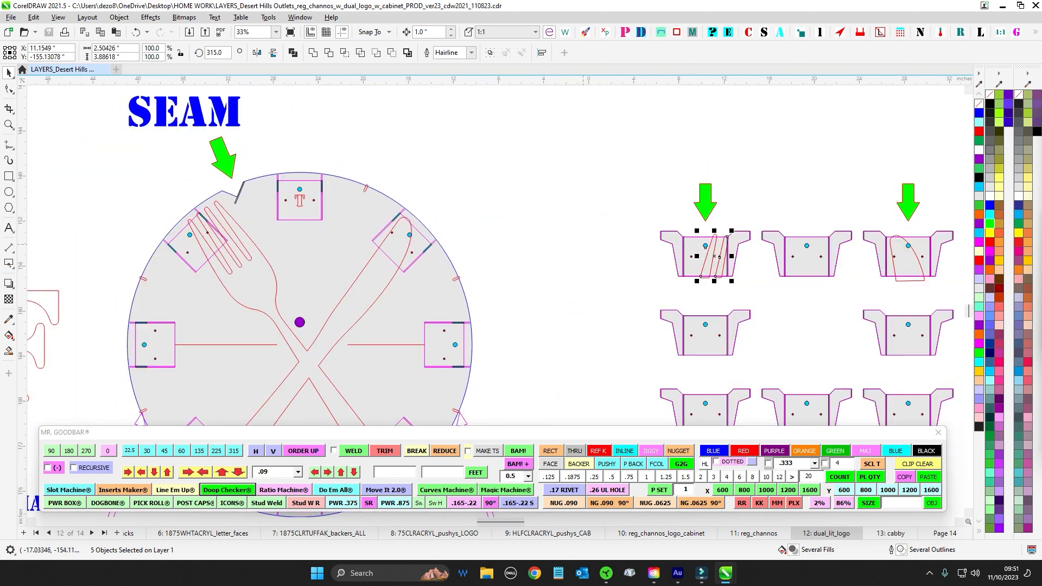
{"action": "scroll", "coordinate": [489, 272], "scroll_direction": "up", "scroll_amount": 1}
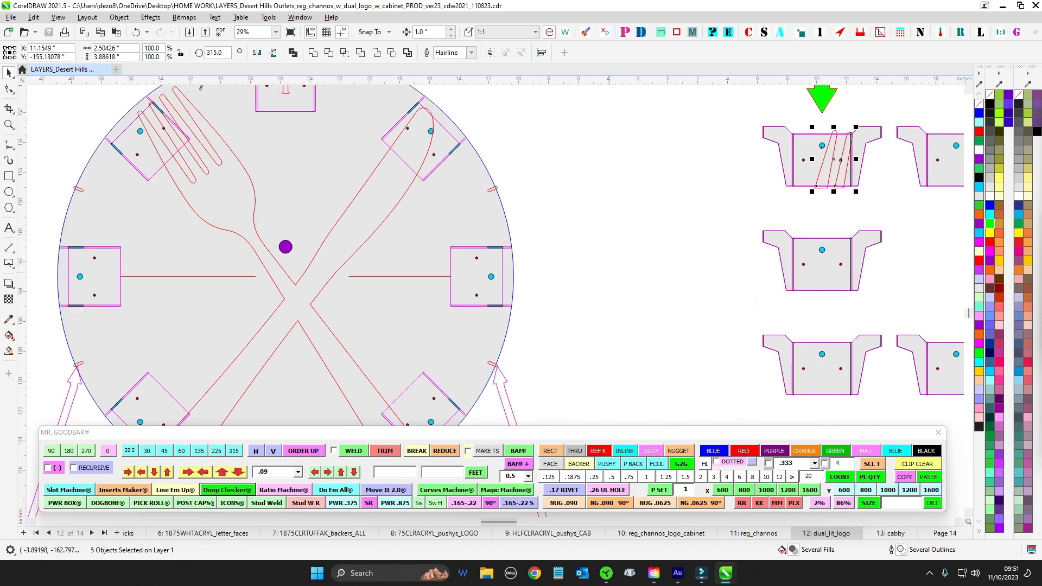
- Trace the LINE UP REF KISS MARKS arrow between the return strip and the matching mark on the round backer
{"action": "scroll", "coordinate": [732, 274], "scroll_direction": "down", "scroll_amount": 1}
{"action": "scroll", "coordinate": [377, 136], "scroll_direction": "down", "scroll_amount": 4}
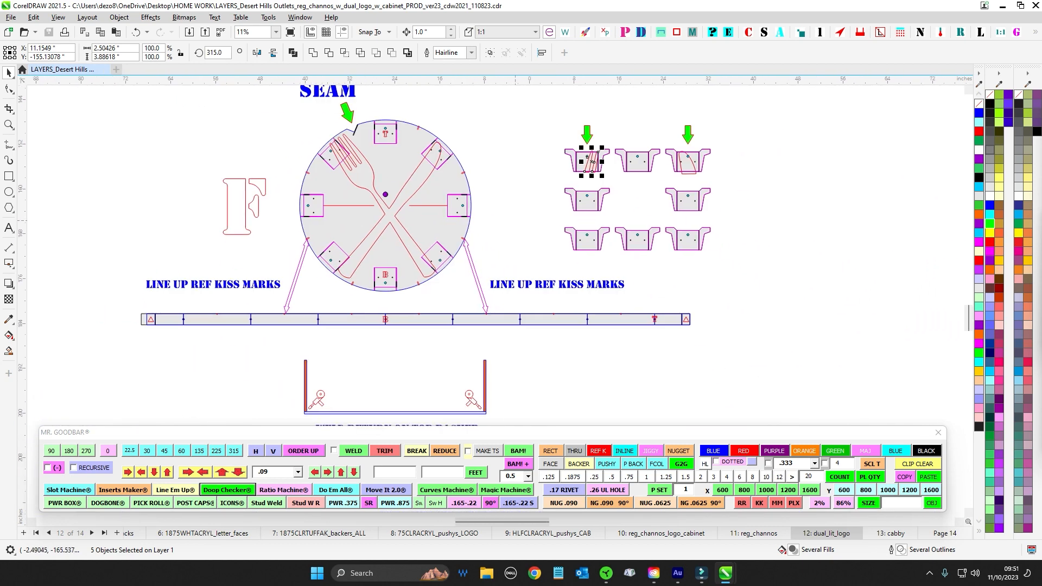
{"action": "scroll", "coordinate": [504, 214], "scroll_direction": "down", "scroll_amount": 2}
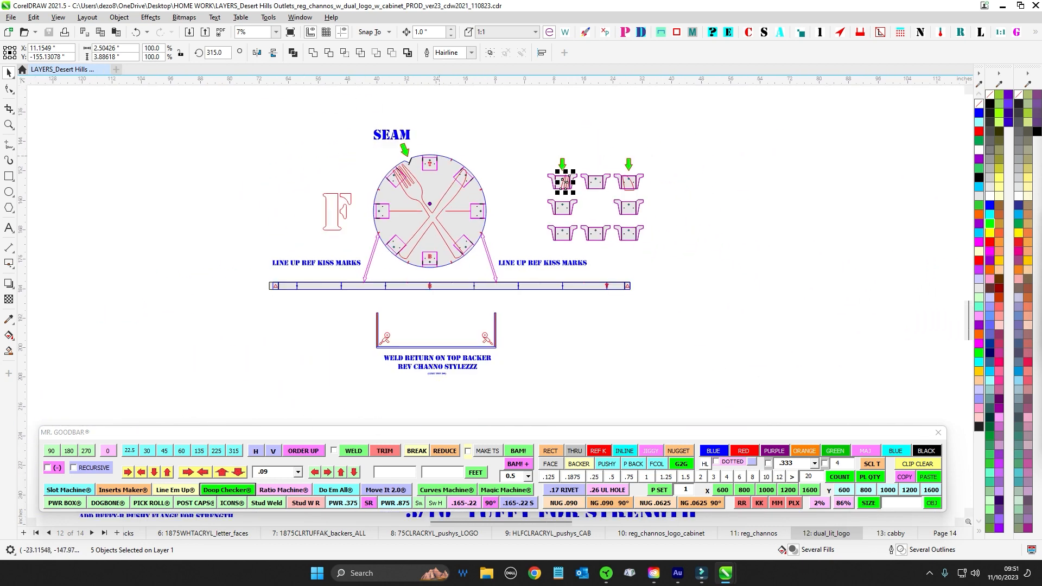
{"action": "scroll", "coordinate": [503, 169], "scroll_direction": "up", "scroll_amount": 2}
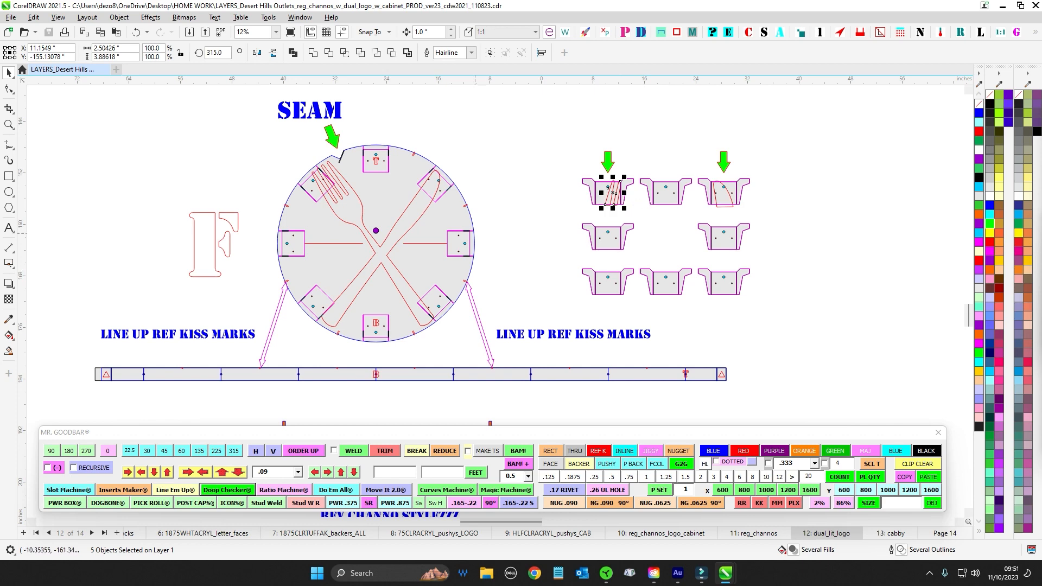
{"action": "scroll", "coordinate": [456, 261], "scroll_direction": "up", "scroll_amount": 5}
{"action": "scroll", "coordinate": [456, 260], "scroll_direction": "down", "scroll_amount": 3}
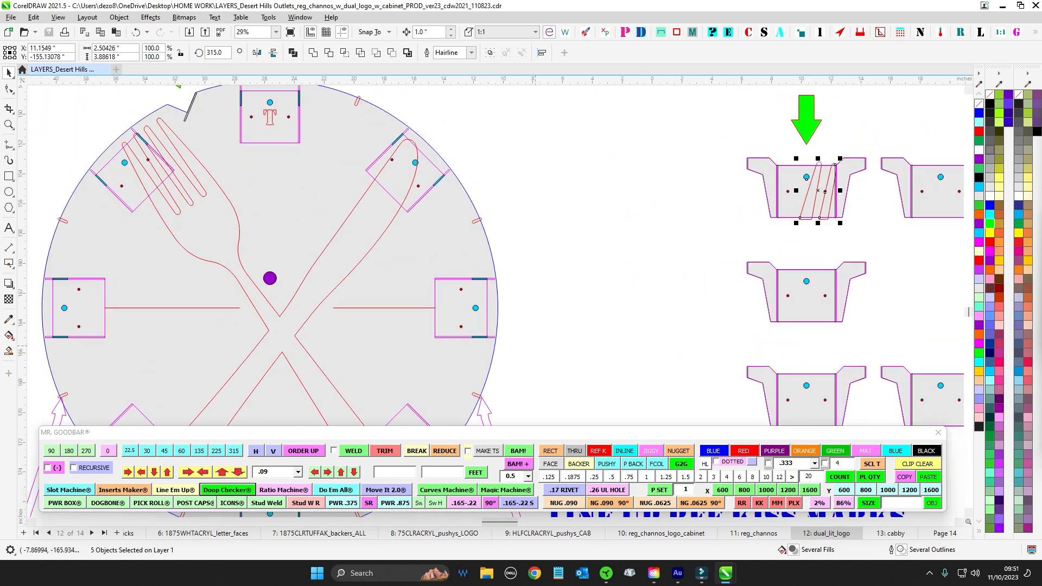
{"action": "left_click_drag", "start_coordinate": [535, 346], "coordinate": [514, 154]}
{"action": "left_click_drag", "start_coordinate": [525, 413], "coordinate": [516, 324]}
{"action": "scroll", "coordinate": [517, 324], "scroll_direction": "up", "scroll_amount": 1}
{"action": "left_click_drag", "start_coordinate": [354, 293], "coordinate": [388, 273]}
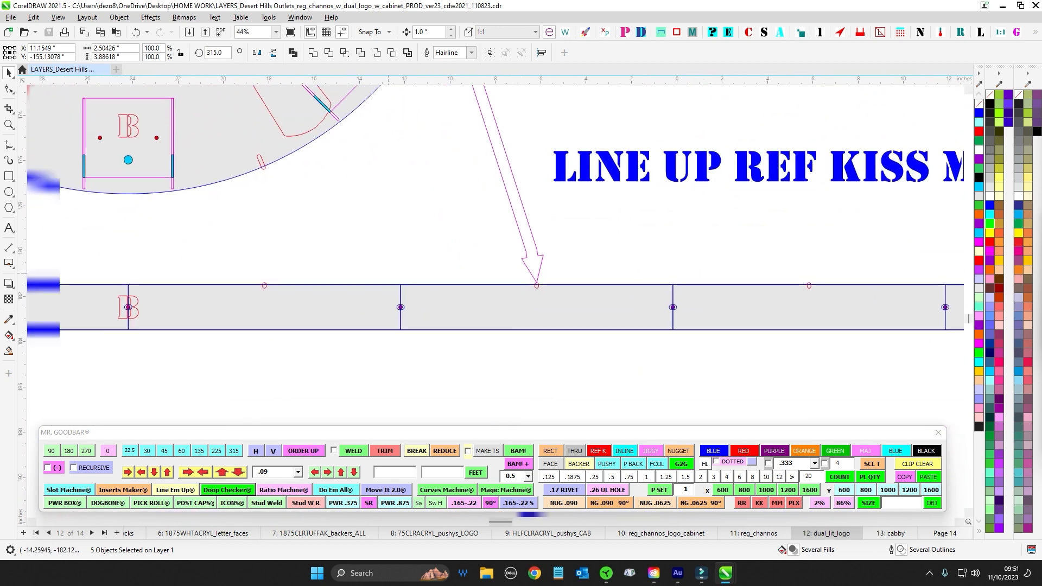
{"action": "scroll", "coordinate": [315, 320], "scroll_direction": "up", "scroll_amount": 1}
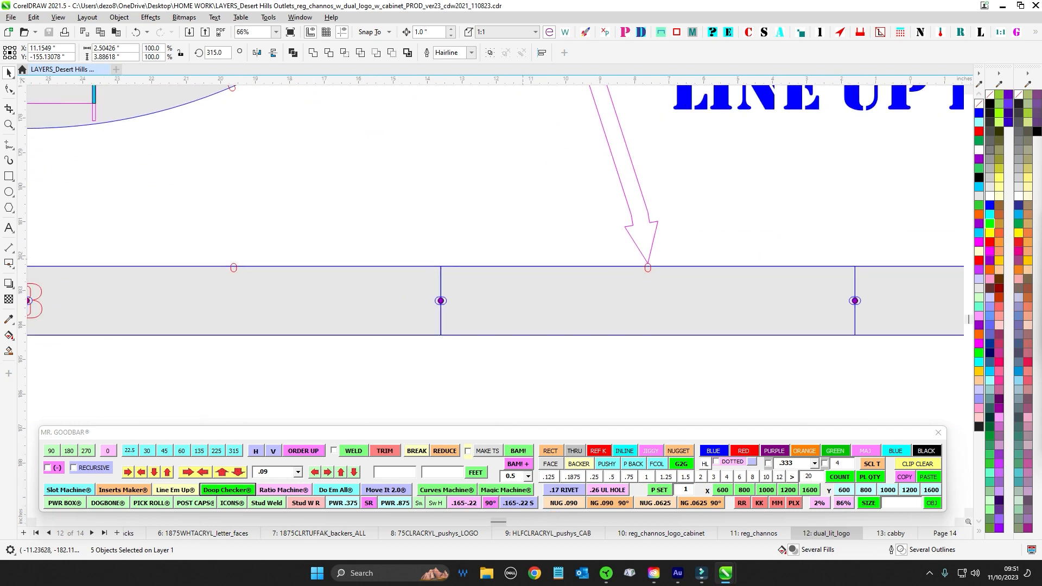
{"action": "scroll", "coordinate": [525, 347], "scroll_direction": "down", "scroll_amount": 2}
{"action": "scroll", "coordinate": [477, 239], "scroll_direction": "up", "scroll_amount": 2}
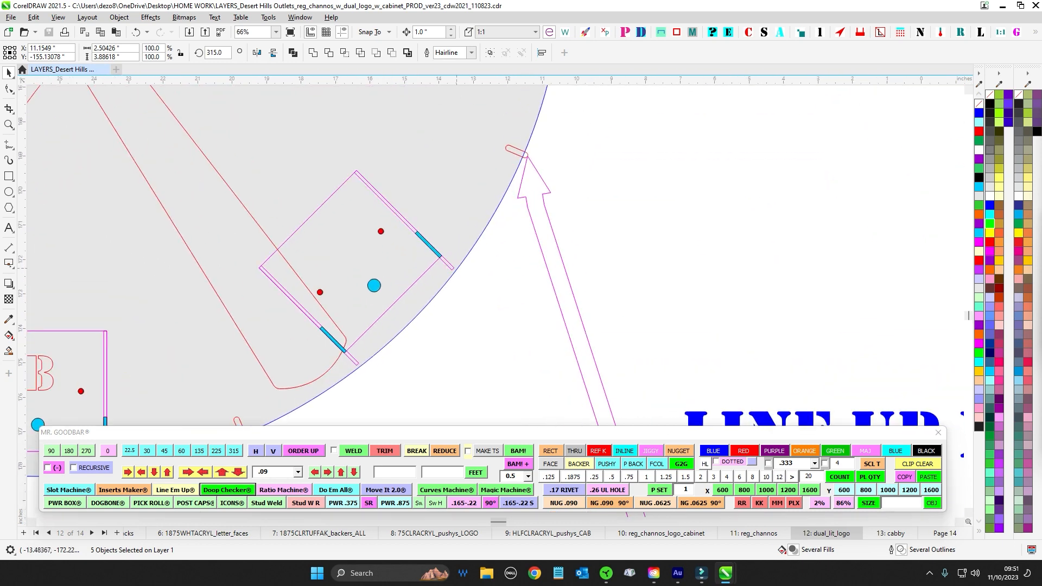
{"action": "scroll", "coordinate": [469, 278], "scroll_direction": "down", "scroll_amount": 5}
- Review the (TYP.) round logo assembly with its clips, single clip blank and separate fork and knife clip outlines
{"action": "left_click_drag", "start_coordinate": [488, 147], "coordinate": [463, 315]}
{"action": "scroll", "coordinate": [464, 209], "scroll_direction": "up", "scroll_amount": 3}
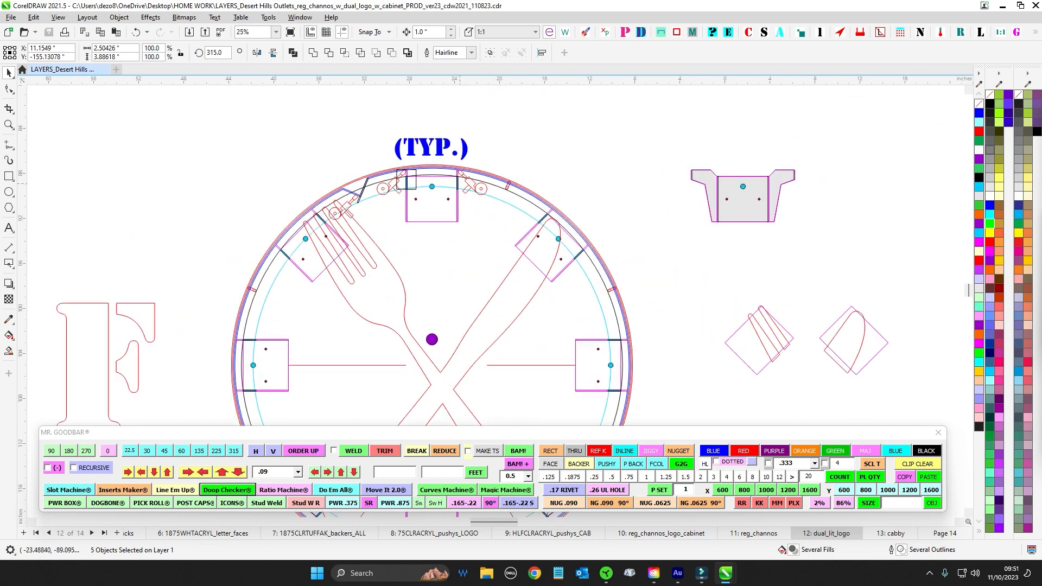
{"action": "scroll", "coordinate": [461, 180], "scroll_direction": "up", "scroll_amount": 2}
{"action": "scroll", "coordinate": [319, 171], "scroll_direction": "down", "scroll_amount": 3}
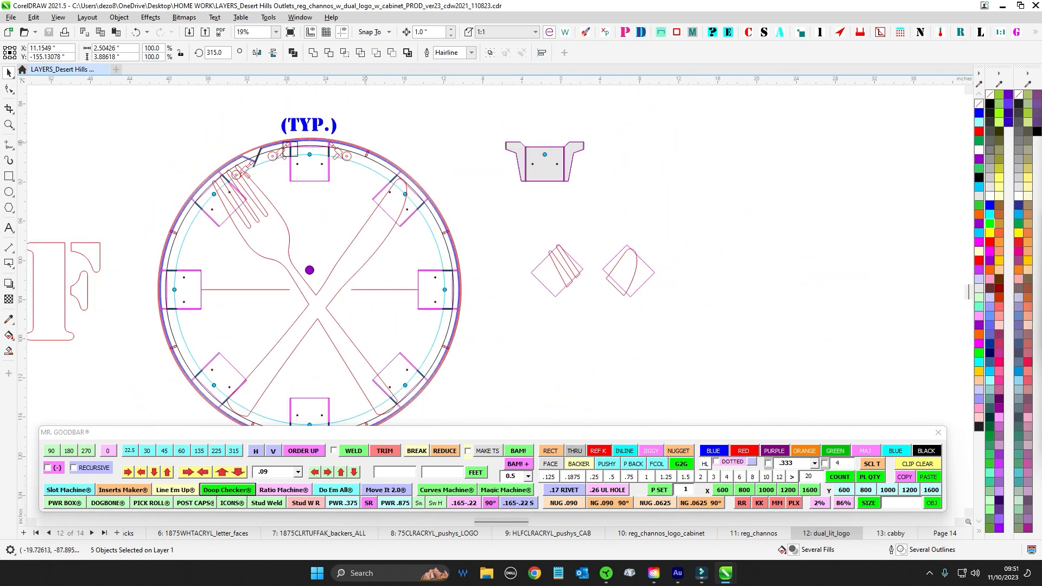
{"action": "scroll", "coordinate": [405, 155], "scroll_direction": "down", "scroll_amount": 2}
{"action": "scroll", "coordinate": [429, 220], "scroll_direction": "up", "scroll_amount": 1}
{"action": "left_click_drag", "start_coordinate": [420, 144], "coordinate": [480, 218]}
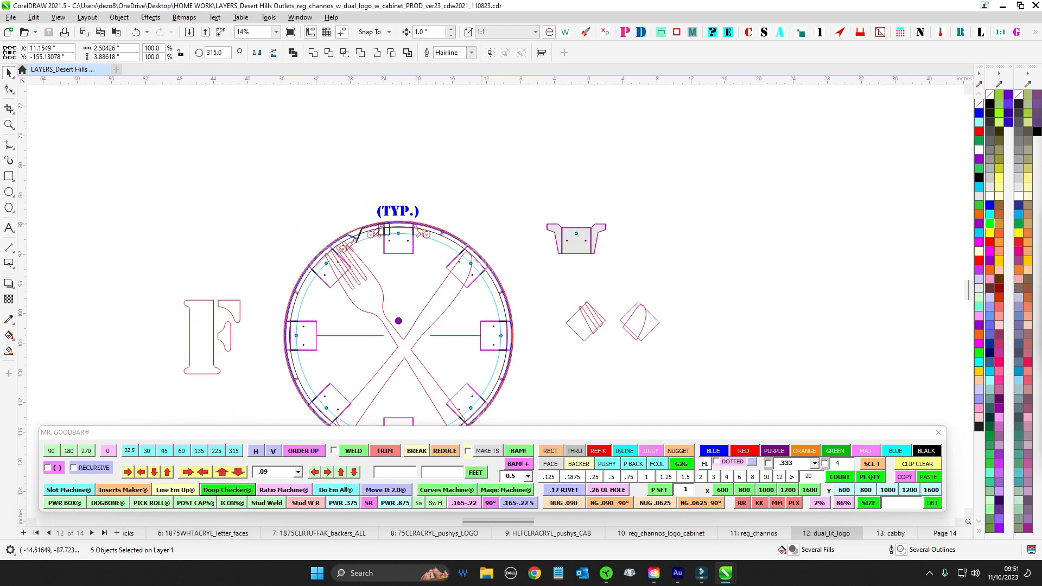
{"action": "left_click_drag", "start_coordinate": [433, 174], "coordinate": [402, 267]}
{"action": "scroll", "coordinate": [403, 266], "scroll_direction": "down", "scroll_amount": 2}
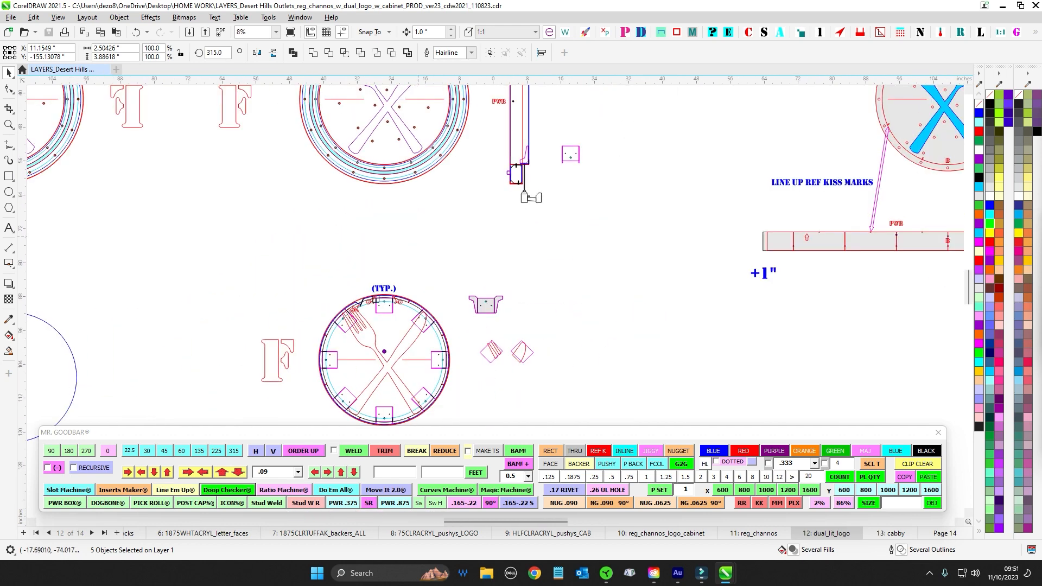
- Select the light-cyan ring on the round fork-and-knife logo and compare it with the adjacent cabinet side section
{"action": "left_click_drag", "start_coordinate": [452, 202], "coordinate": [384, 337]}
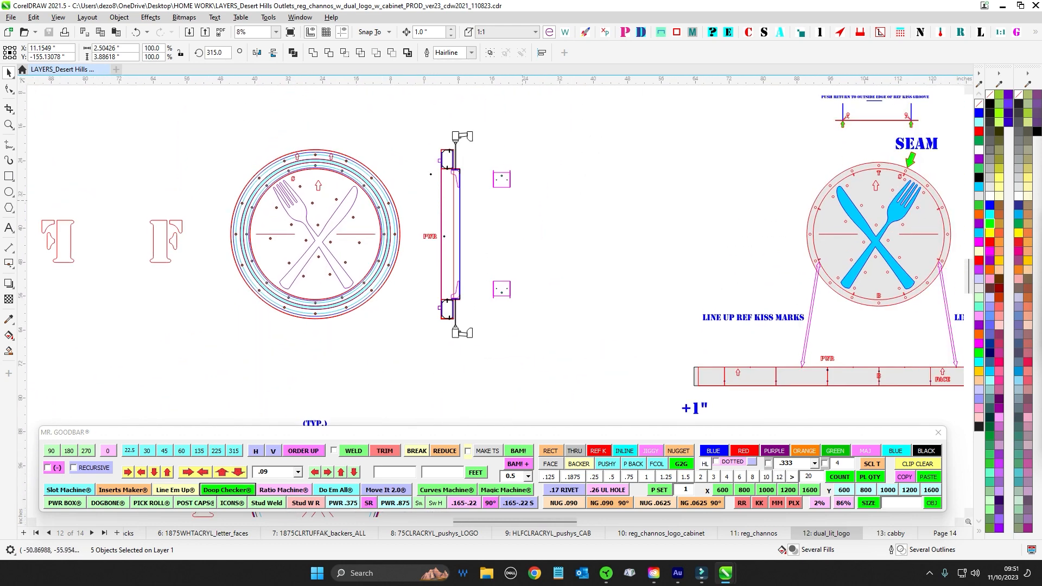
{"action": "scroll", "coordinate": [335, 144], "scroll_direction": "up", "scroll_amount": 1}
{"action": "scroll", "coordinate": [404, 231], "scroll_direction": "down", "scroll_amount": 1}
{"action": "mouse_move", "coordinate": [573, 263]}
{"action": "left_mouse_down"}
{"action": "mouse_move", "coordinate": [241, 245]}
{"action": "mouse_move", "coordinate": [465, 229]}
{"action": "left_mouse_up"}
{"action": "scroll", "coordinate": [201, 162], "scroll_direction": "up", "scroll_amount": 8}
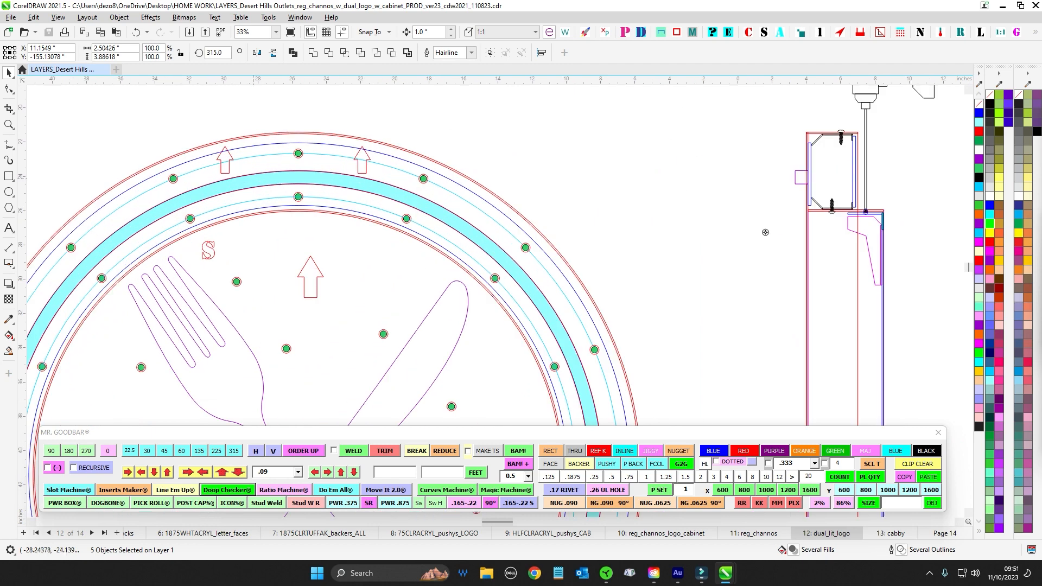
{"action": "left_click", "coordinate": [396, 201]}
{"action": "scroll", "coordinate": [511, 167], "scroll_direction": "down", "scroll_amount": 3}
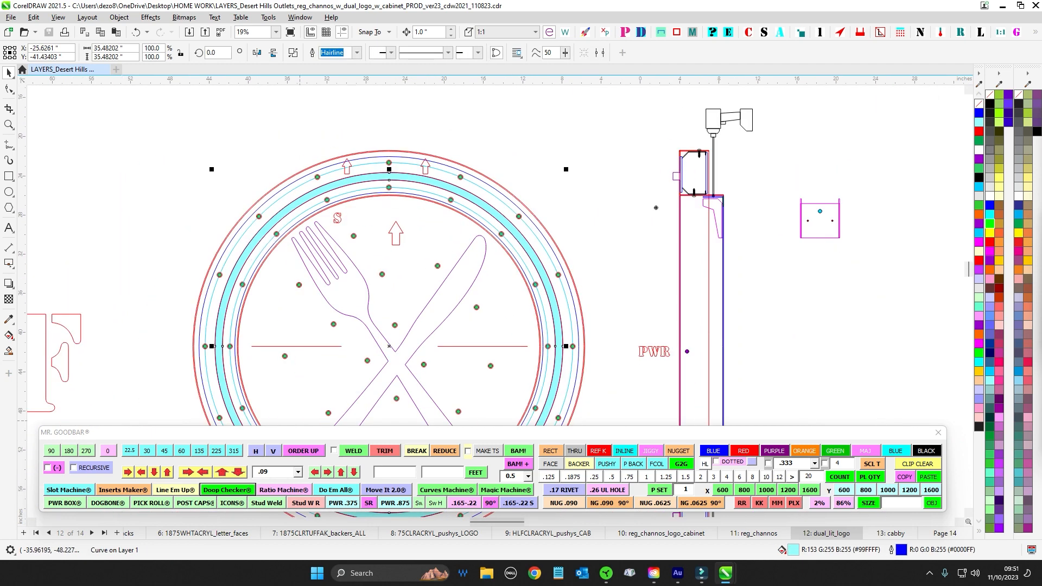
{"action": "left_click_drag", "start_coordinate": [582, 248], "coordinate": [414, 265]}
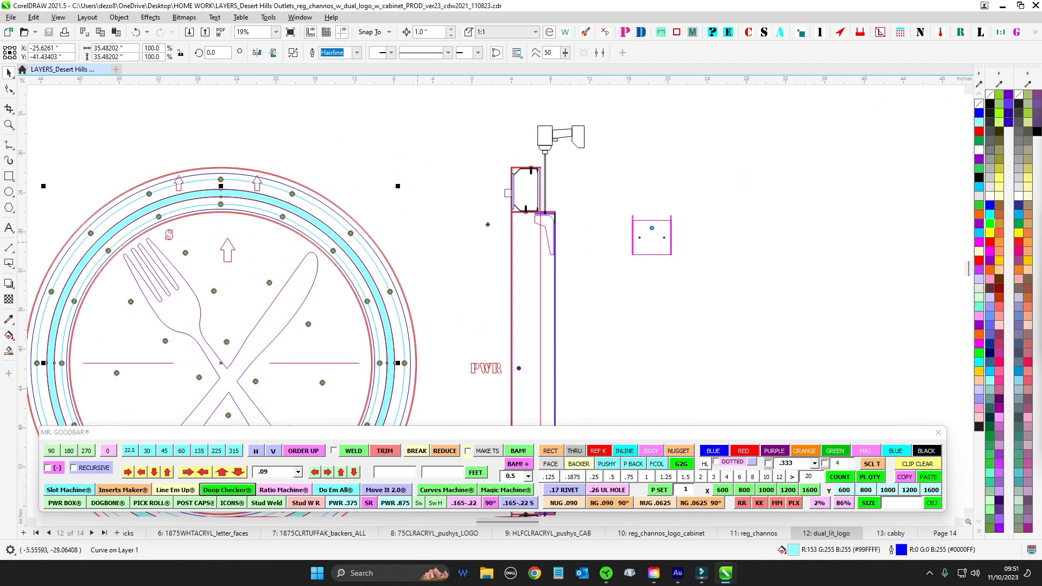
- Clear the selection and examine the PUSH RETURN TO OUTSIDE EDGE OF REF KISS GROOVE detail where the return meets the backer
{"action": "scroll", "coordinate": [938, 374], "scroll_direction": "down", "scroll_amount": 1}
{"action": "left_click_drag", "start_coordinate": [938, 374], "coordinate": [350, 283]}
{"action": "left_click_drag", "start_coordinate": [801, 193], "coordinate": [529, 215]}
{"action": "key", "text": "Escape"}
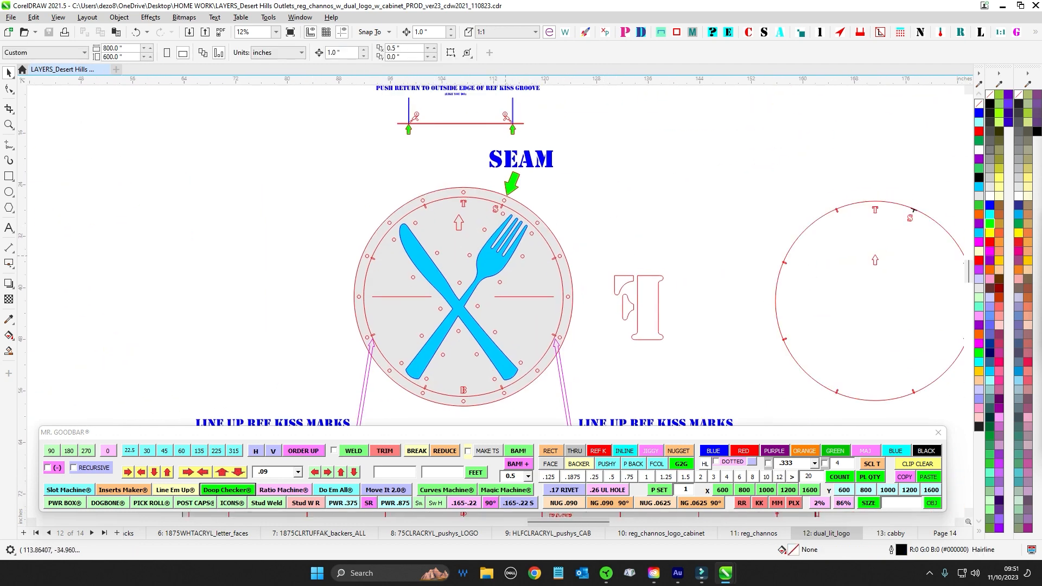
{"action": "scroll", "coordinate": [472, 212], "scroll_direction": "up", "scroll_amount": 2}
{"action": "scroll", "coordinate": [473, 212], "scroll_direction": "down", "scroll_amount": 1}
{"action": "scroll", "coordinate": [434, 109], "scroll_direction": "up", "scroll_amount": 2}
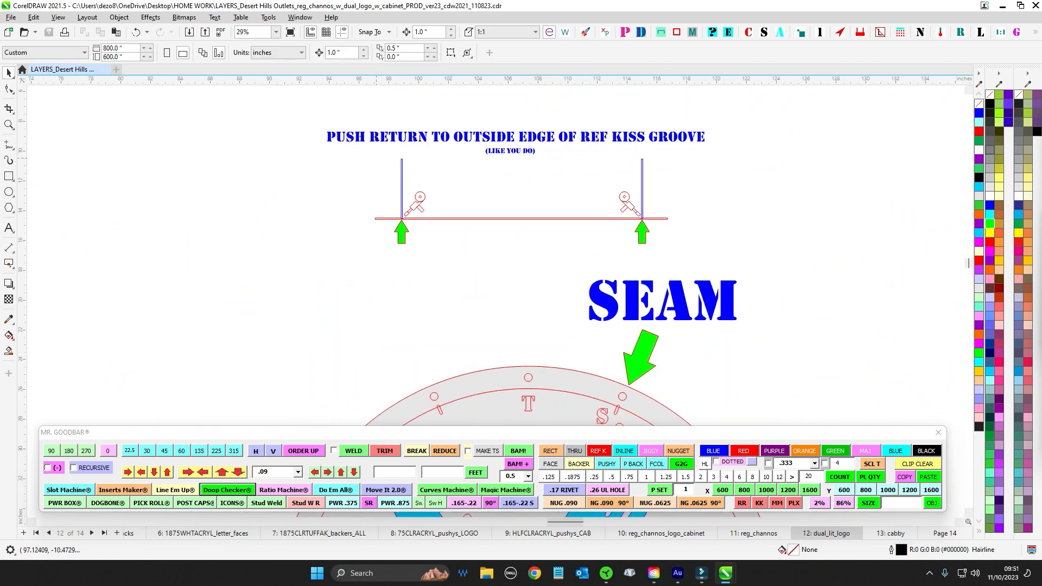
{"action": "scroll", "coordinate": [399, 165], "scroll_direction": "up", "scroll_amount": 2}
{"action": "scroll", "coordinate": [416, 299], "scroll_direction": "up", "scroll_amount": 2}
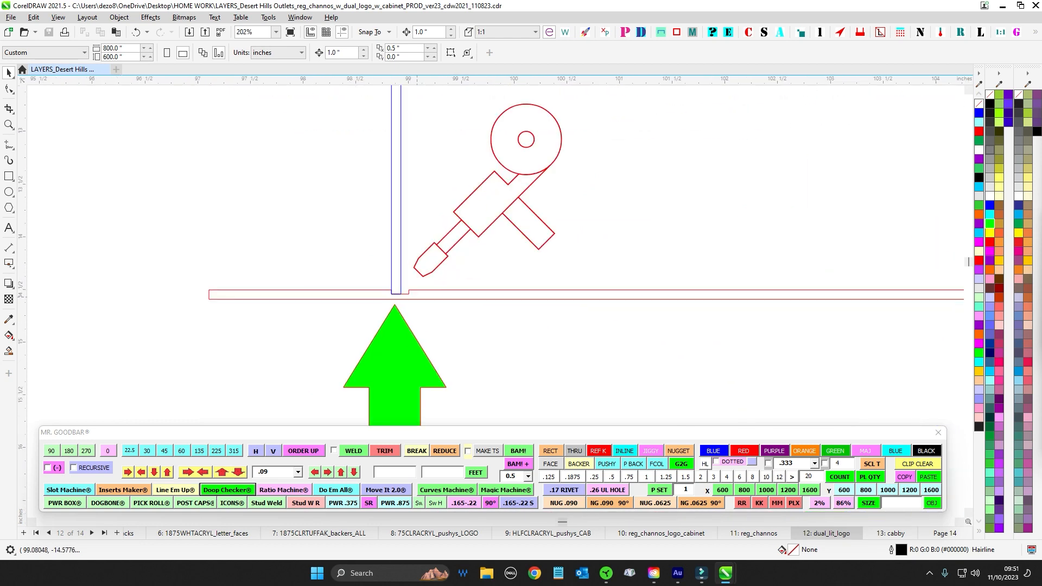
{"action": "scroll", "coordinate": [558, 273], "scroll_direction": "down", "scroll_amount": 2}
{"action": "scroll", "coordinate": [487, 294], "scroll_direction": "up", "scroll_amount": 3}
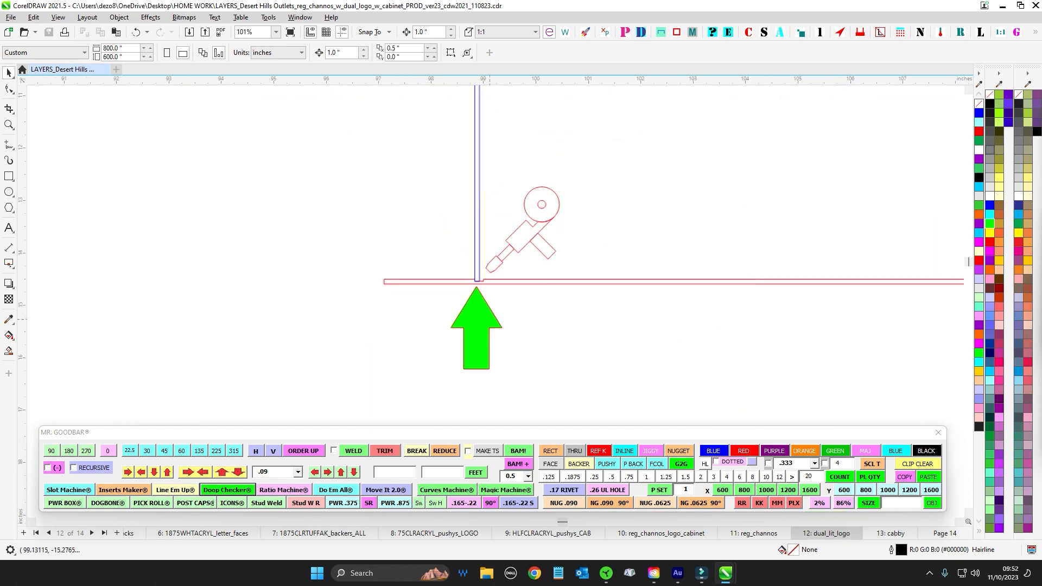
{"action": "scroll", "coordinate": [454, 267], "scroll_direction": "down", "scroll_amount": 5}
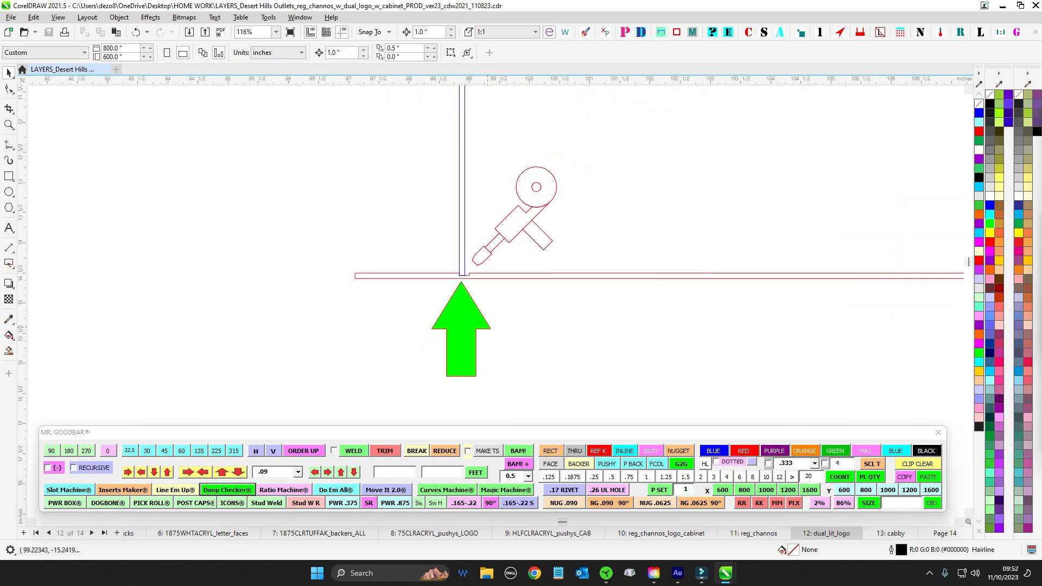
{"action": "scroll", "coordinate": [467, 163], "scroll_direction": "up", "scroll_amount": 2}
{"action": "scroll", "coordinate": [467, 136], "scroll_direction": "down", "scroll_amount": 2}
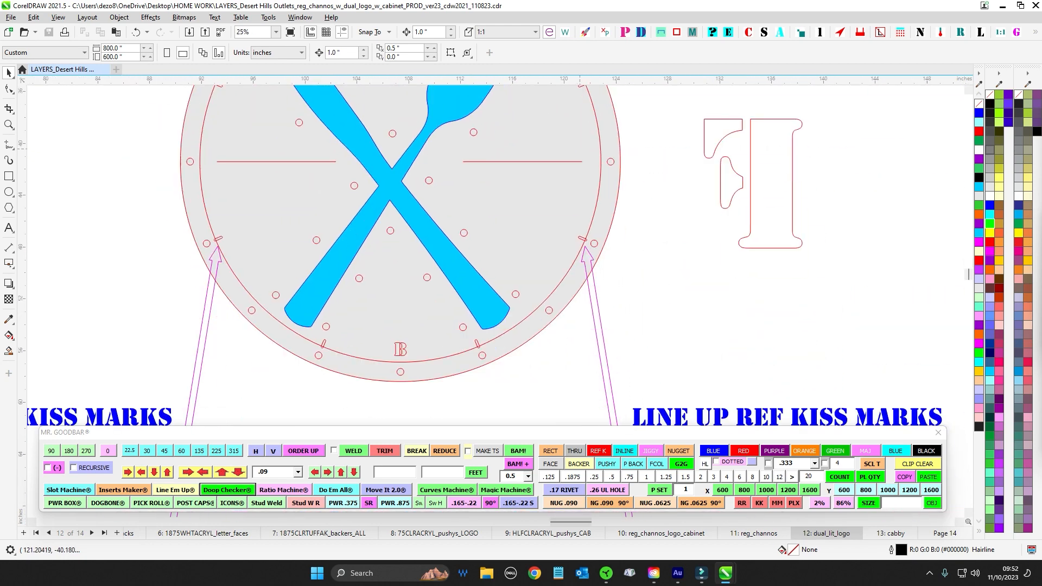
- Select REF KISS marks along the return strip's edge and match the arrowed ones to the marks on the round backer
{"action": "scroll", "coordinate": [524, 234], "scroll_direction": "up", "scroll_amount": 5}
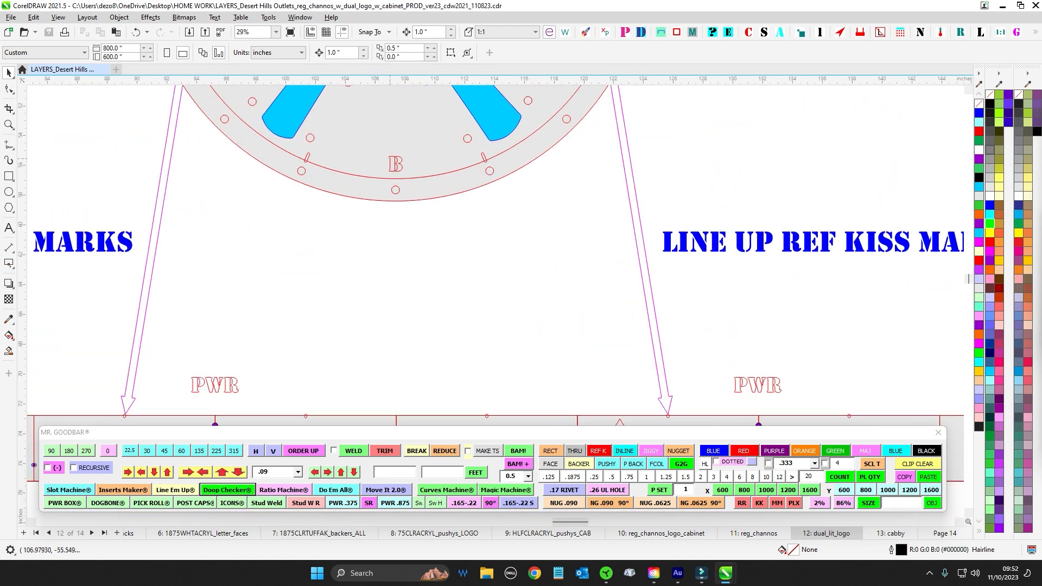
{"action": "left_click", "coordinate": [321, 270]}
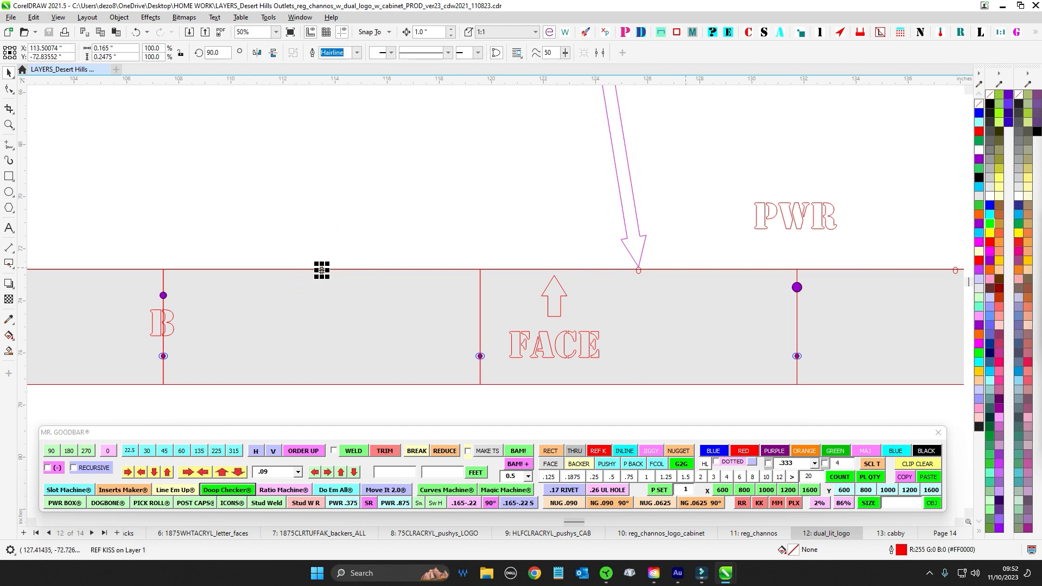
{"action": "left_click_drag", "start_coordinate": [321, 270], "coordinate": [169, 282]}
{"action": "scroll", "coordinate": [803, 285], "scroll_direction": "down", "scroll_amount": 3}
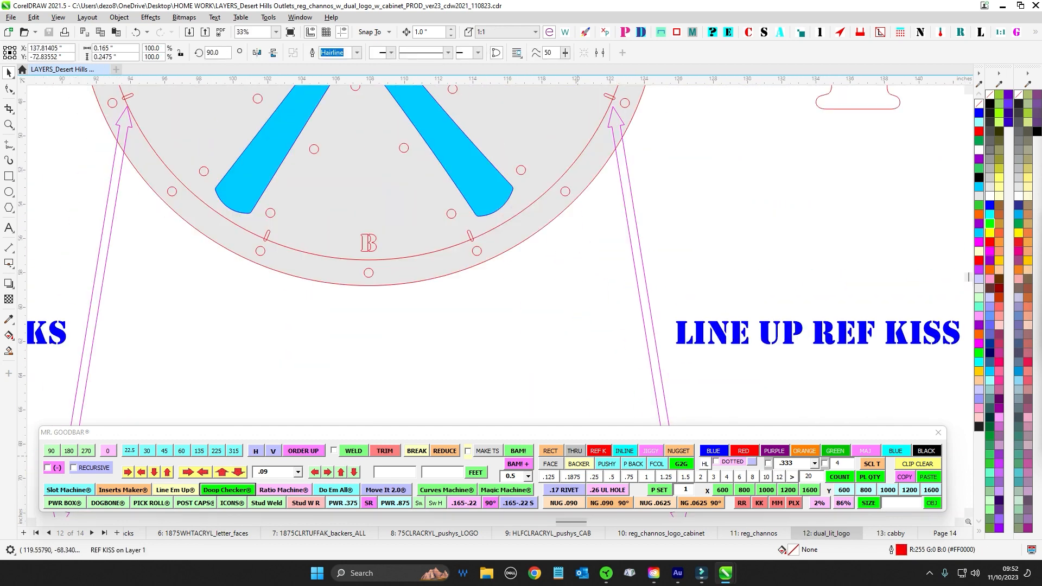
{"action": "scroll", "coordinate": [340, 228], "scroll_direction": "up", "scroll_amount": 4}
{"action": "scroll", "coordinate": [572, 202], "scroll_direction": "down", "scroll_amount": 8}
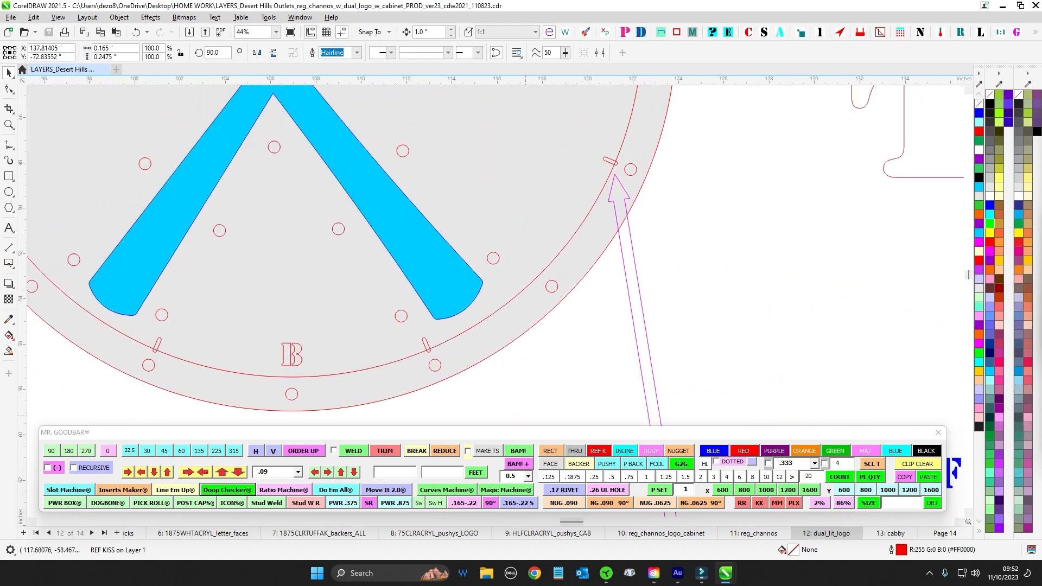
{"action": "scroll", "coordinate": [562, 409], "scroll_direction": "up", "scroll_amount": 5}
{"action": "left_click_drag", "start_coordinate": [584, 411], "coordinate": [487, 298]}
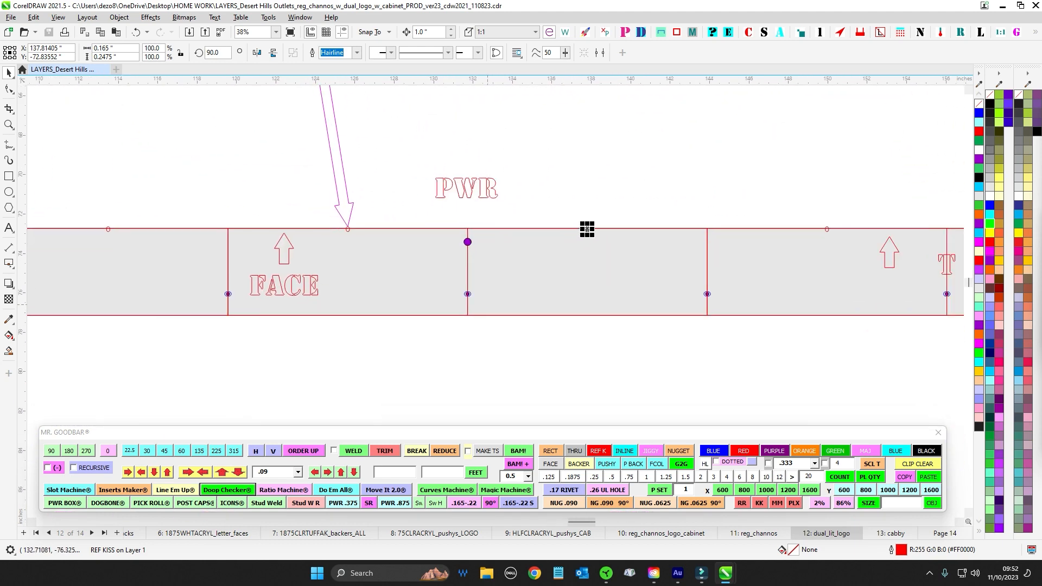
{"action": "scroll", "coordinate": [587, 229], "scroll_direction": "down", "scroll_amount": 4}
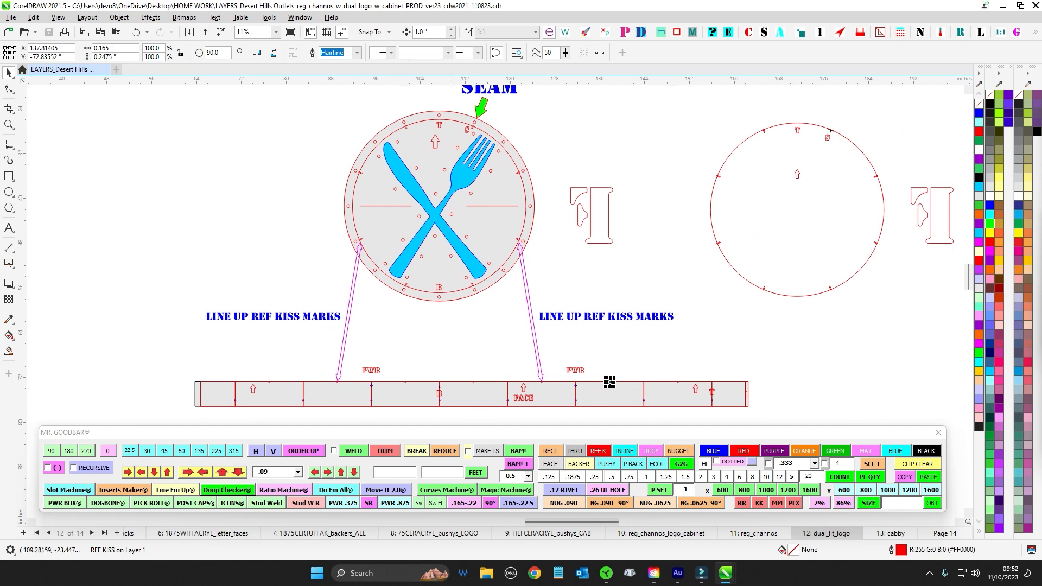
- Examine the S seam mark under the green SEAM arrow on the round backer with the blue fork and knife
{"action": "scroll", "coordinate": [488, 114], "scroll_direction": "up", "scroll_amount": 5}
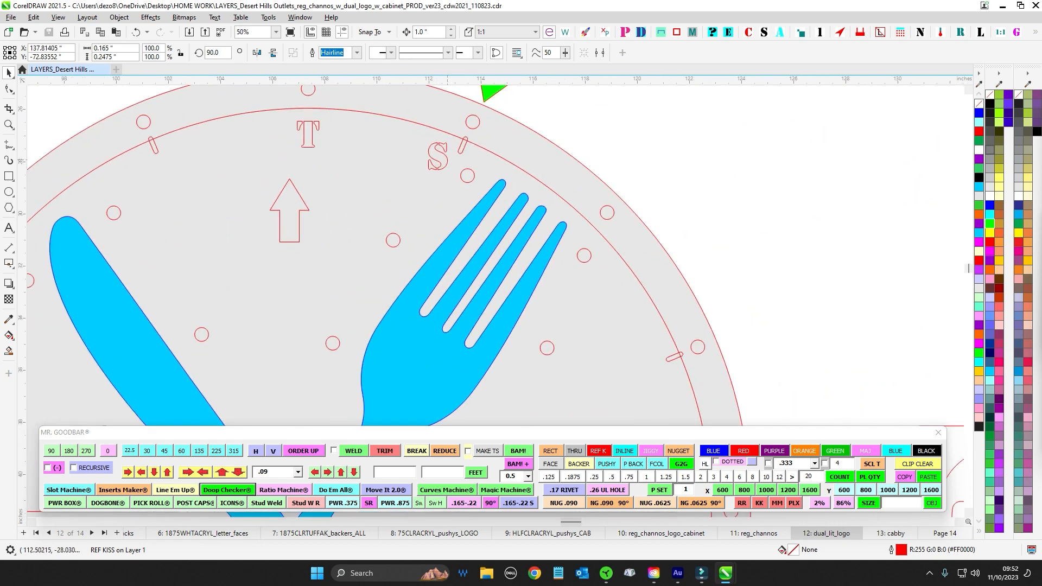
{"action": "scroll", "coordinate": [442, 162], "scroll_direction": "down", "scroll_amount": 5}
{"action": "scroll", "coordinate": [499, 177], "scroll_direction": "up", "scroll_amount": 3}
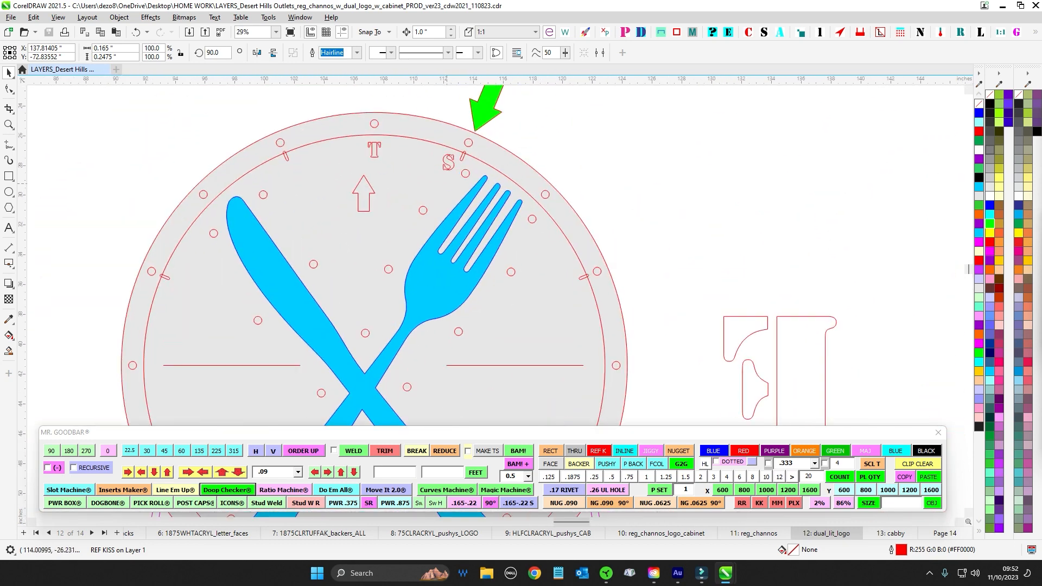
{"action": "scroll", "coordinate": [433, 220], "scroll_direction": "down", "scroll_amount": 2}
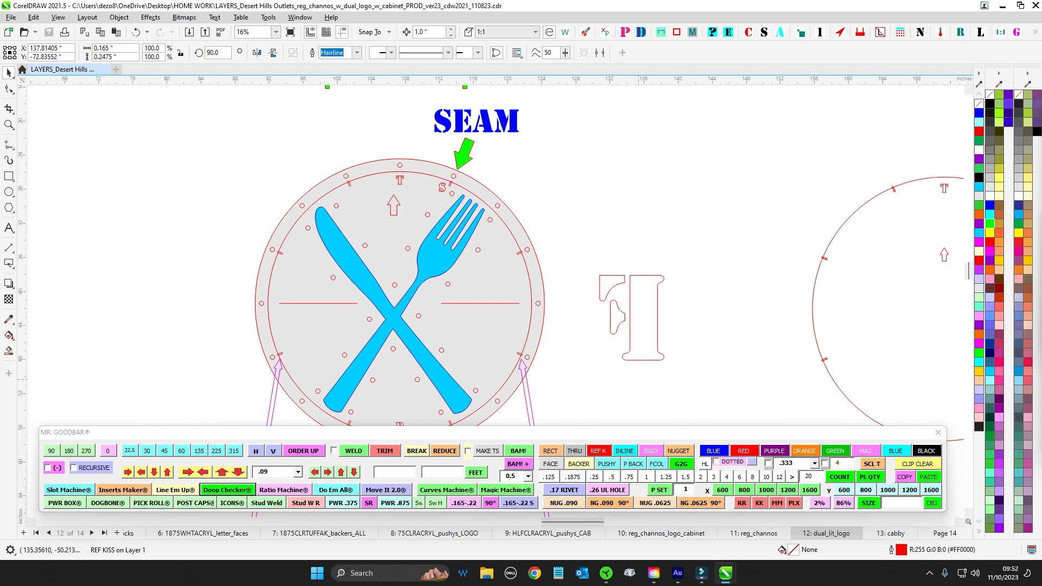
{"action": "scroll", "coordinate": [472, 390], "scroll_direction": "down", "scroll_amount": 2}
{"action": "scroll", "coordinate": [489, 358], "scroll_direction": "up", "scroll_amount": 2}
{"action": "scroll", "coordinate": [513, 346], "scroll_direction": "down", "scroll_amount": 2}
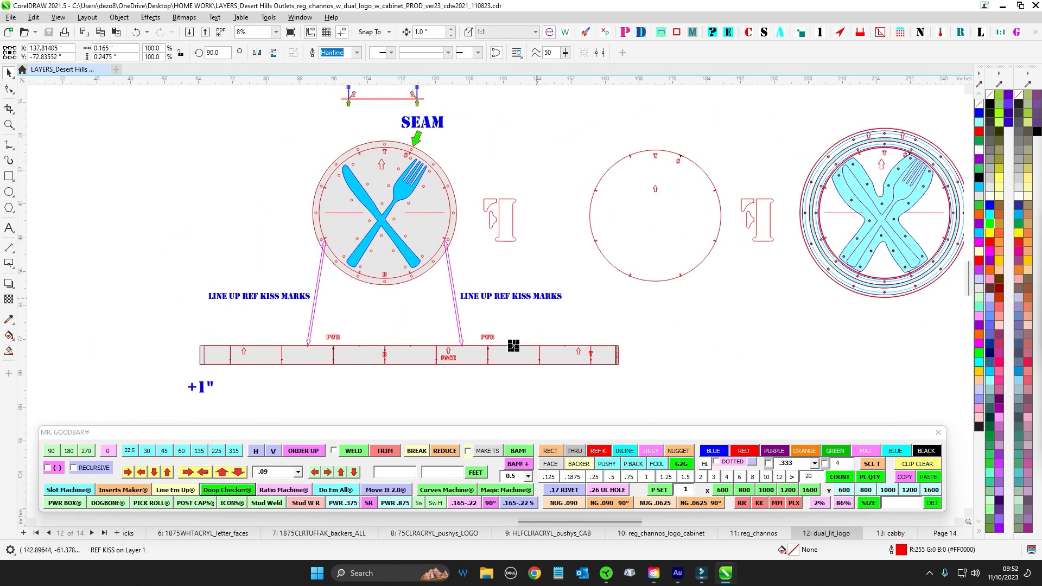
{"action": "scroll", "coordinate": [514, 346], "scroll_direction": "up", "scroll_amount": 2}
- Compare the SEAM backer that carries mounting clips with the SEAM backer that has the blue fork and knife
{"action": "scroll", "coordinate": [513, 346], "scroll_direction": "down", "scroll_amount": 4}
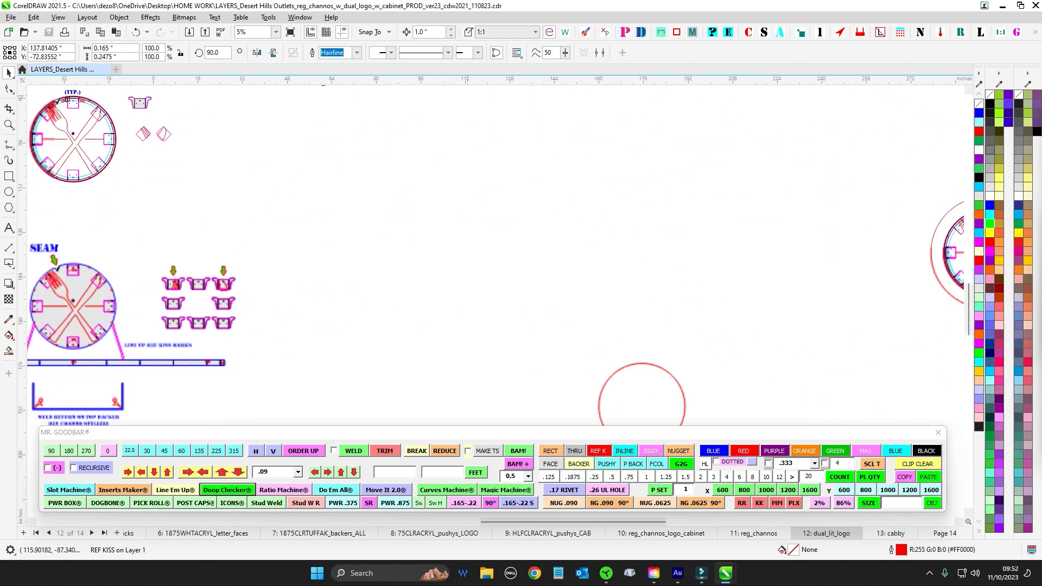
{"action": "scroll", "coordinate": [513, 346], "scroll_direction": "up", "scroll_amount": 4}
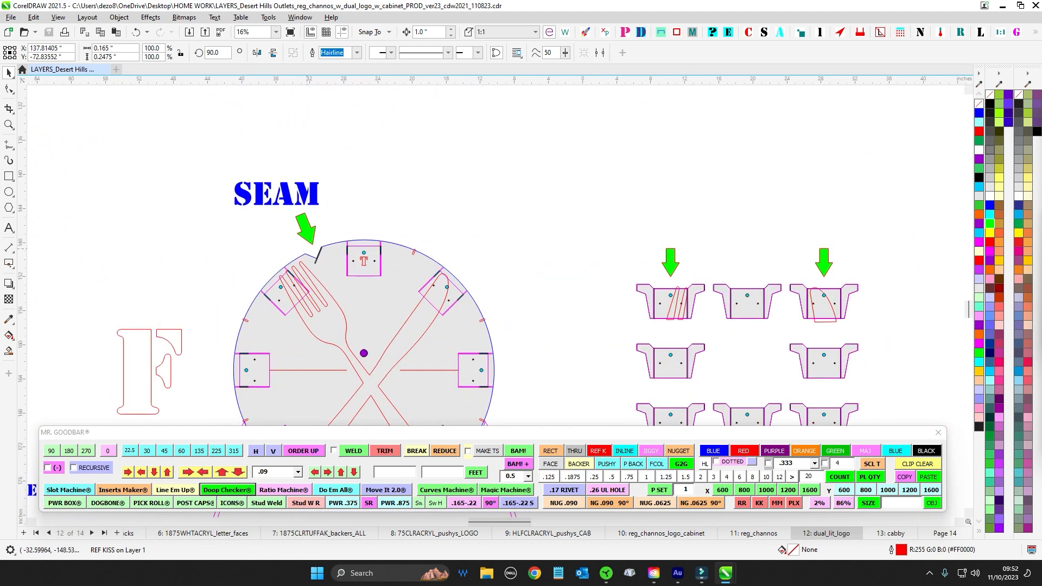
{"action": "scroll", "coordinate": [585, 336], "scroll_direction": "down", "scroll_amount": 3}
{"action": "scroll", "coordinate": [585, 337], "scroll_direction": "up", "scroll_amount": 2}
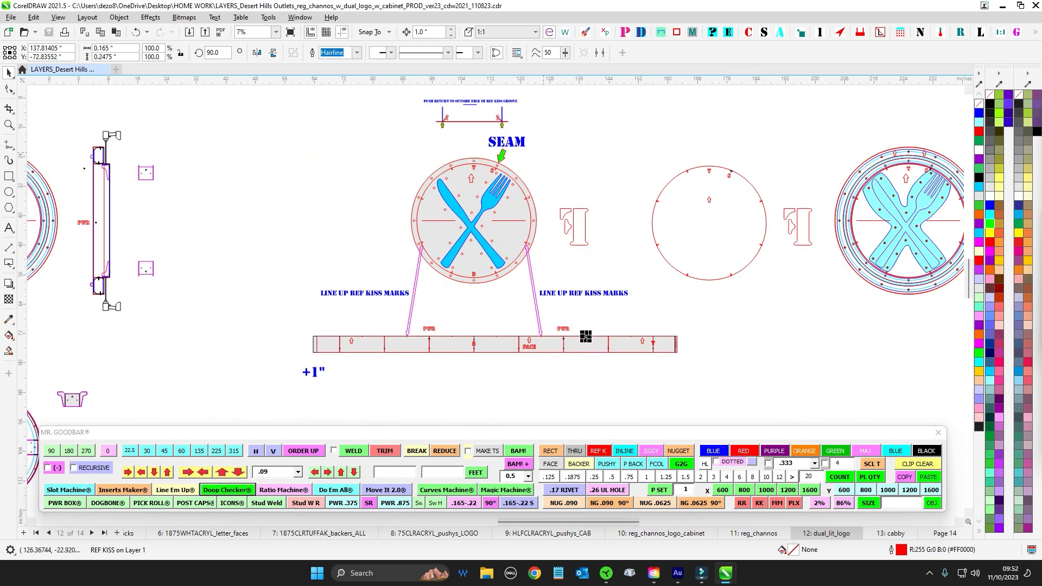
{"action": "scroll", "coordinate": [586, 337], "scroll_direction": "up", "scroll_amount": 1}
{"action": "scroll", "coordinate": [558, 278], "scroll_direction": "down", "scroll_amount": 1}
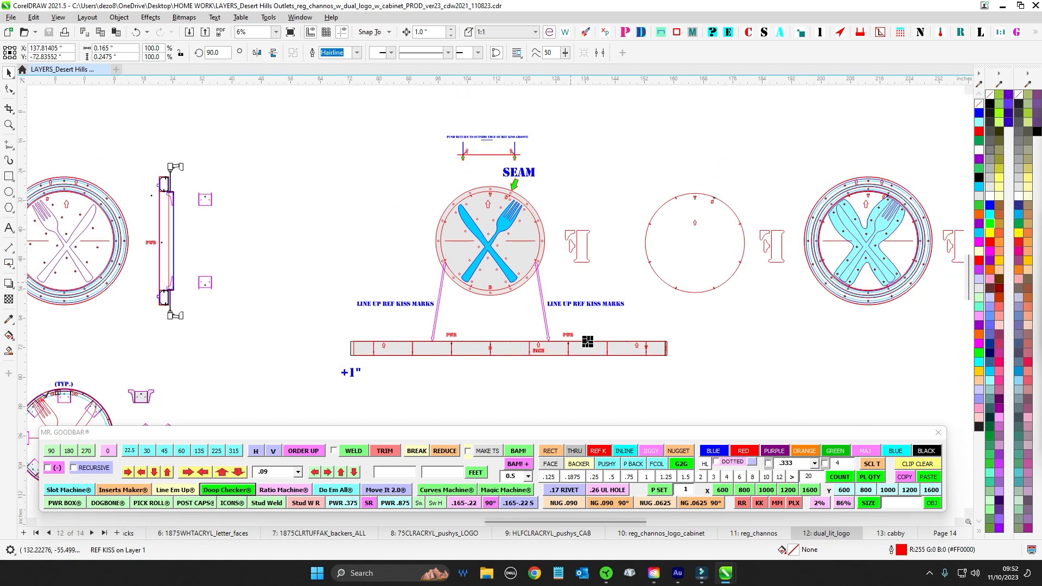
- Select the SHOOT ALL STUD WELDS FIRST and WELD ALL RETURNS AFTER STUD WELDS notes and review the matching notes above the ring parts
{"action": "left_click_drag", "start_coordinate": [558, 277], "coordinate": [553, 446]}
{"action": "left_click_drag", "start_coordinate": [221, 137], "coordinate": [956, 282]}
{"action": "scroll", "coordinate": [489, 249], "scroll_direction": "down", "scroll_amount": 2}
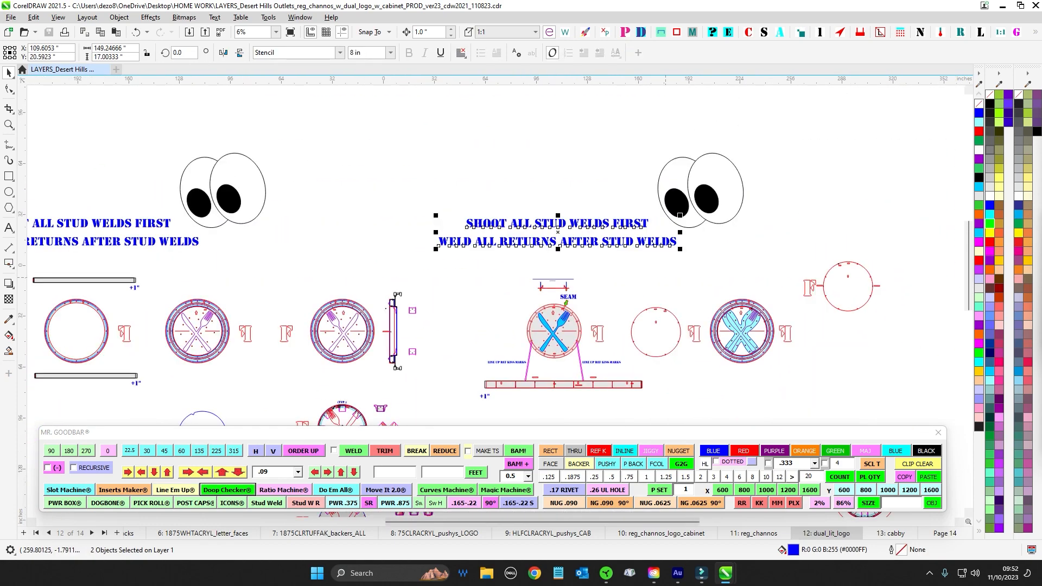
{"action": "scroll", "coordinate": [489, 249], "scroll_direction": "left", "scroll_amount": 5}
{"action": "scroll", "coordinate": [489, 250], "scroll_direction": "up", "scroll_amount": 2}
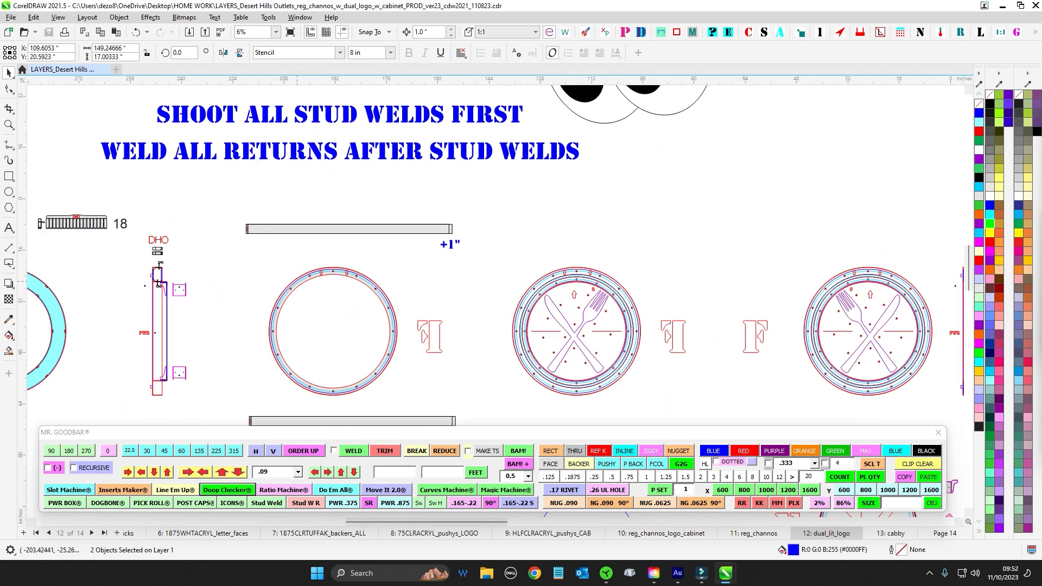
{"action": "scroll", "coordinate": [488, 250], "scroll_direction": "down", "scroll_amount": 2}
{"action": "scroll", "coordinate": [489, 250], "scroll_direction": "right", "scroll_amount": 5}
{"action": "scroll", "coordinate": [488, 250], "scroll_direction": "up", "scroll_amount": 1}
{"action": "scroll", "coordinate": [574, 369], "scroll_direction": "down", "scroll_amount": 1}
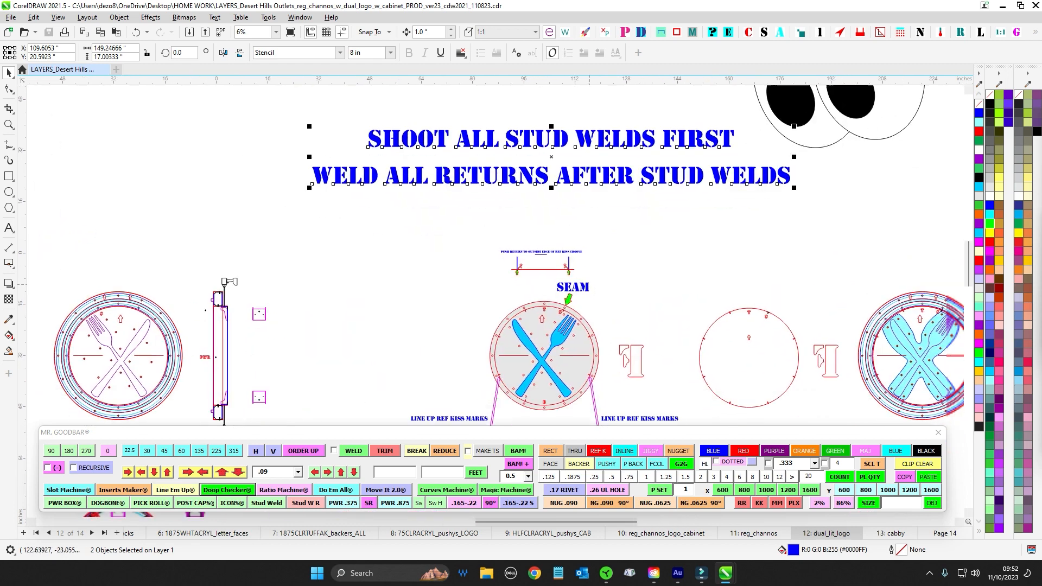
- Compare the SEAM backer and its return-groove detail with the dual-lit fork-and-knife rings and their side section
{"action": "scroll", "coordinate": [573, 369], "scroll_direction": "up", "scroll_amount": 2}
{"action": "scroll", "coordinate": [493, 276], "scroll_direction": "up", "scroll_amount": 2}
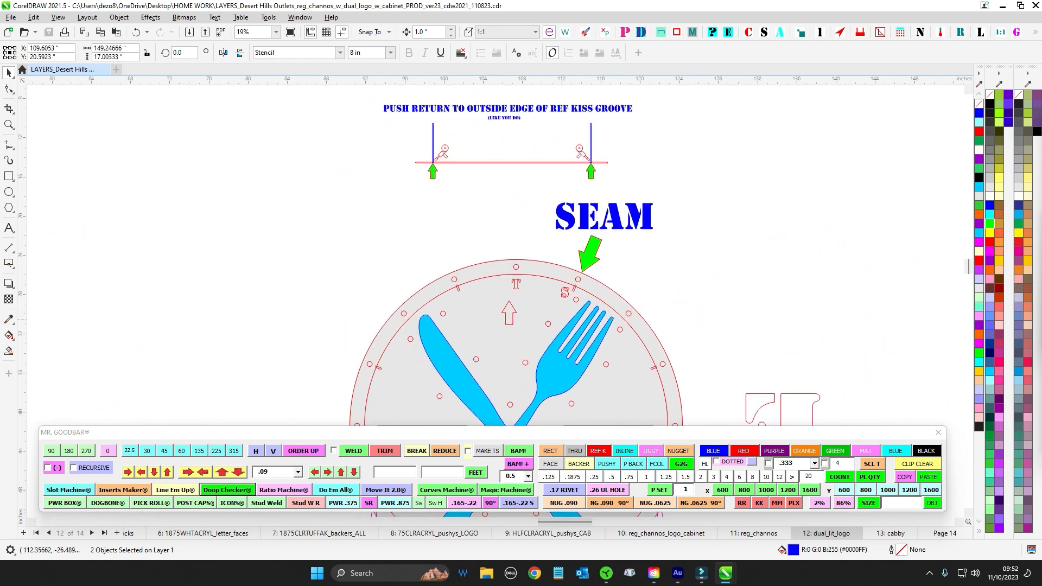
{"action": "scroll", "coordinate": [402, 247], "scroll_direction": "down", "scroll_amount": 2}
{"action": "scroll", "coordinate": [438, 262], "scroll_direction": "down", "scroll_amount": 1}
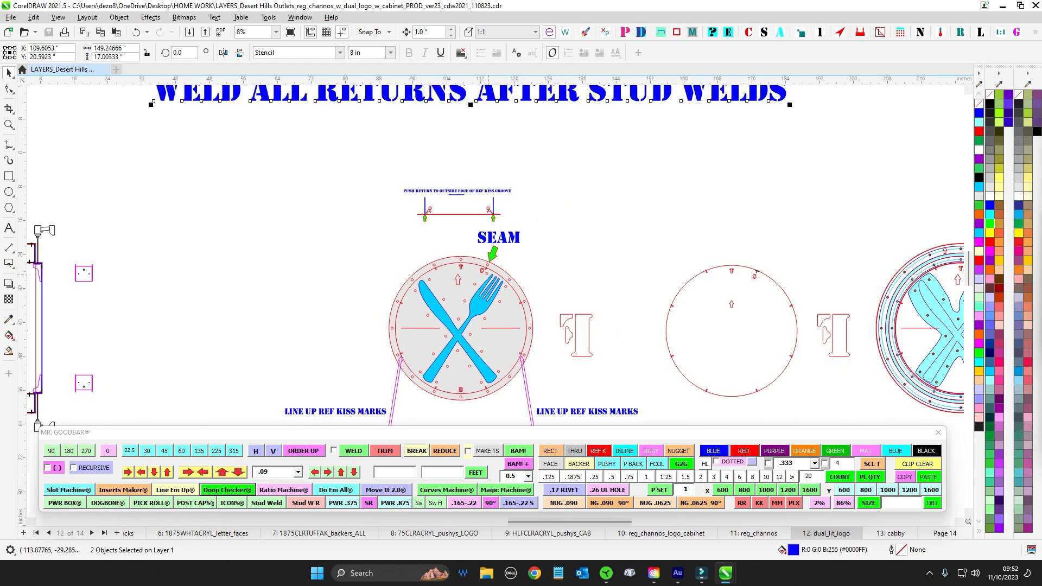
{"action": "scroll", "coordinate": [488, 244], "scroll_direction": "left", "scroll_amount": 6}
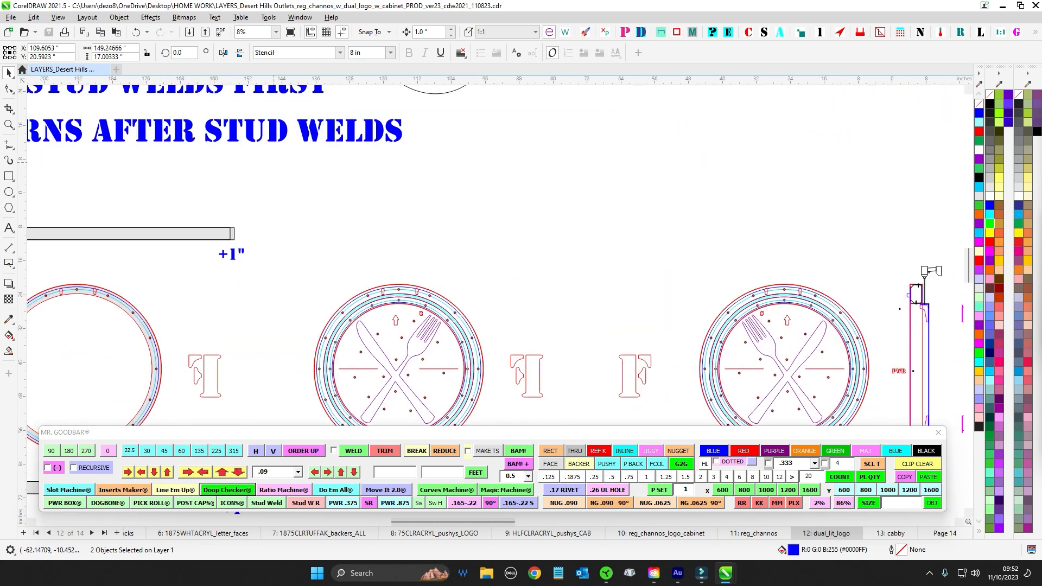
{"action": "scroll", "coordinate": [488, 244], "scroll_direction": "right", "scroll_amount": 8}
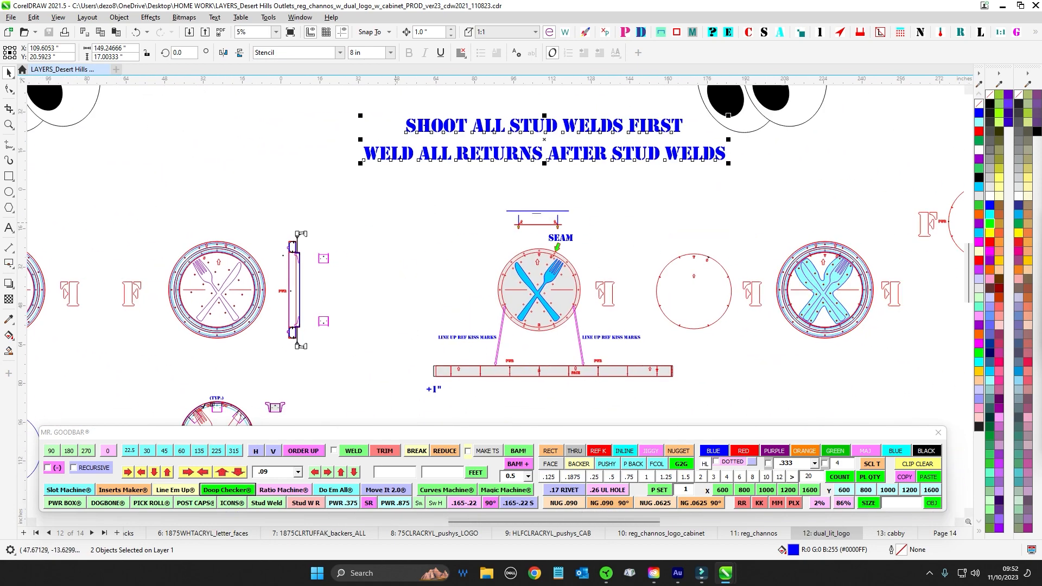
- Deselect the weld notes and review the SEAM backer alongside its return strip and neighbouring logo parts
{"action": "key", "text": "Escape"}
{"action": "scroll", "coordinate": [577, 255], "scroll_direction": "up", "scroll_amount": 4}
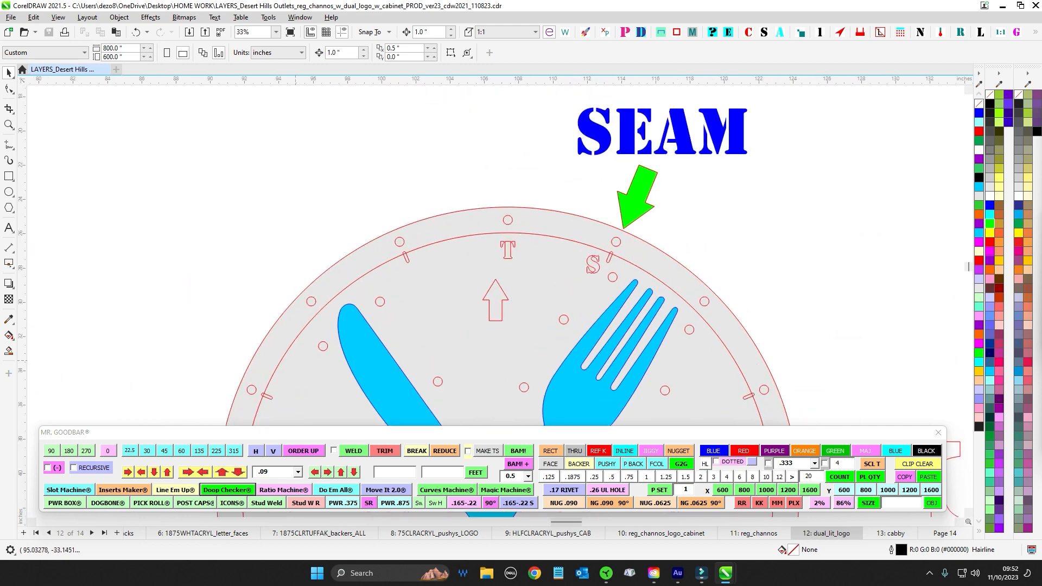
{"action": "scroll", "coordinate": [483, 255], "scroll_direction": "down", "scroll_amount": 5}
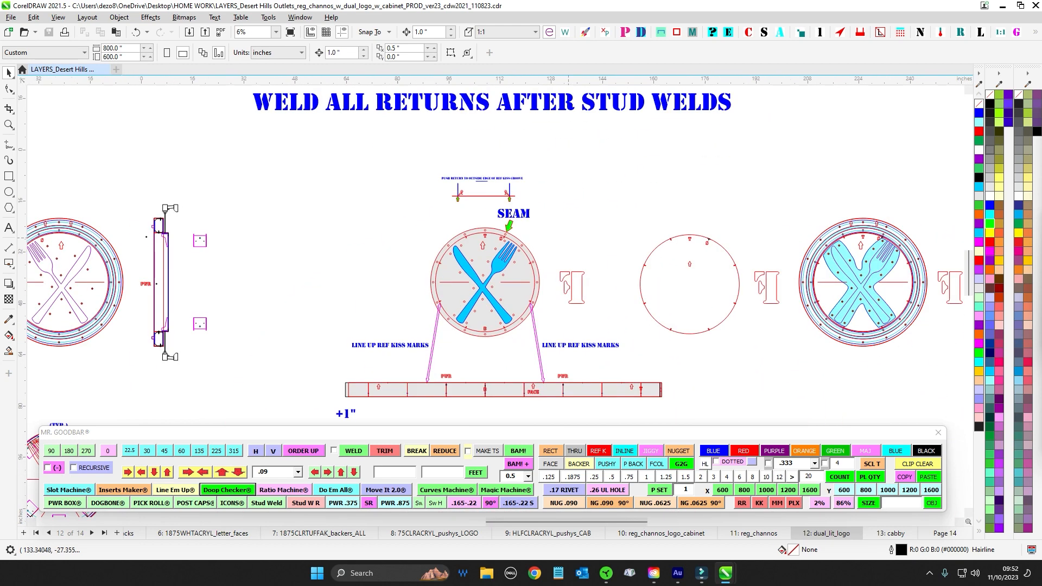
{"action": "scroll", "coordinate": [526, 304], "scroll_direction": "left", "scroll_amount": 1}
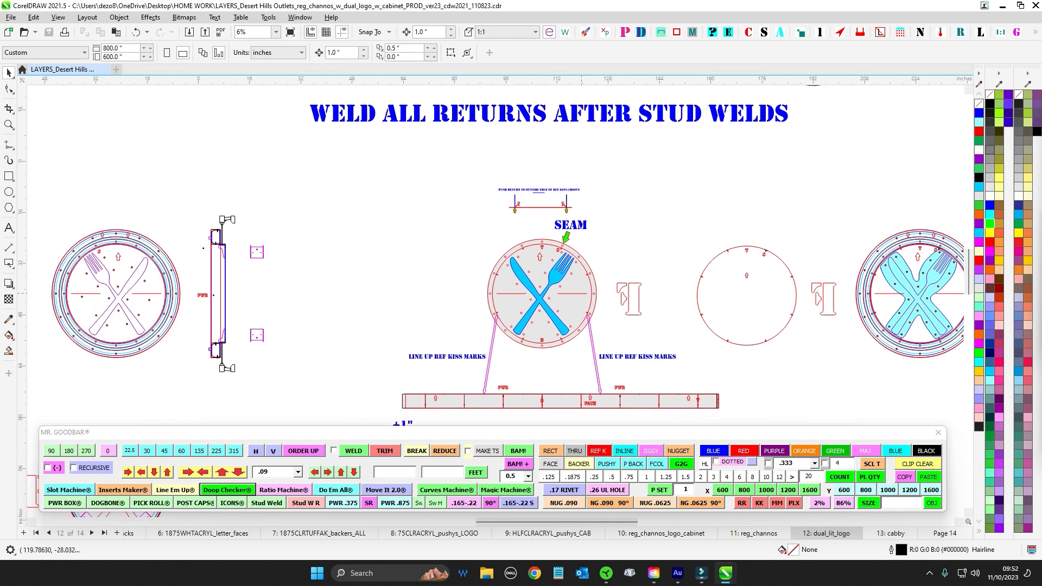
{"action": "scroll", "coordinate": [494, 255], "scroll_direction": "up", "scroll_amount": 2}
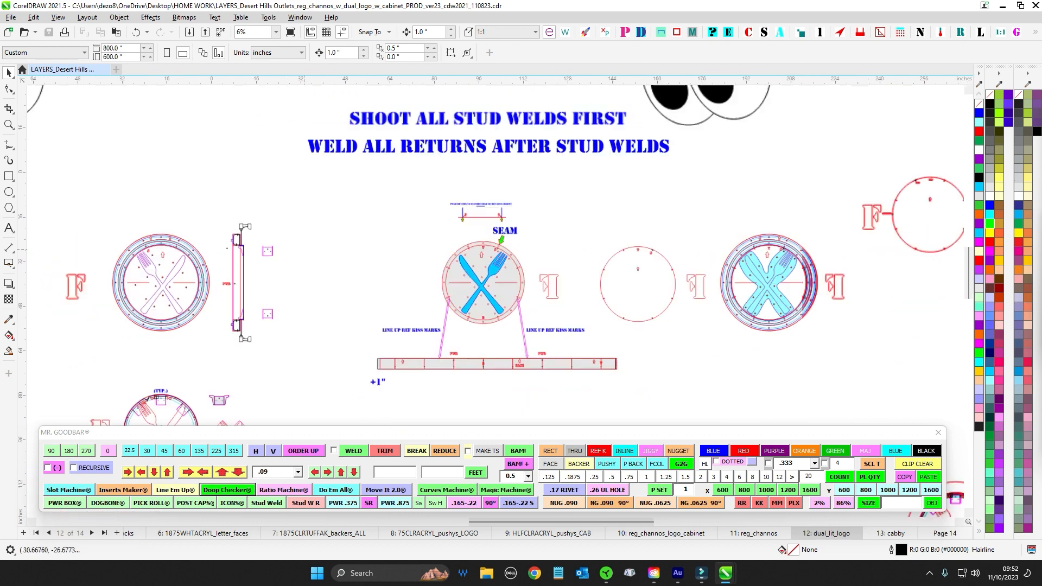
- Select the +1" return strip above the open ring backer and review it beside the ring
{"action": "scroll", "coordinate": [494, 256], "scroll_direction": "left", "scroll_amount": 5}
{"action": "scroll", "coordinate": [494, 255], "scroll_direction": "up", "scroll_amount": 1}
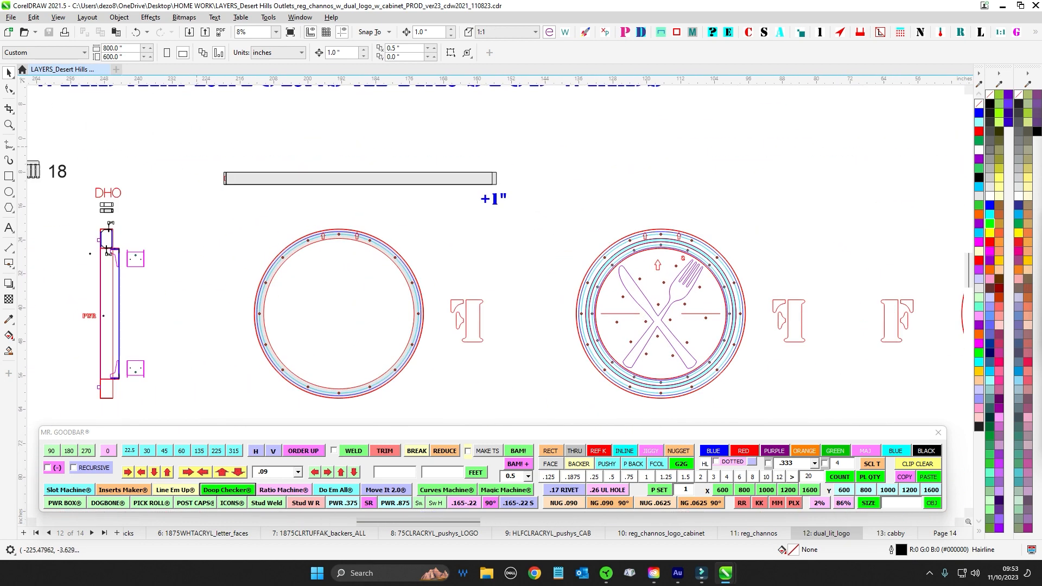
{"action": "left_click_drag", "start_coordinate": [500, 168], "coordinate": [222, 188]}
{"action": "scroll", "coordinate": [386, 176], "scroll_direction": "down", "scroll_amount": 2}
{"action": "scroll", "coordinate": [386, 176], "scroll_direction": "up", "scroll_amount": 3}
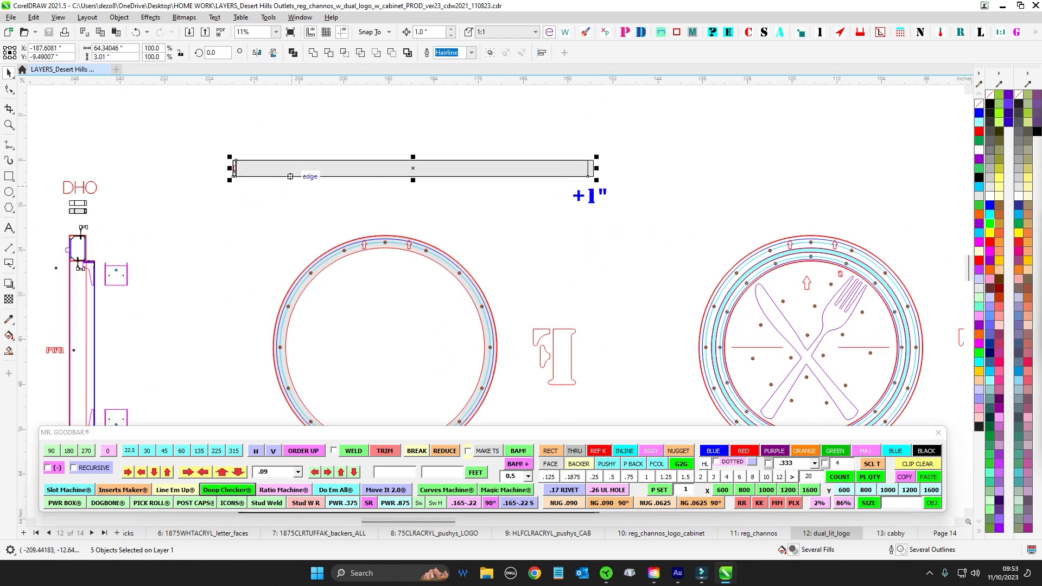
{"action": "scroll", "coordinate": [234, 168], "scroll_direction": "up", "scroll_amount": 1}
{"action": "scroll", "coordinate": [235, 169], "scroll_direction": "down", "scroll_amount": 2}
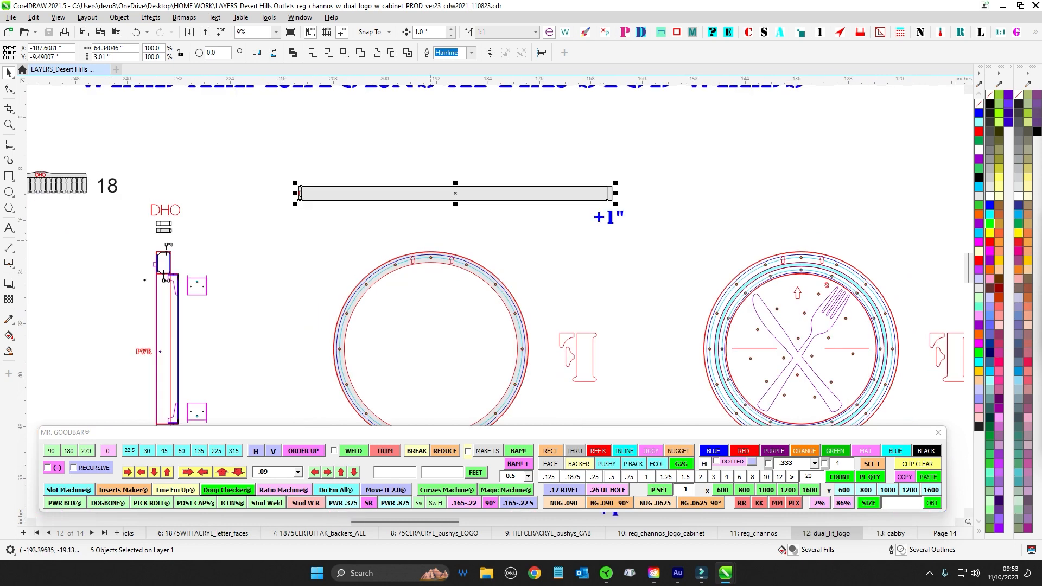
- Examine the open ring backer's studs and arrows, and compare it with its two +1" return strips and neighbouring logo parts
{"action": "scroll", "coordinate": [489, 220], "scroll_direction": "up", "scroll_amount": 5}
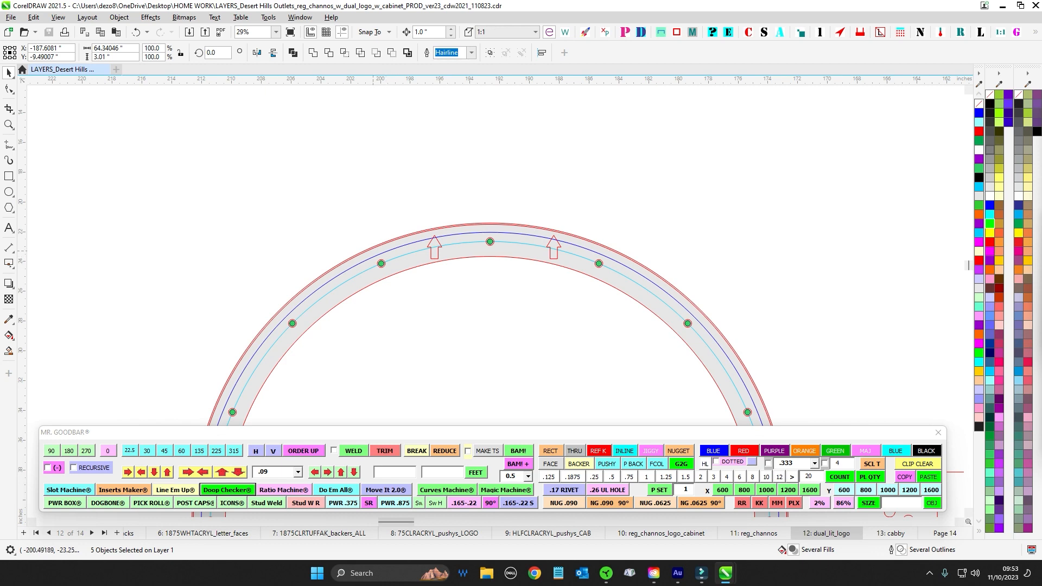
{"action": "scroll", "coordinate": [372, 183], "scroll_direction": "down", "scroll_amount": 6}
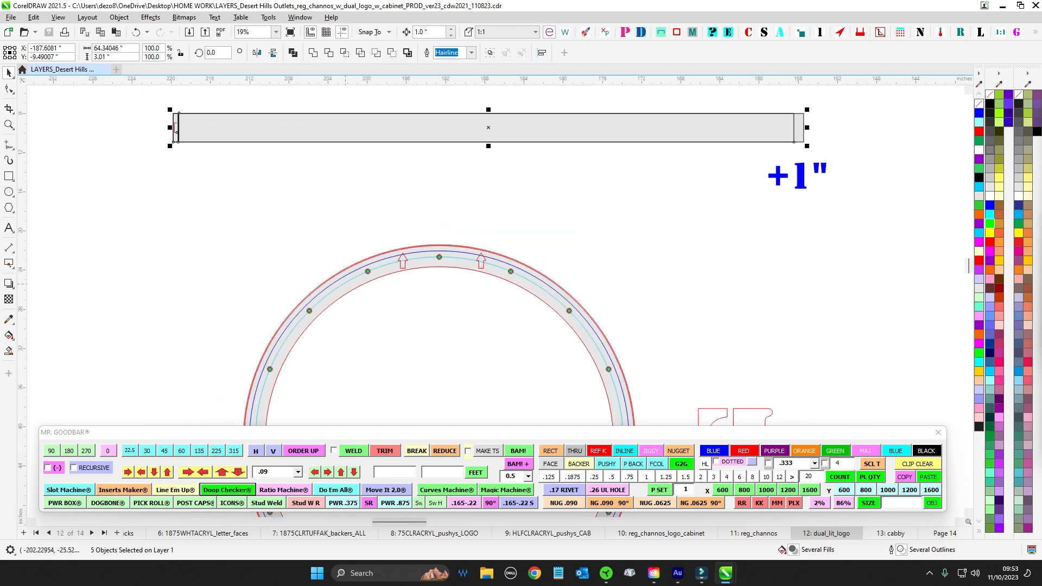
{"action": "scroll", "coordinate": [376, 192], "scroll_direction": "up", "scroll_amount": 1}
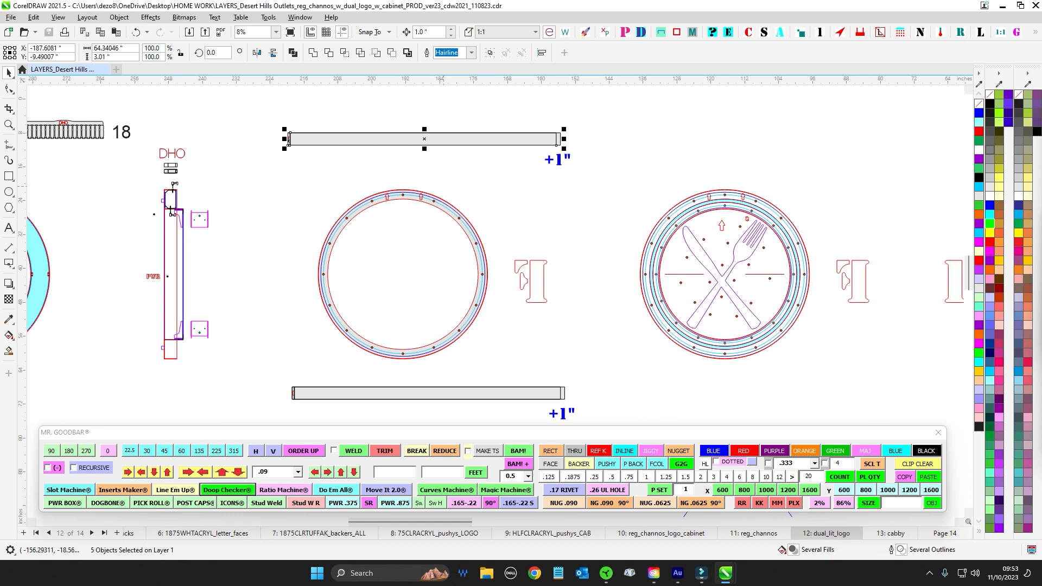
{"action": "scroll", "coordinate": [491, 300], "scroll_direction": "up", "scroll_amount": 1}
{"action": "scroll", "coordinate": [473, 216], "scroll_direction": "up", "scroll_amount": 1}
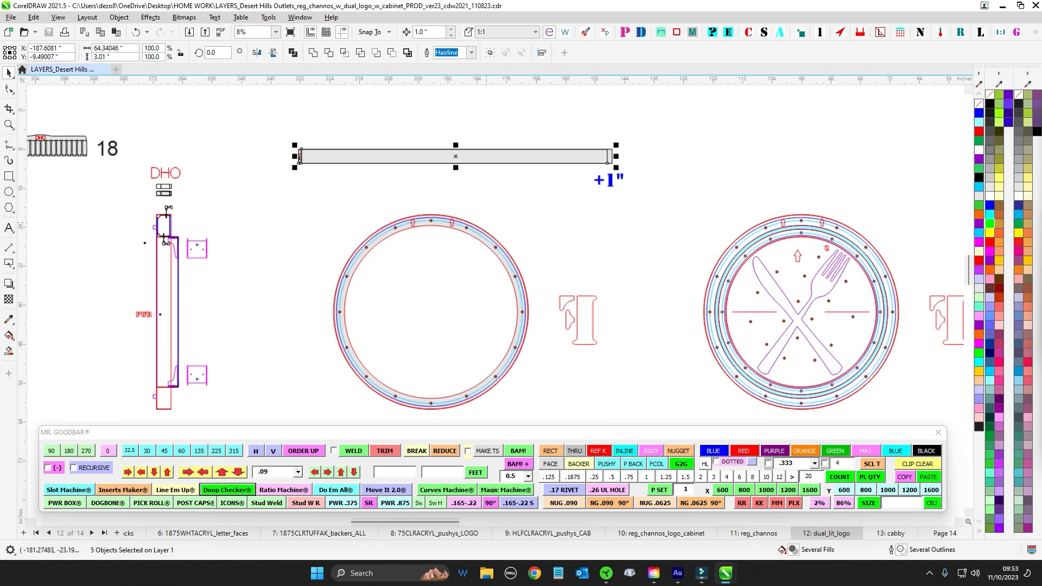
{"action": "scroll", "coordinate": [515, 204], "scroll_direction": "down", "scroll_amount": 3}
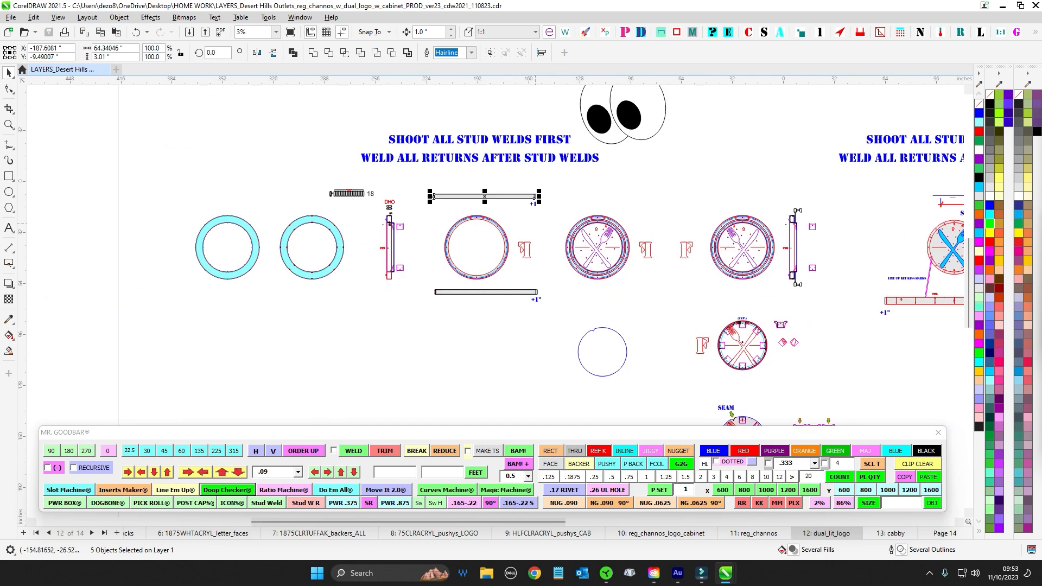
{"action": "scroll", "coordinate": [516, 204], "scroll_direction": "down", "scroll_amount": 2}
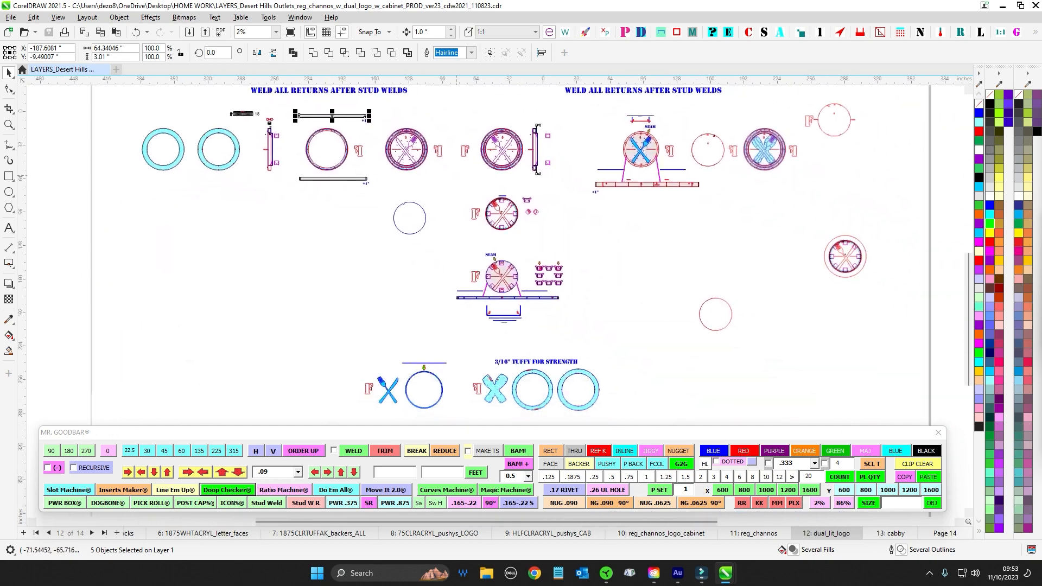
- Select the blue inline circle on the dual-lit fork-and-knife ring beside the side section and review it
{"action": "scroll", "coordinate": [496, 125], "scroll_direction": "up", "scroll_amount": 7}
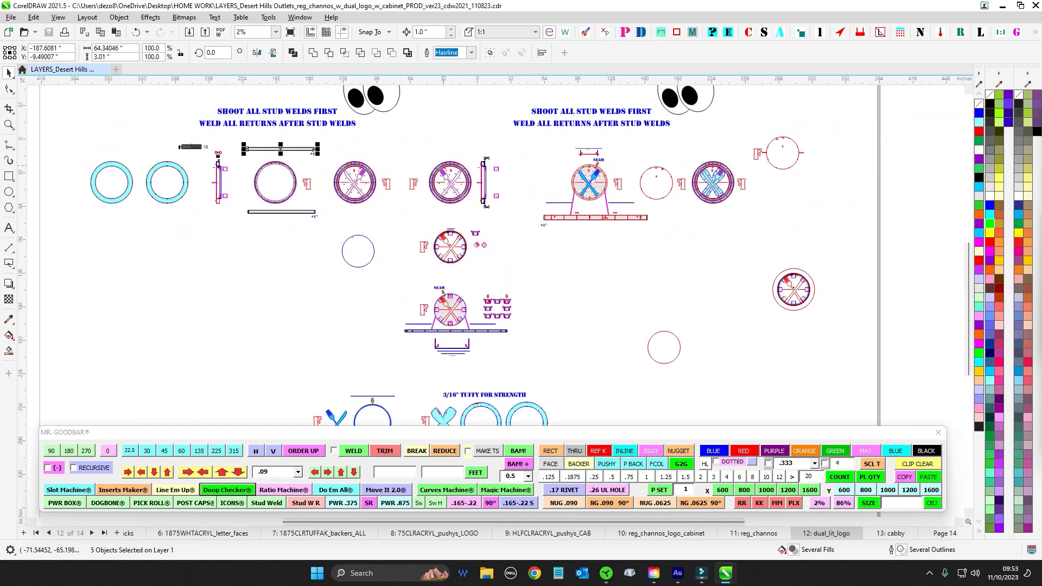
{"action": "left_click", "coordinate": [496, 155]}
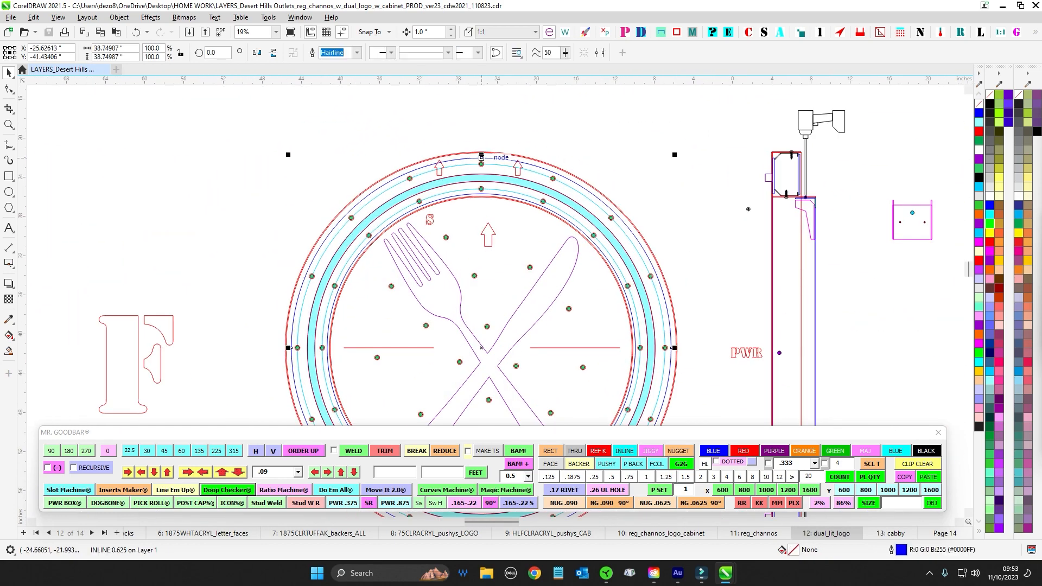
{"action": "scroll", "coordinate": [483, 190], "scroll_direction": "up", "scroll_amount": 2}
{"action": "scroll", "coordinate": [496, 192], "scroll_direction": "down", "scroll_amount": 3}
{"action": "scroll", "coordinate": [497, 194], "scroll_direction": "down", "scroll_amount": 3}
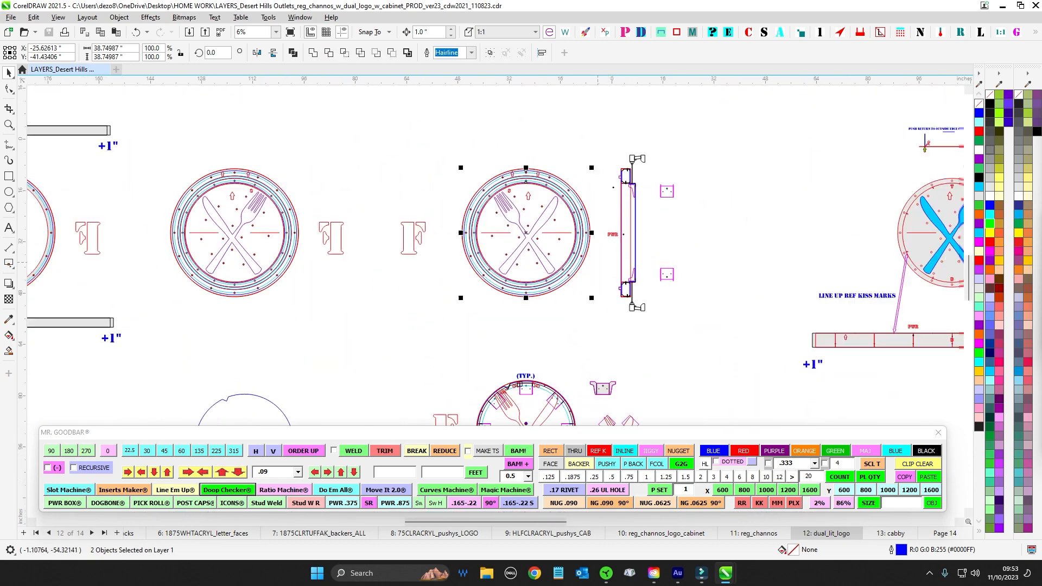
- Review the 3/16" TUFFY FOR STRENGTH parts and compare them with the dual-lit logo assemblies
{"action": "scroll", "coordinate": [497, 194], "scroll_direction": "down", "scroll_amount": 10}
{"action": "scroll", "coordinate": [567, 290], "scroll_direction": "down", "scroll_amount": 3}
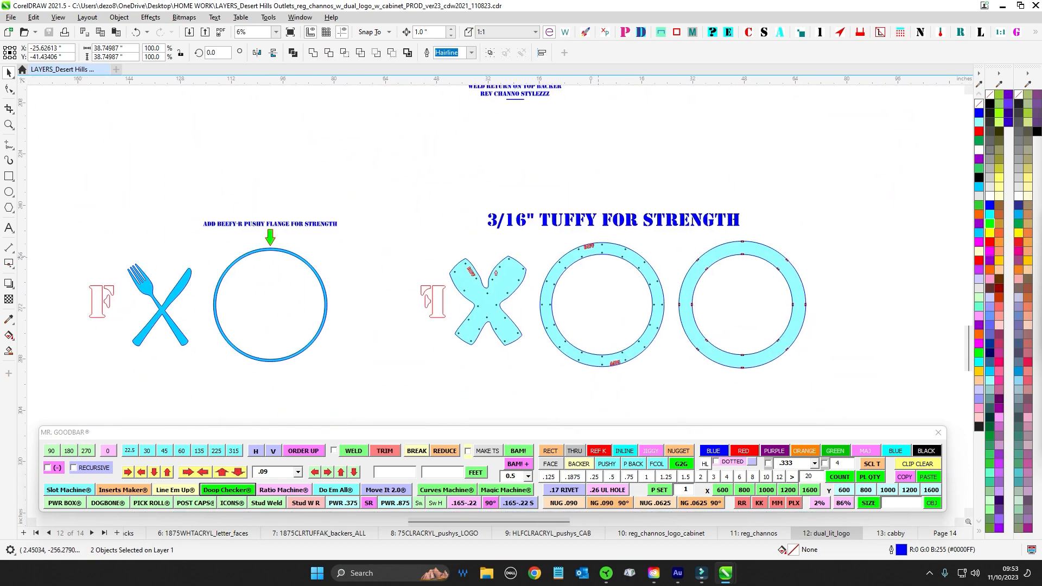
{"action": "scroll", "coordinate": [601, 245], "scroll_direction": "up", "scroll_amount": 1}
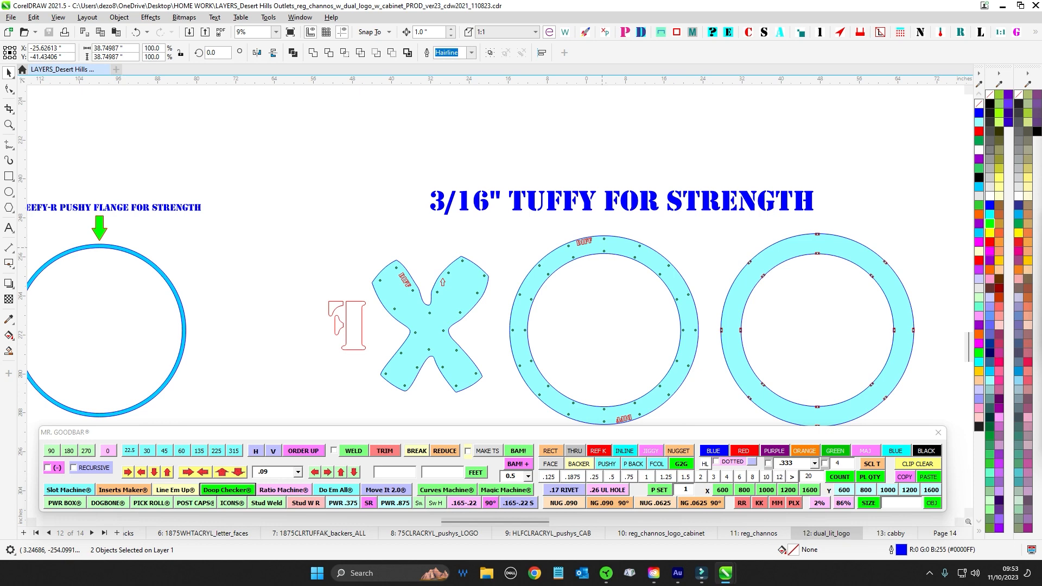
{"action": "scroll", "coordinate": [489, 149], "scroll_direction": "down", "scroll_amount": 3}
{"action": "scroll", "coordinate": [489, 148], "scroll_direction": "up", "scroll_amount": 10}
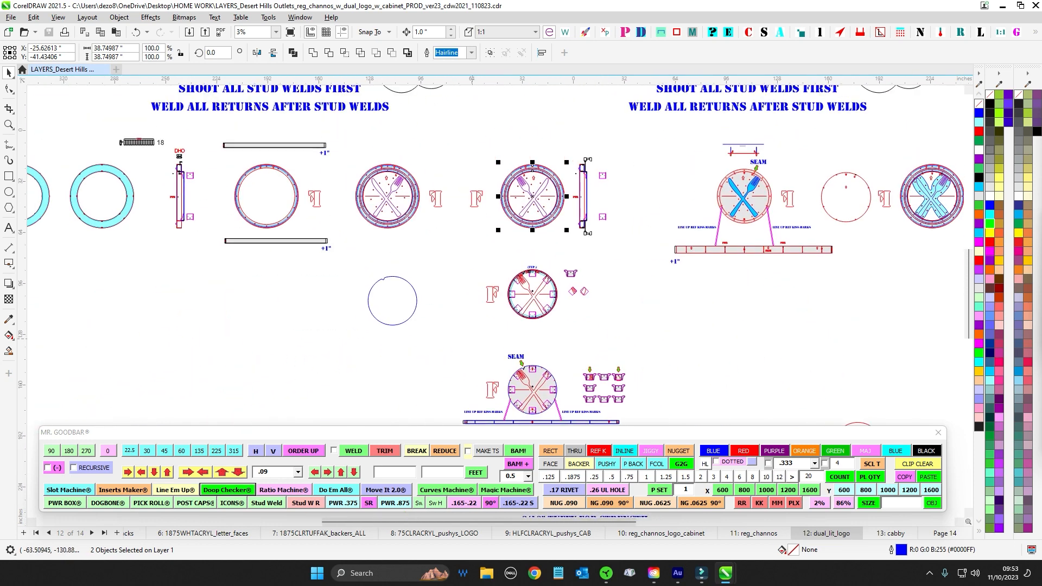
{"action": "scroll", "coordinate": [468, 335], "scroll_direction": "down", "scroll_amount": 3}
{"action": "scroll", "coordinate": [481, 319], "scroll_direction": "up", "scroll_amount": 1}
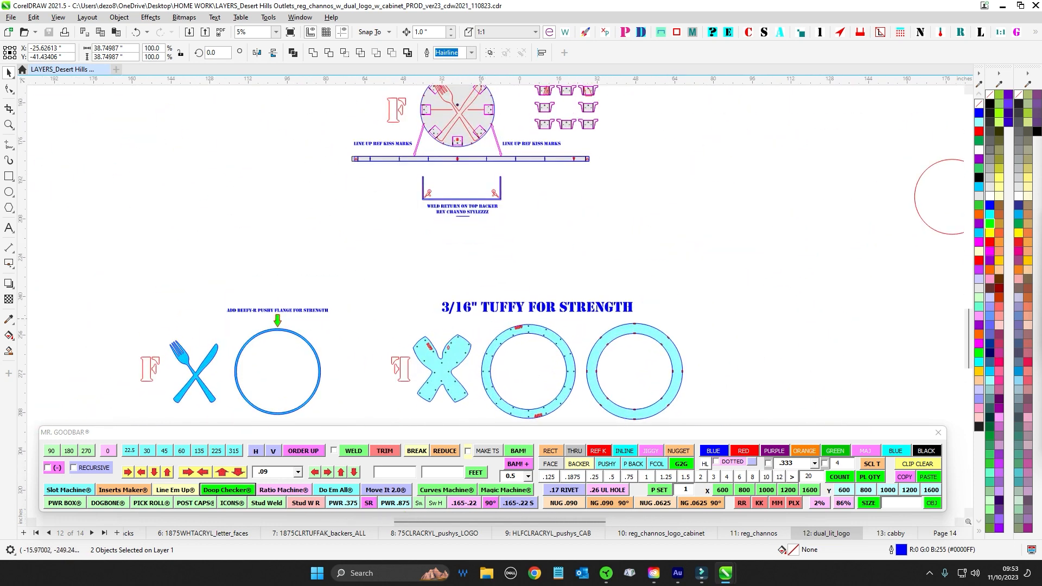
- Select the TUFFY-marked ring under the 3/16" TUFFY FOR STRENGTH note and review it
{"action": "left_click_drag", "start_coordinate": [581, 422], "coordinate": [579, 422]}
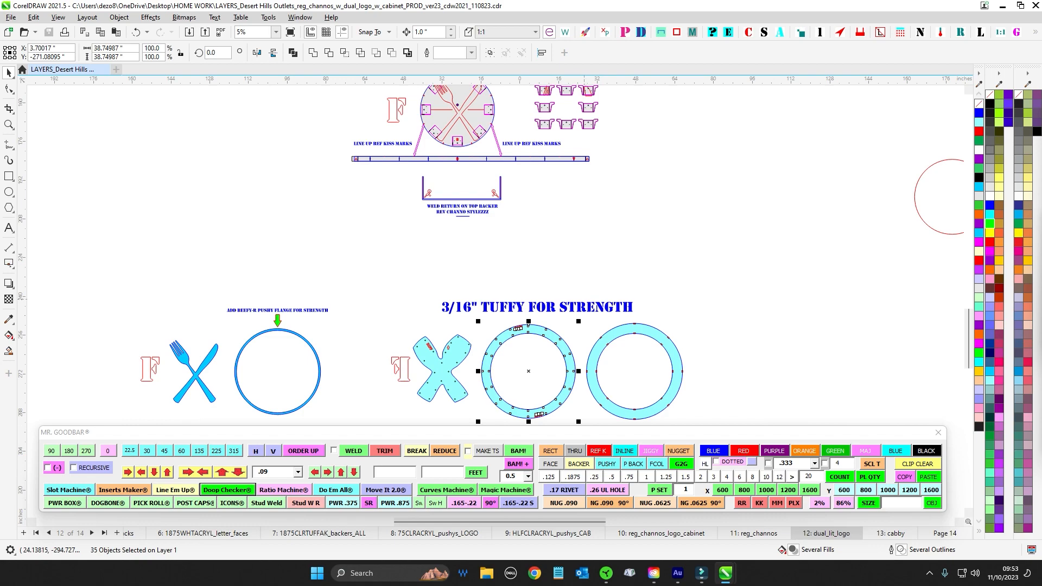
{"action": "scroll", "coordinate": [536, 284], "scroll_direction": "down", "scroll_amount": 2}
{"action": "scroll", "coordinate": [535, 284], "scroll_direction": "up", "scroll_amount": 3}
{"action": "scroll", "coordinate": [535, 284], "scroll_direction": "down", "scroll_amount": 3}
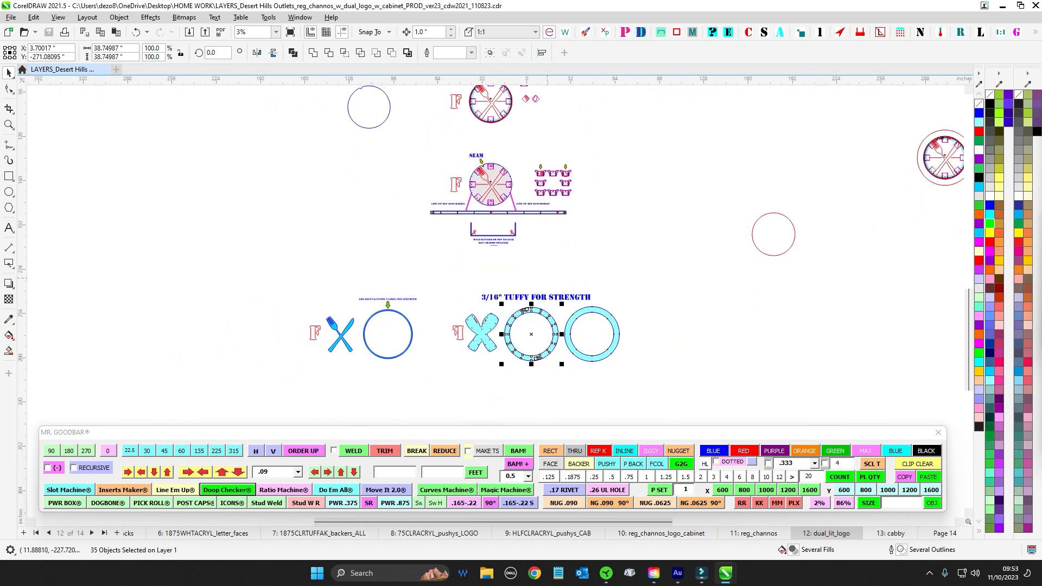
- Examine the layered rings of the fork-and-knife logo alongside its side section and the adjacent ring parts
{"action": "scroll", "coordinate": [541, 274], "scroll_direction": "up", "scroll_amount": 4}
{"action": "scroll", "coordinate": [541, 274], "scroll_direction": "up", "scroll_amount": 3}
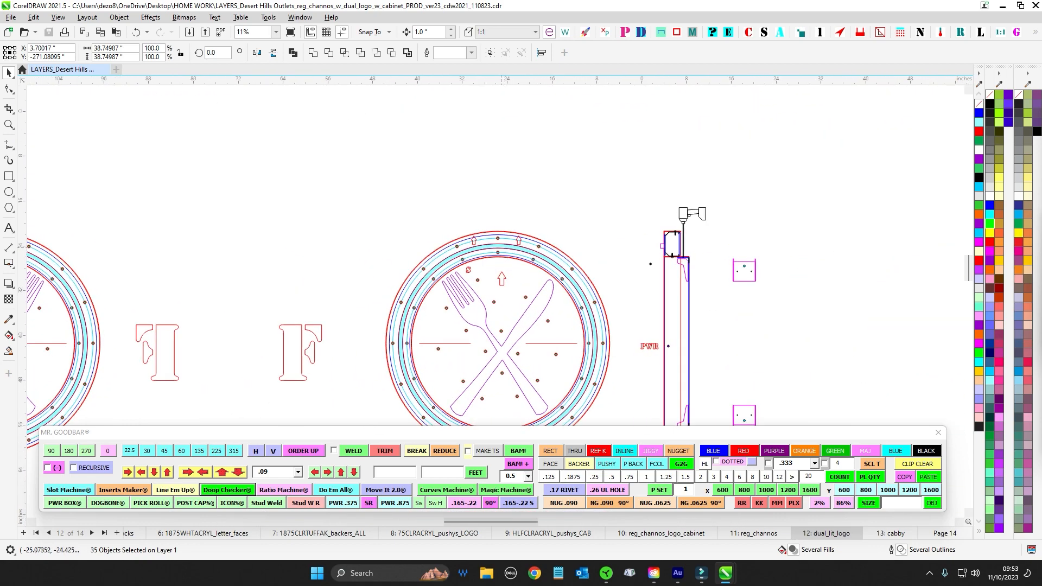
{"action": "scroll", "coordinate": [504, 249], "scroll_direction": "up", "scroll_amount": 1}
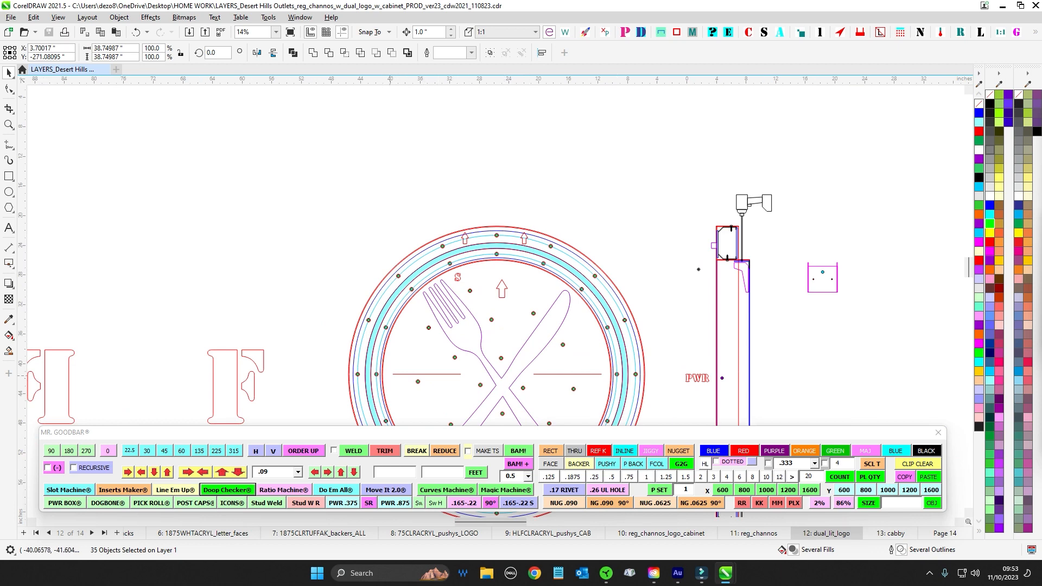
{"action": "scroll", "coordinate": [505, 250], "scroll_direction": "down", "scroll_amount": 3}
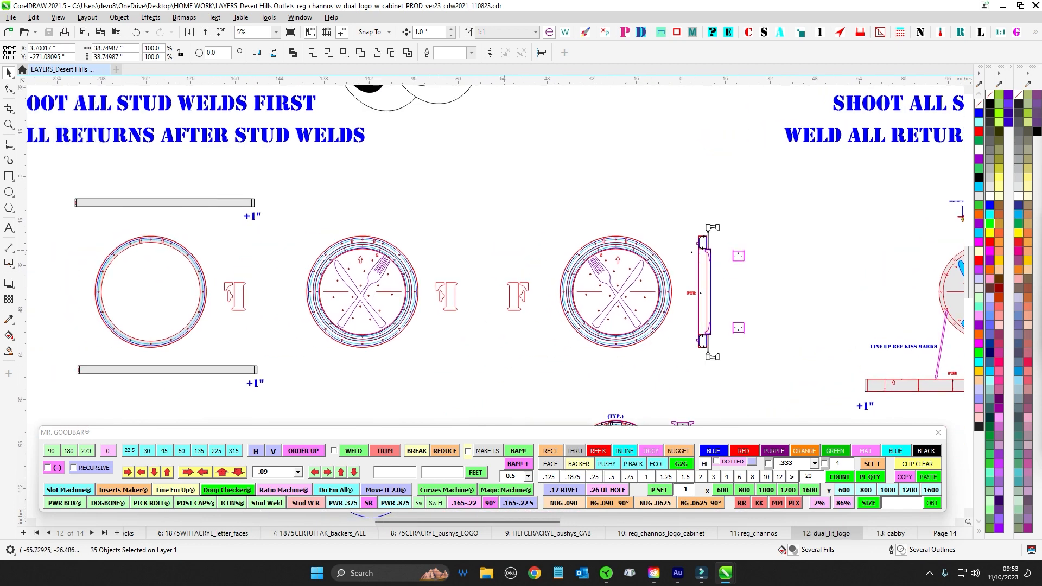
{"action": "scroll", "coordinate": [494, 249], "scroll_direction": "down", "scroll_amount": 1}
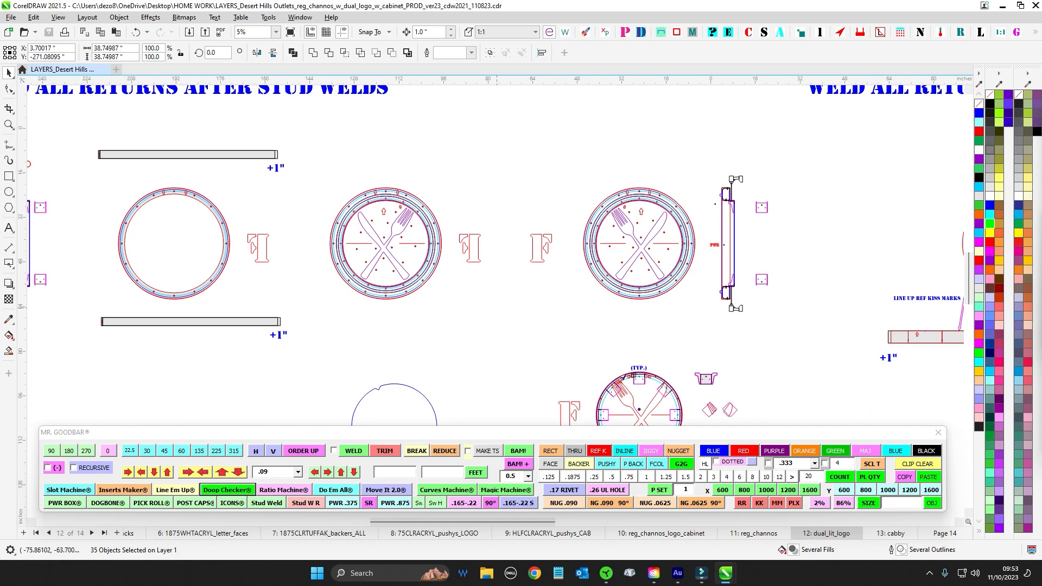
- Select the clip strip detail marked 18 and review it with the cyan rings and the DHO side section
{"action": "scroll", "coordinate": [135, 228], "scroll_direction": "up", "scroll_amount": 4}
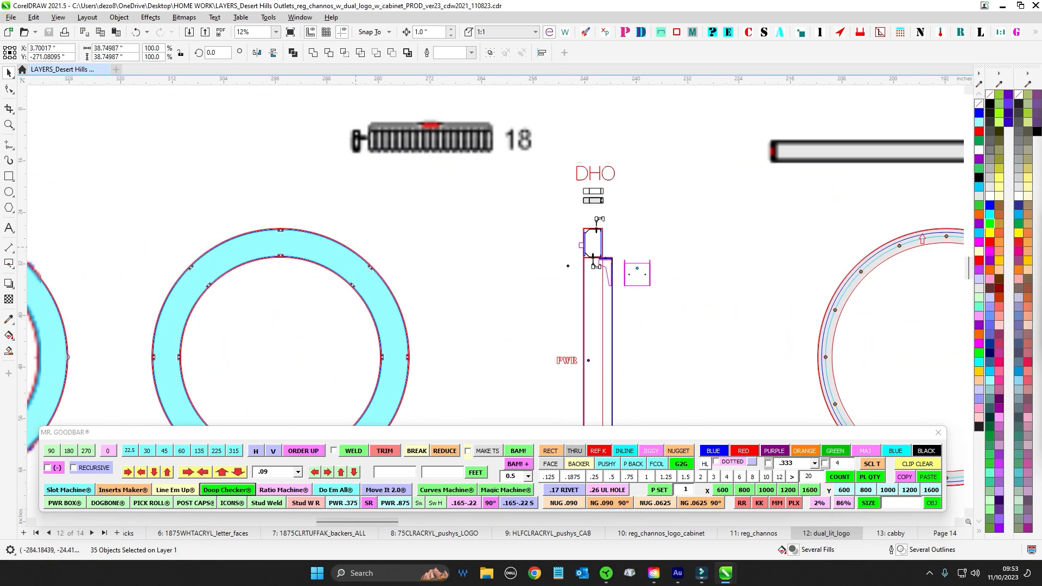
{"action": "scroll", "coordinate": [479, 216], "scroll_direction": "up", "scroll_amount": 2}
{"action": "left_click_drag", "start_coordinate": [478, 216], "coordinate": [583, 109]}
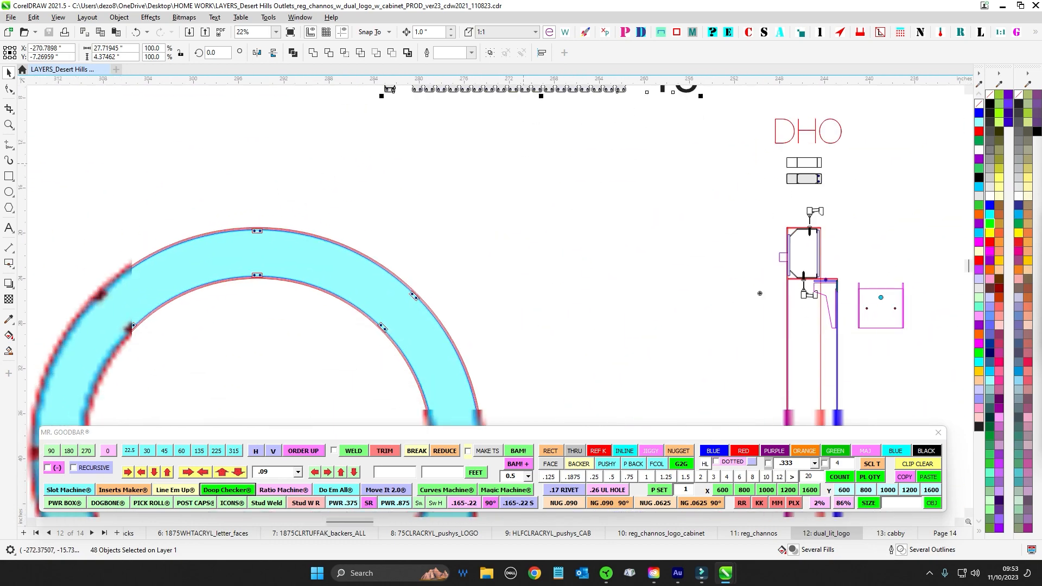
{"action": "scroll", "coordinate": [532, 174], "scroll_direction": "down", "scroll_amount": 2}
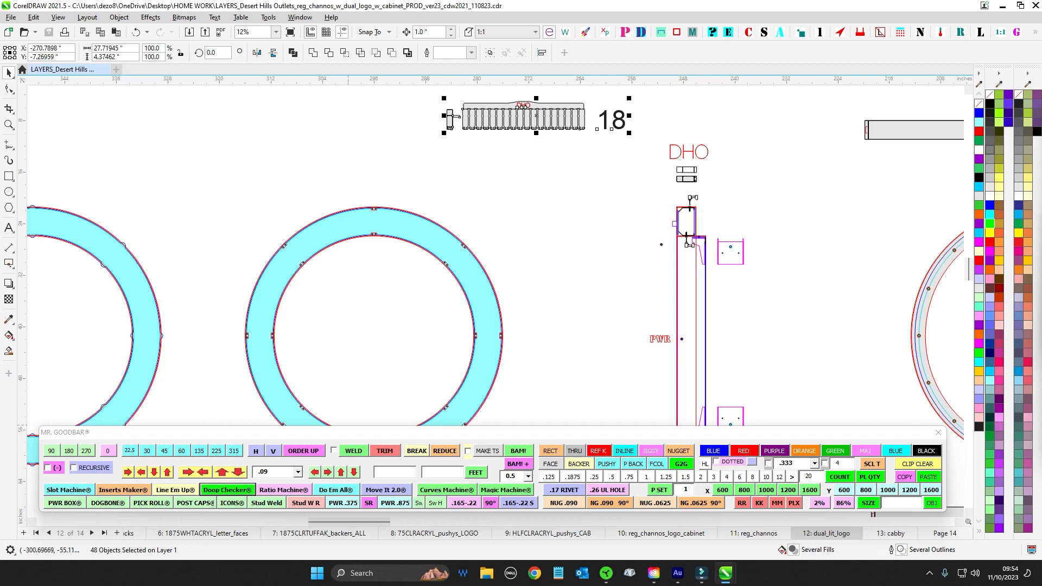
{"action": "scroll", "coordinate": [449, 246], "scroll_direction": "down", "scroll_amount": 1}
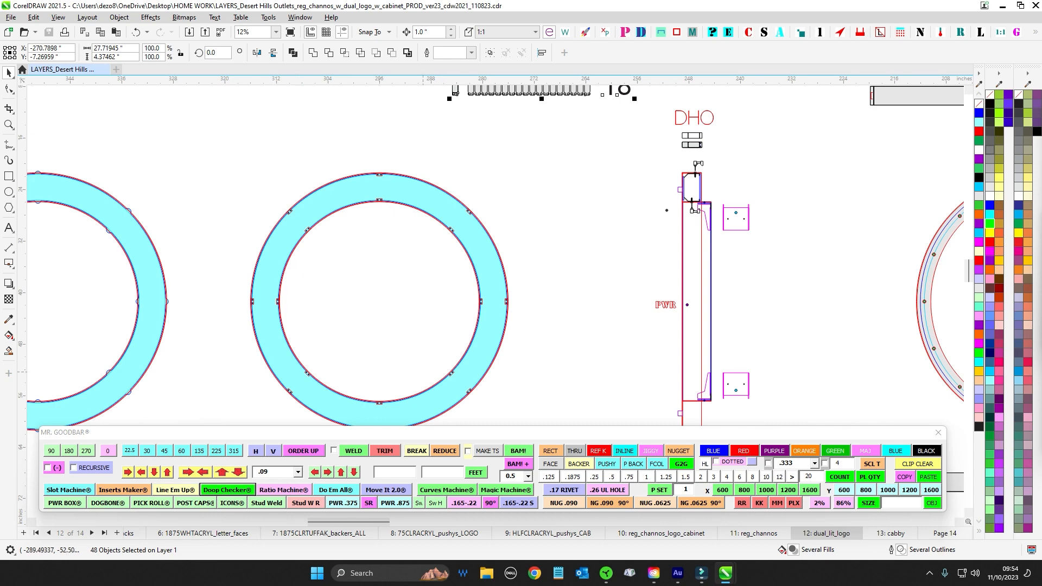
- Clear the selection and inspect the DHO side section's screw joints and the small purple square on its back
{"action": "scroll", "coordinate": [666, 210], "scroll_direction": "up", "scroll_amount": 5}
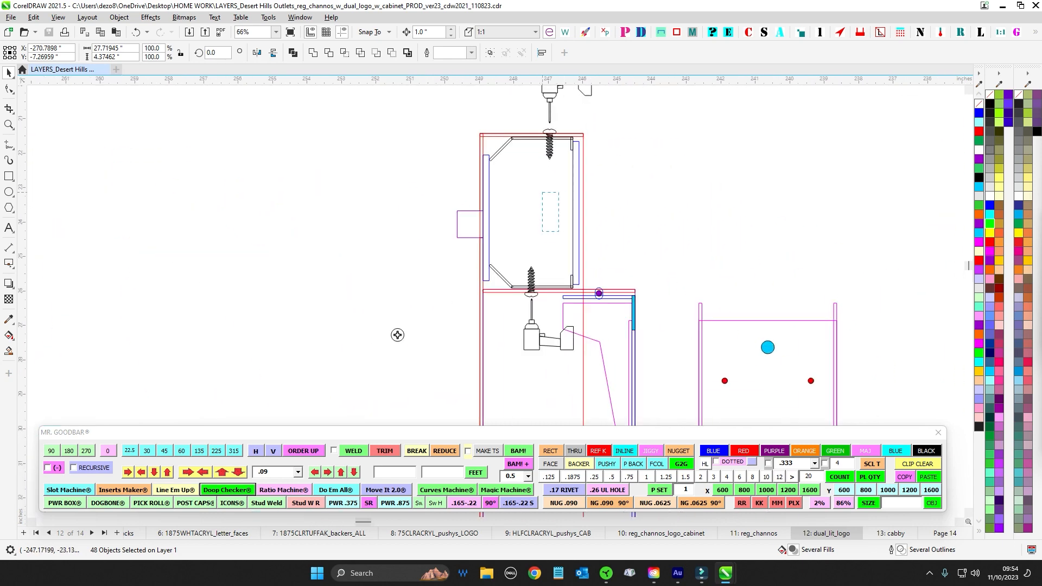
{"action": "key", "text": "Escape"}
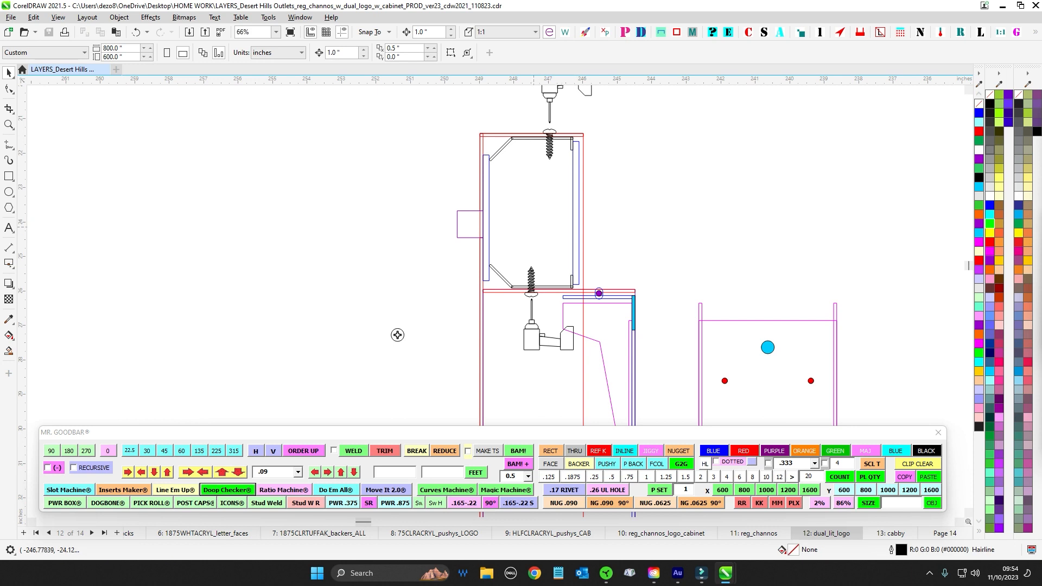
{"action": "key", "text": "Tab"}
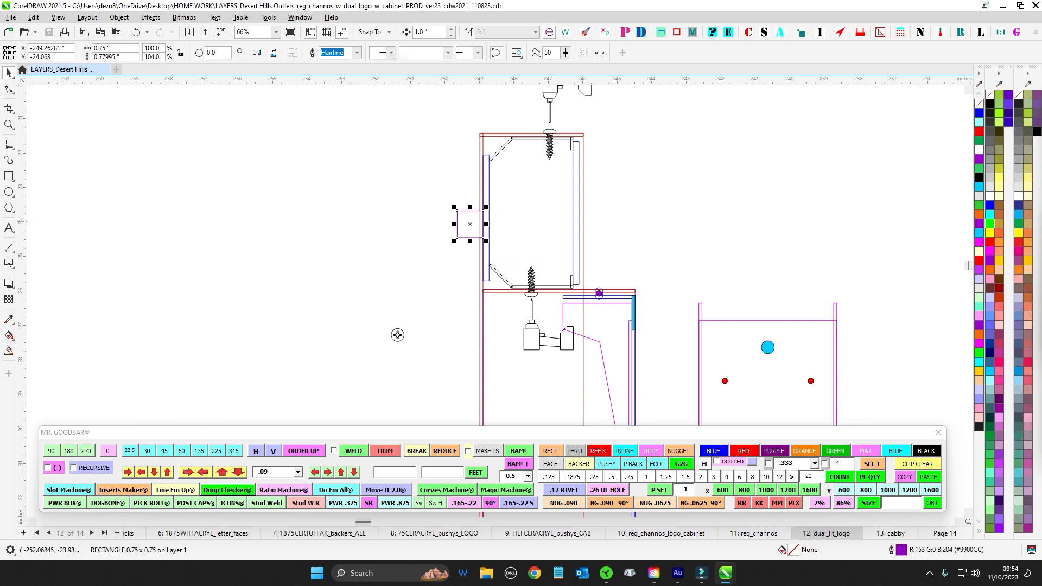
{"action": "key", "text": "Escape"}
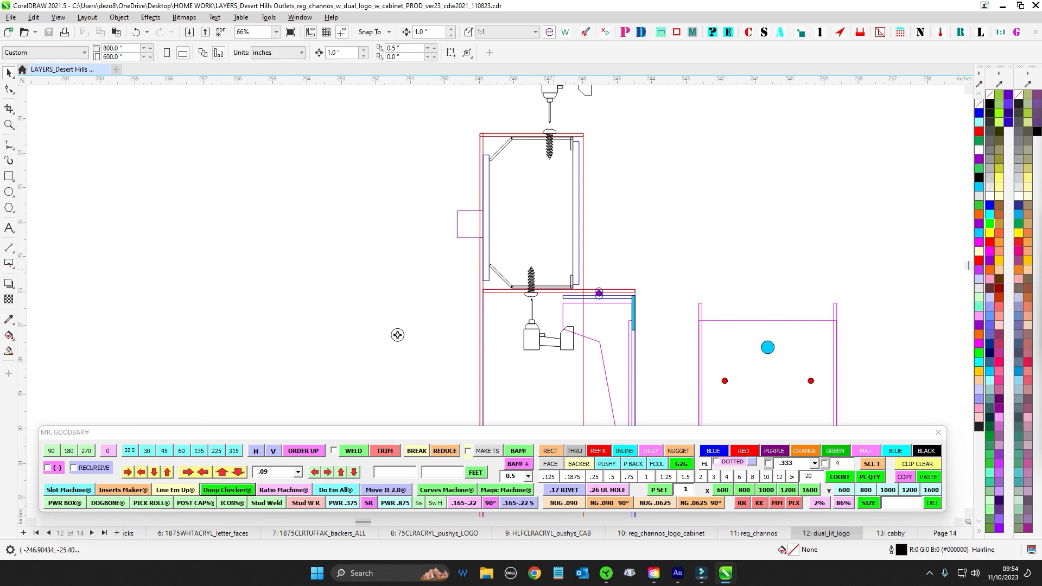
{"action": "scroll", "coordinate": [398, 335], "scroll_direction": "down", "scroll_amount": 8}
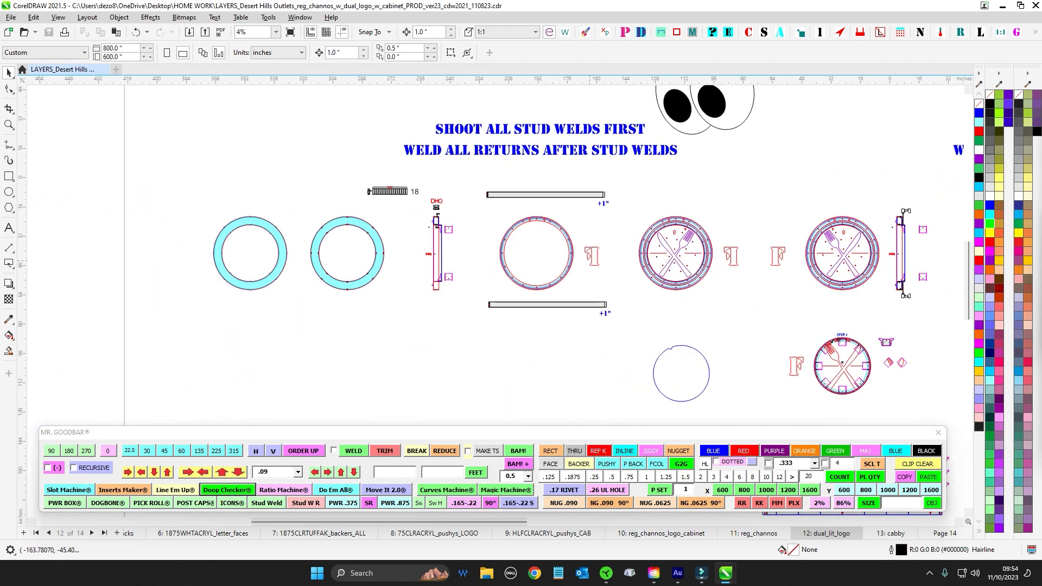
- Select the purple square and the narrow blue back strip in the DHO side section to identify them, and deselect
{"action": "scroll", "coordinate": [436, 224], "scroll_direction": "up", "scroll_amount": 4}
{"action": "left_click", "coordinate": [416, 210]}
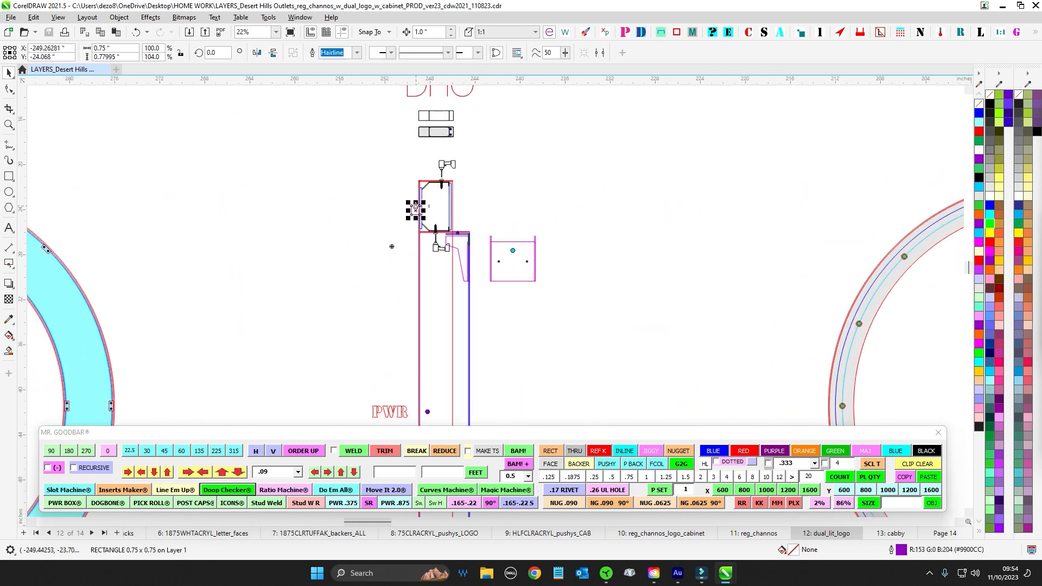
{"action": "scroll", "coordinate": [392, 246], "scroll_direction": "up", "scroll_amount": 3}
{"action": "scroll", "coordinate": [345, 329], "scroll_direction": "down", "scroll_amount": 2}
{"action": "scroll", "coordinate": [344, 329], "scroll_direction": "up", "scroll_amount": 3}
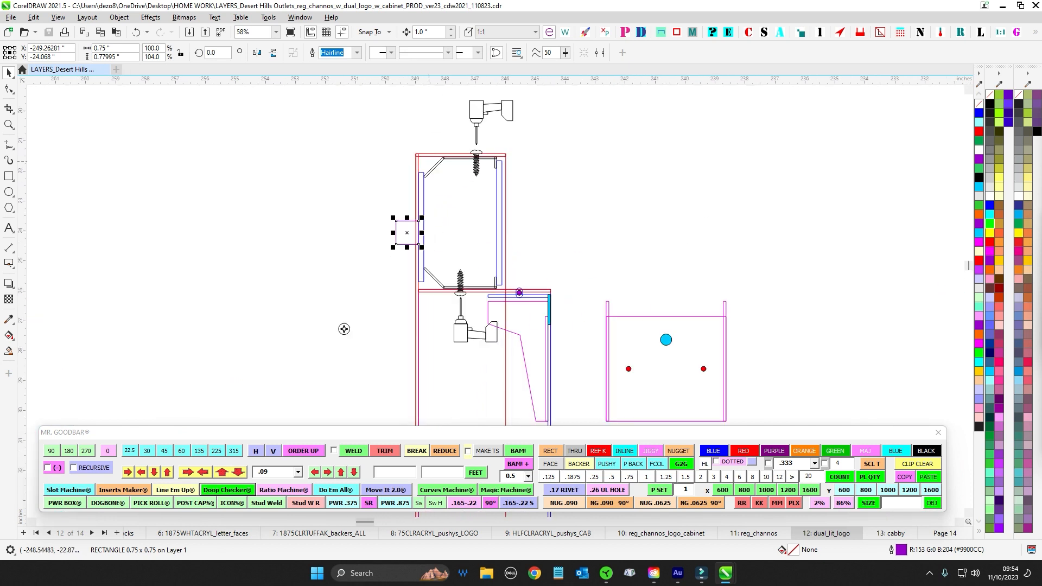
{"action": "left_click", "coordinate": [429, 257]}
{"action": "left_click", "coordinate": [424, 255]}
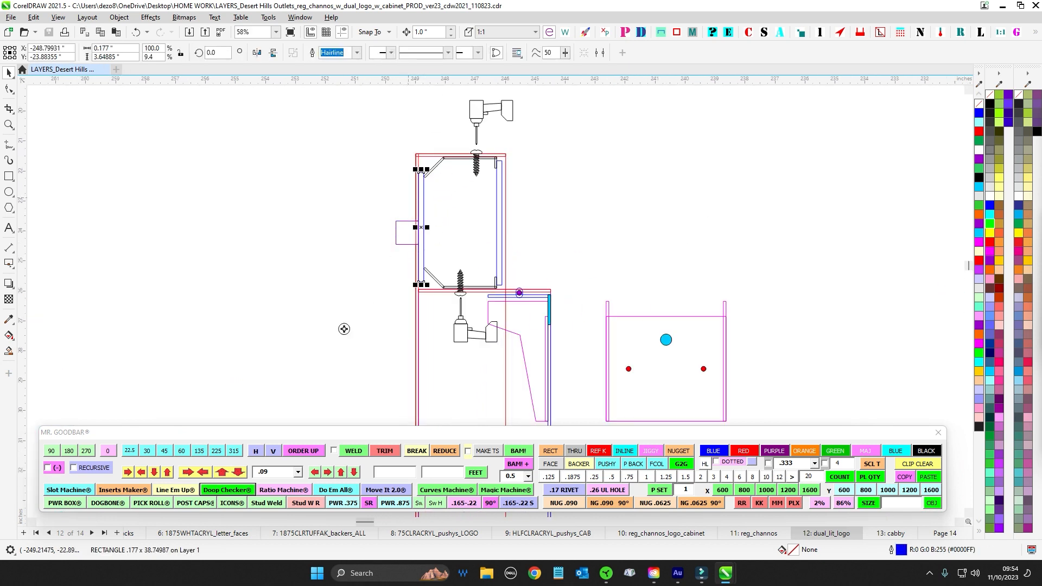
{"action": "key", "text": "Escape"}
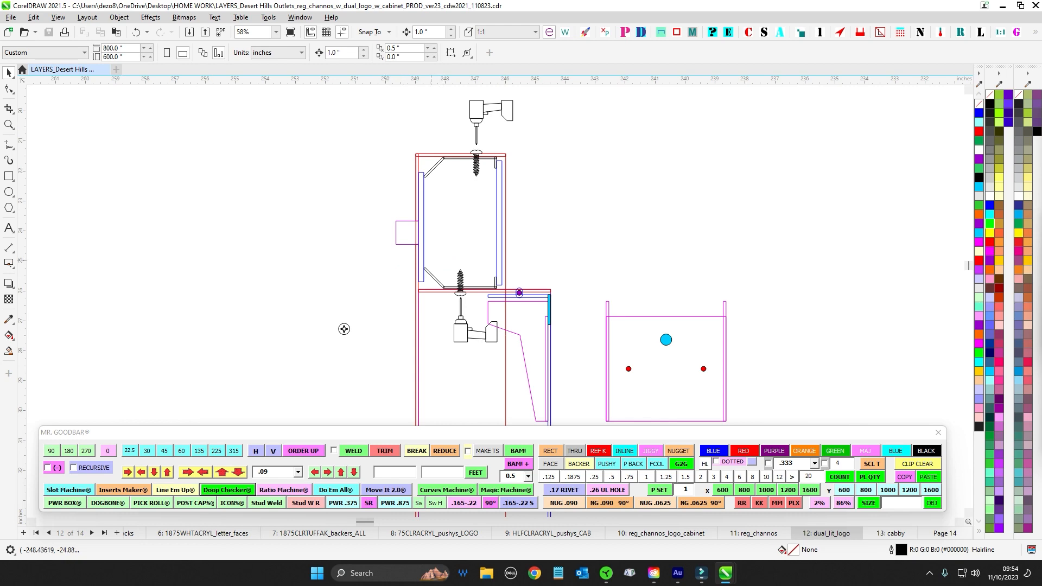
- Select the cyan ring with its clips nearest the DHO side section and compare it with the section's screw joints
{"action": "scroll", "coordinate": [344, 329], "scroll_direction": "down", "scroll_amount": 4}
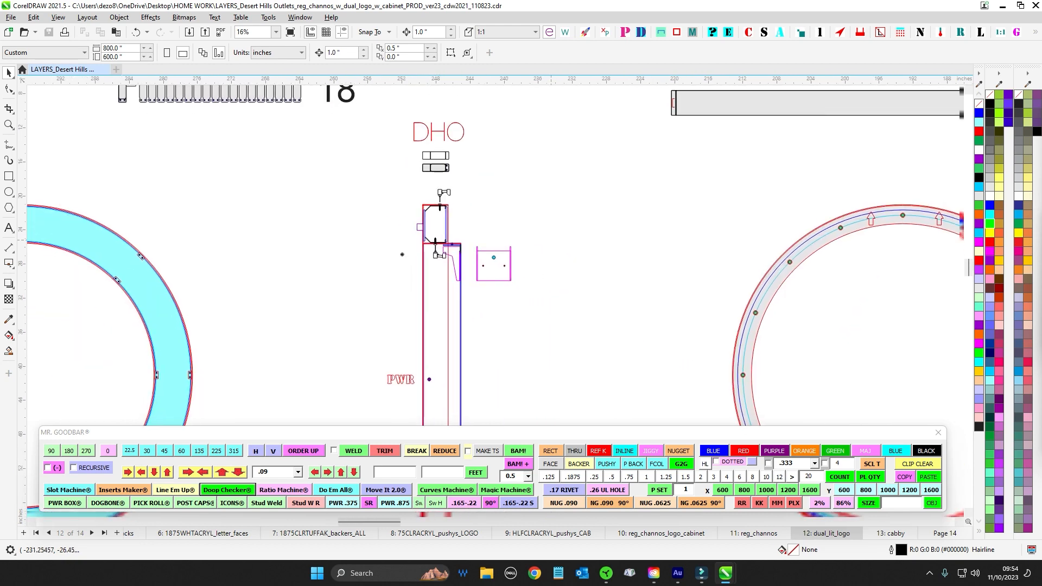
{"action": "scroll", "coordinate": [387, 265], "scroll_direction": "up", "scroll_amount": 3}
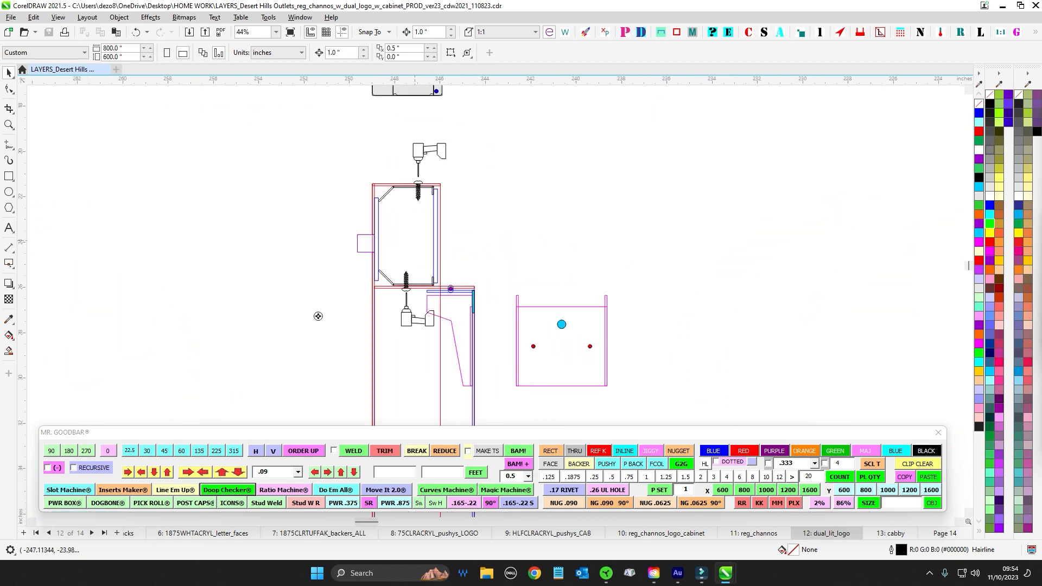
{"action": "scroll", "coordinate": [424, 266], "scroll_direction": "down", "scroll_amount": 7}
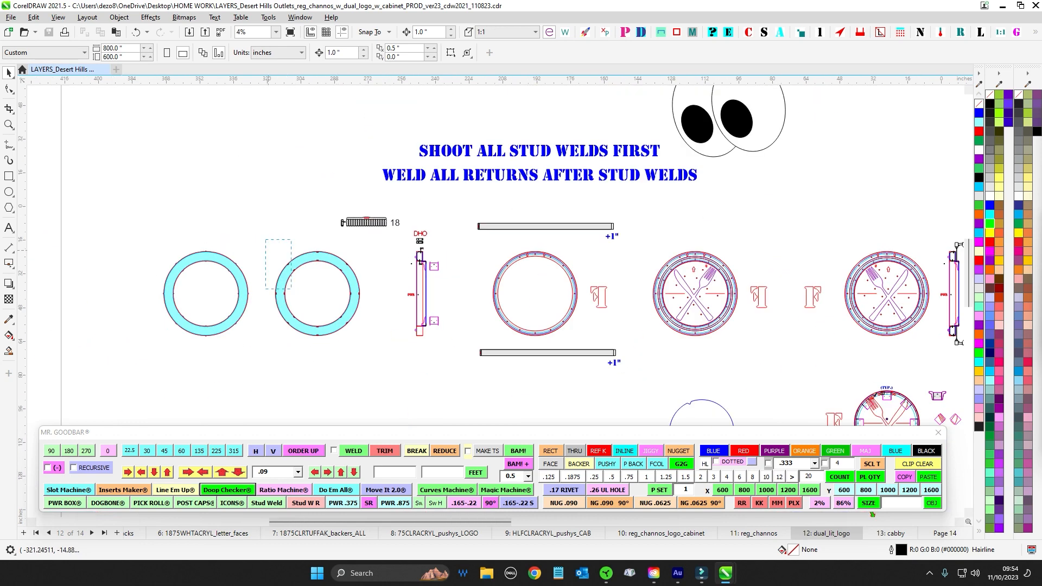
{"action": "left_click_drag", "start_coordinate": [265, 240], "coordinate": [291, 290]}
{"action": "scroll", "coordinate": [404, 230], "scroll_direction": "up", "scroll_amount": 3}
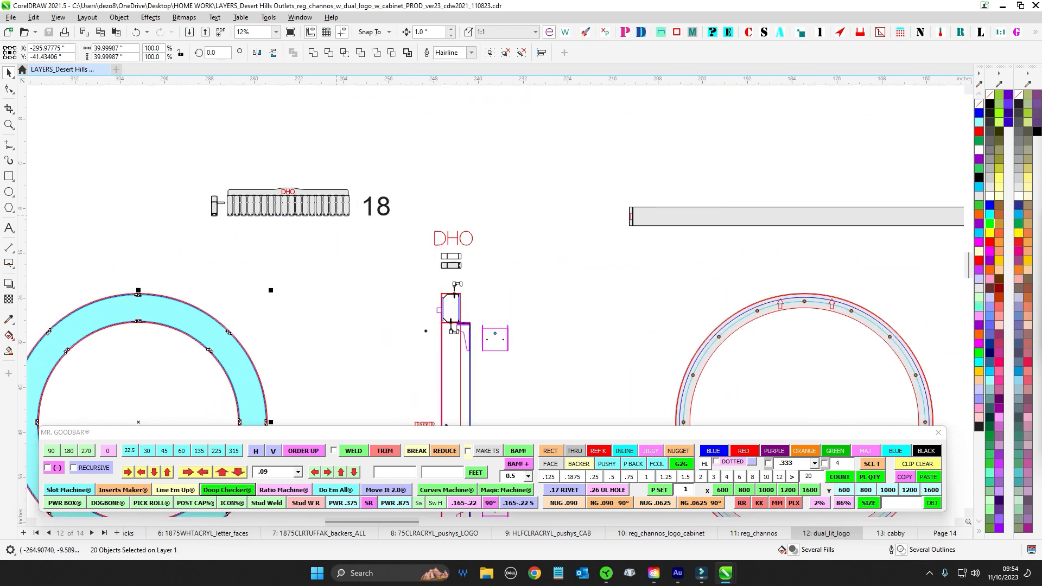
{"action": "scroll", "coordinate": [465, 309], "scroll_direction": "up", "scroll_amount": 8}
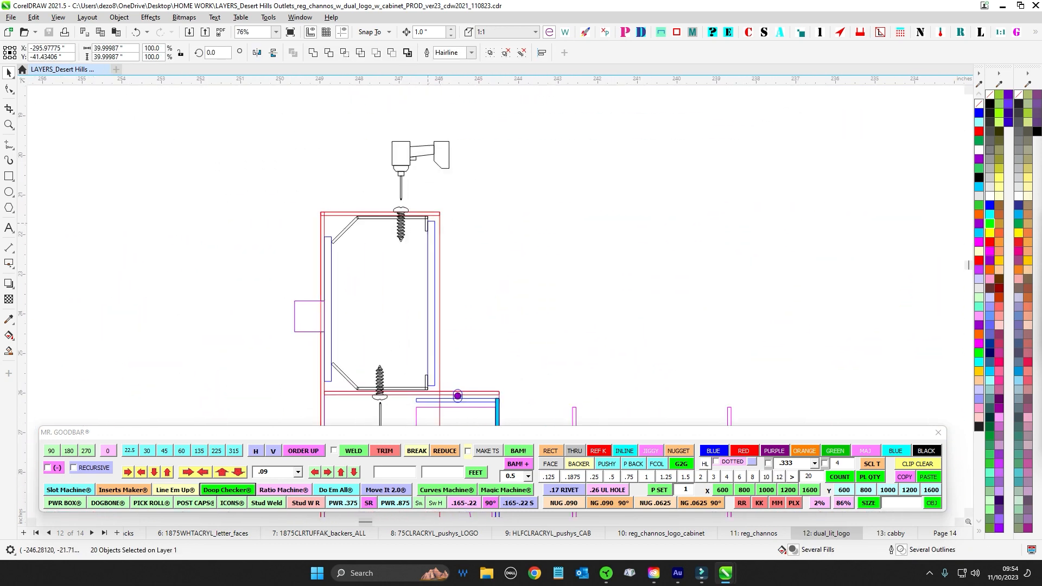
- Nudge the upper screw in the DHO side section about 0.19 inch to the right
{"action": "scroll", "coordinate": [400, 212], "scroll_direction": "up", "scroll_amount": 3}
{"action": "left_click", "coordinate": [400, 220]}
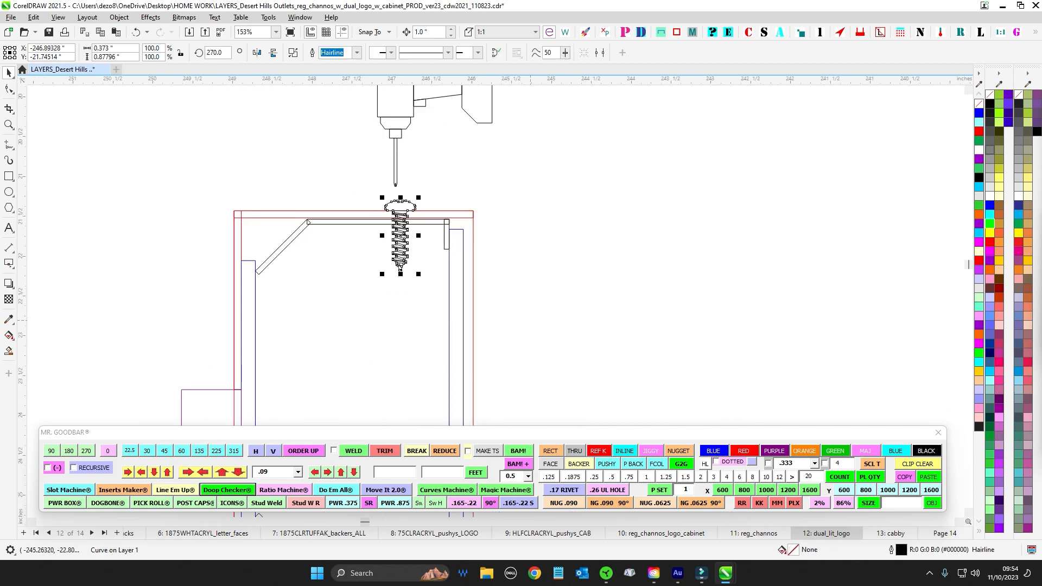
{"action": "key", "text": "Right"}
{"action": "scroll", "coordinate": [144, 303], "scroll_direction": "down", "scroll_amount": 1}
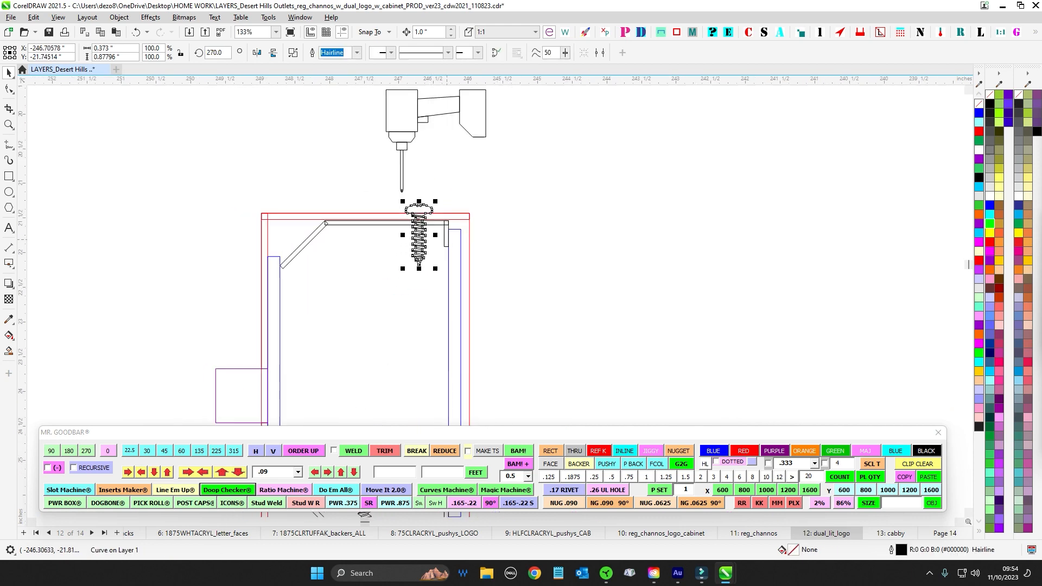
- Move the lower screw in the DHO side section about 0.9 inch right, to the end of the narrow horizontal blue strip
{"action": "scroll", "coordinate": [144, 303], "scroll_direction": "down", "scroll_amount": 6}
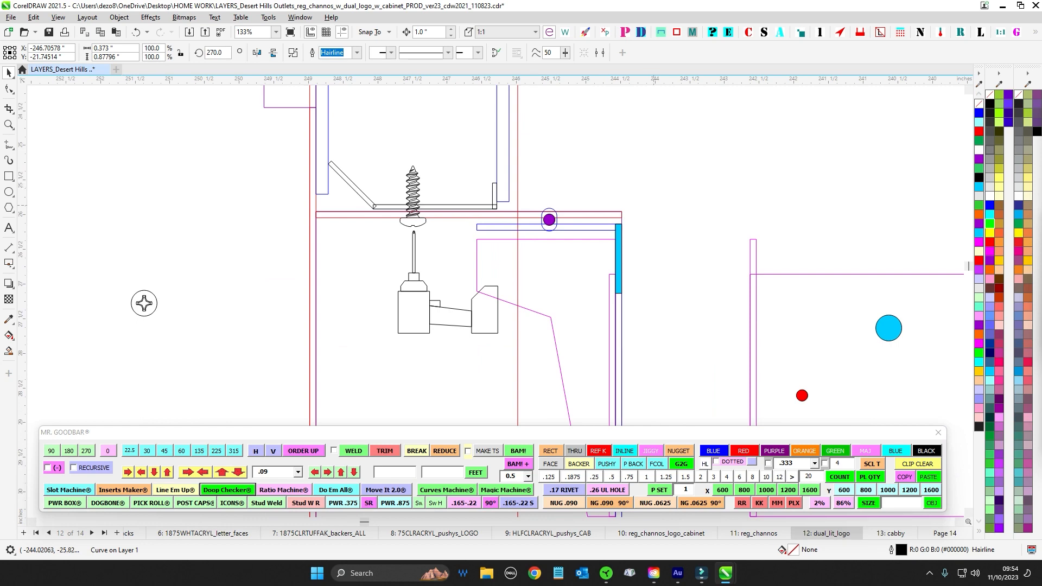
{"action": "scroll", "coordinate": [335, 268], "scroll_direction": "down", "scroll_amount": 4}
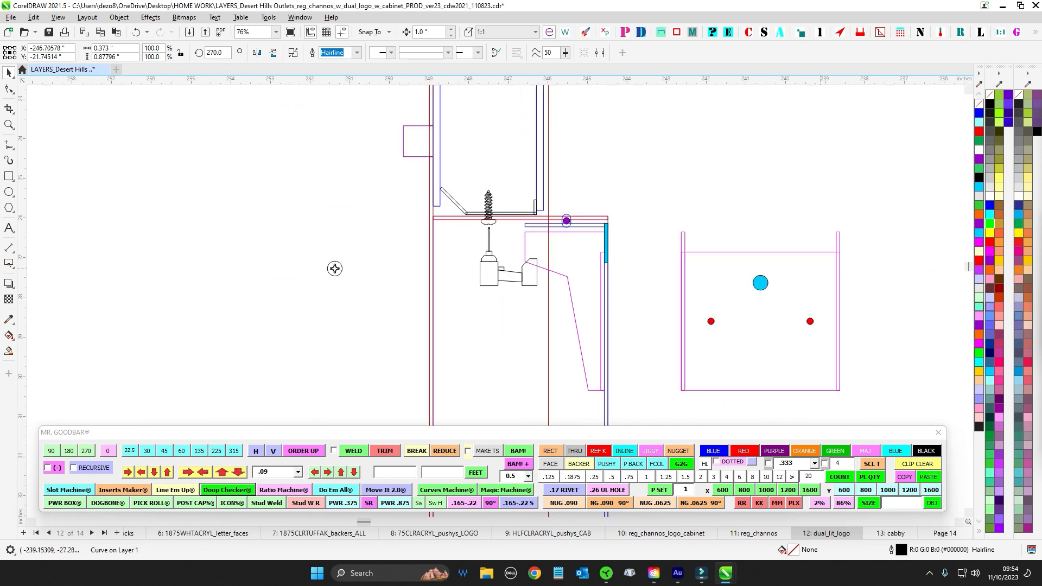
{"action": "scroll", "coordinate": [335, 268], "scroll_direction": "up", "scroll_amount": 6}
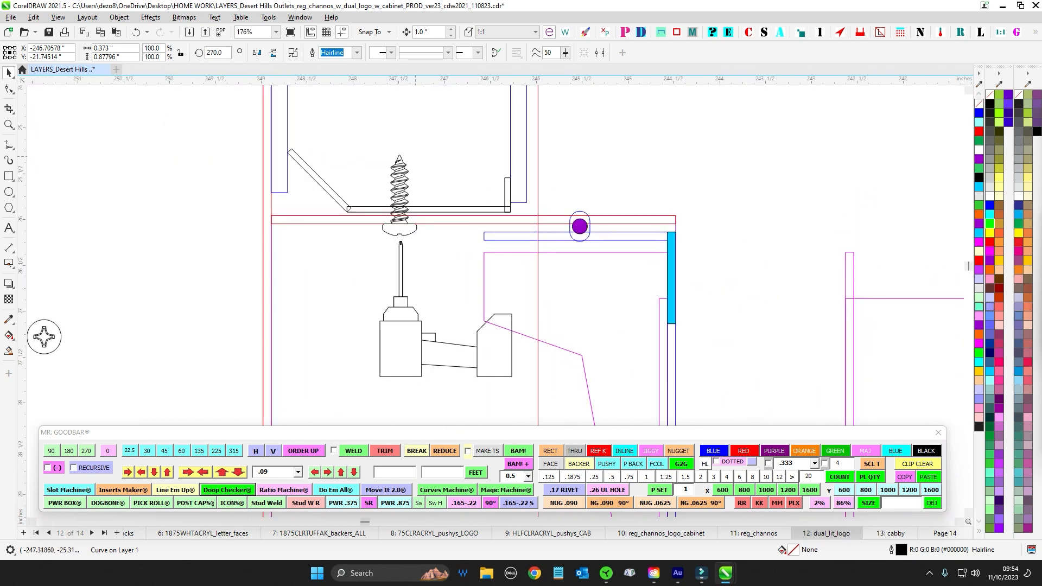
{"action": "scroll", "coordinate": [524, 247], "scroll_direction": "up", "scroll_amount": 4}
{"action": "scroll", "coordinate": [475, 229], "scroll_direction": "down", "scroll_amount": 2}
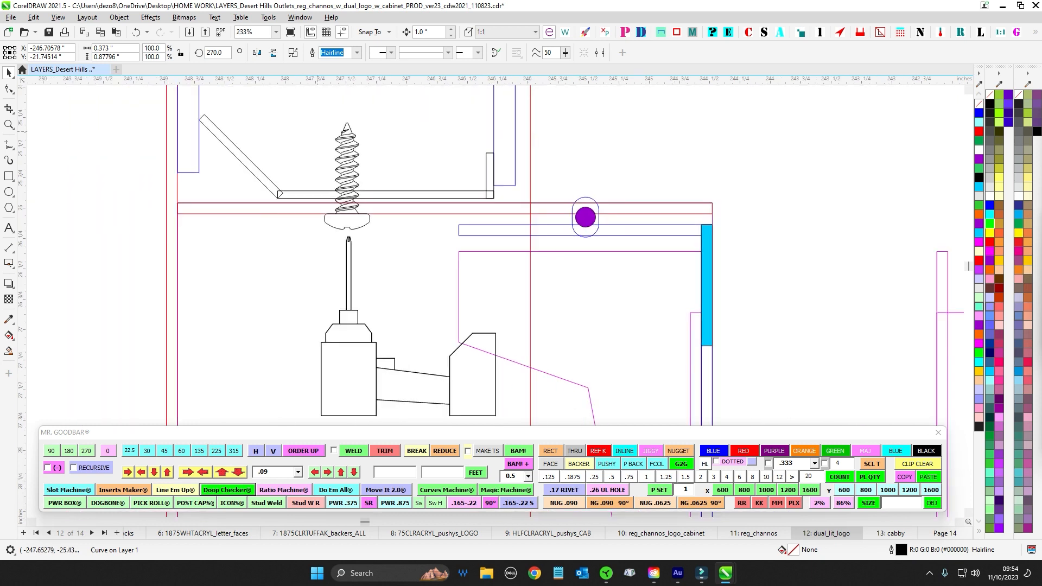
{"action": "left_click", "coordinate": [347, 174]}
{"action": "left_click_drag", "start_coordinate": [348, 173], "coordinate": [461, 171]}
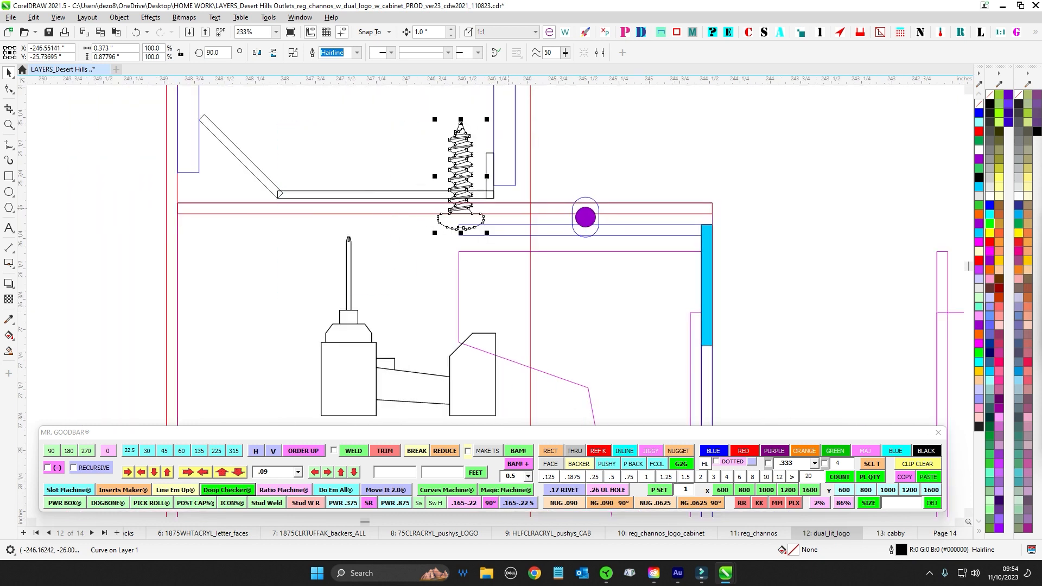
- Identify the narrow horizontal blue strip, deselect it, and move the lower screw back left above the drill bit
{"action": "left_click", "coordinate": [478, 231]}
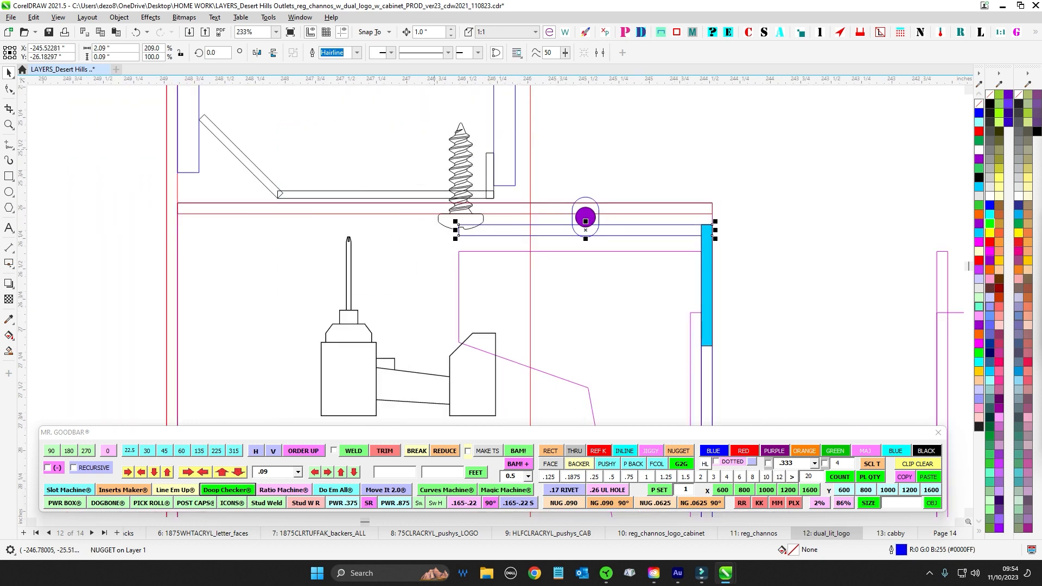
{"action": "key", "text": "Escape"}
{"action": "left_click_drag", "start_coordinate": [461, 163], "coordinate": [354, 163]}
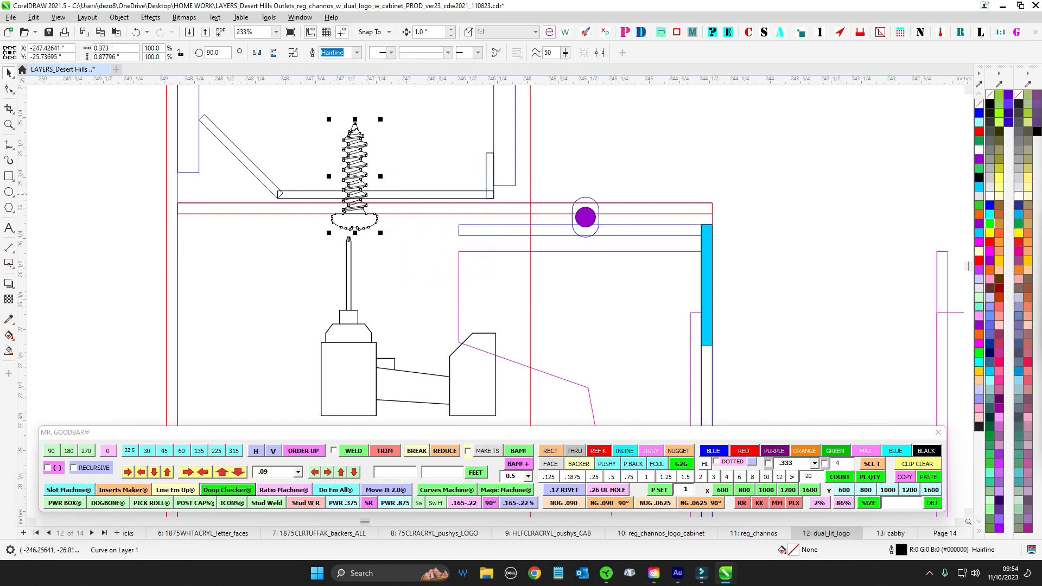
- Compare the DHO side section with the rings and select the tall blue strip beside the upper screw to identify it
{"action": "scroll", "coordinate": [311, 228], "scroll_direction": "down", "scroll_amount": 5}
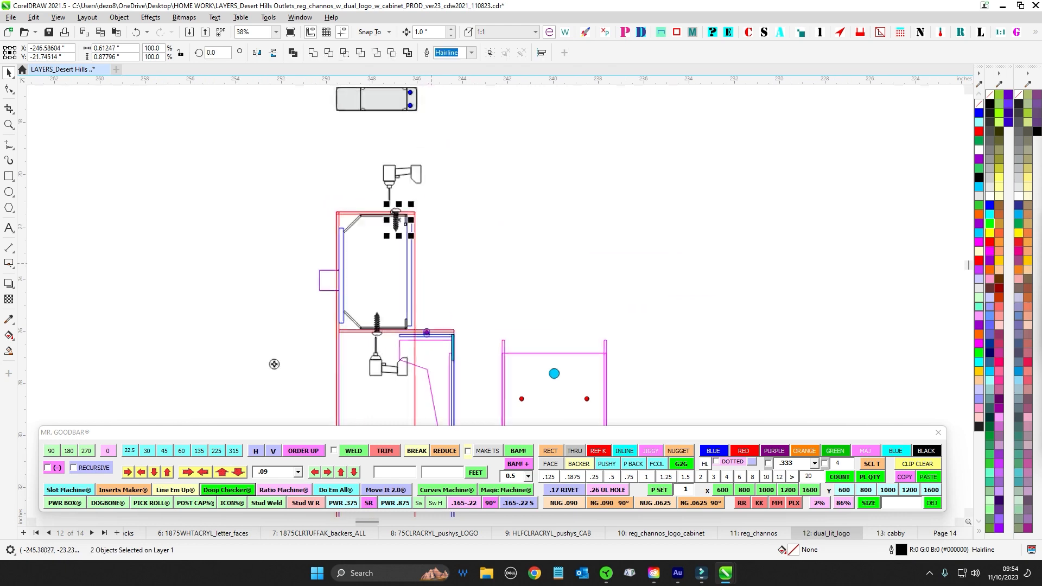
{"action": "scroll", "coordinate": [427, 149], "scroll_direction": "down", "scroll_amount": 4}
{"action": "scroll", "coordinate": [701, 163], "scroll_direction": "down", "scroll_amount": 1}
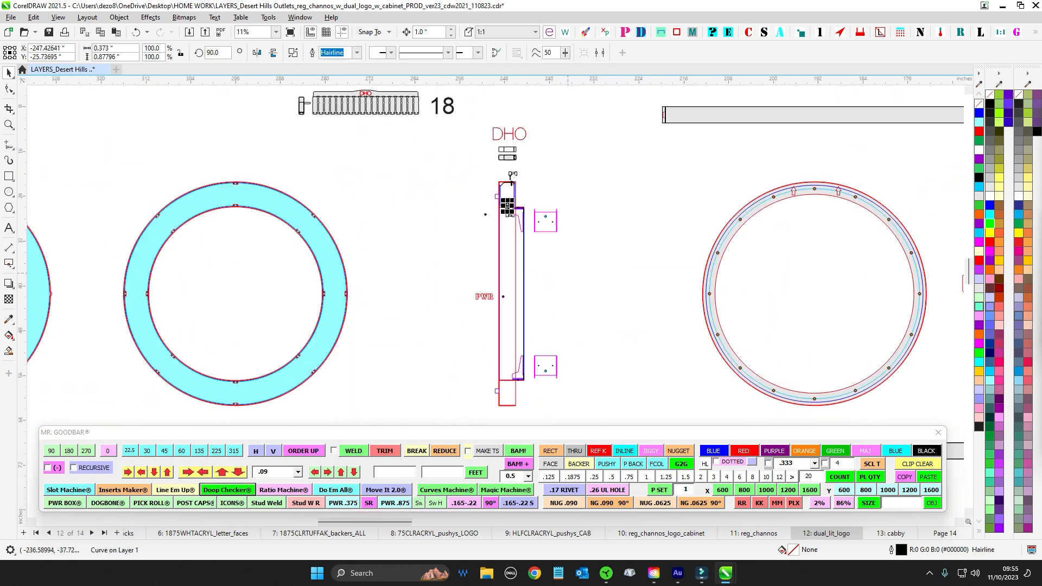
{"action": "scroll", "coordinate": [384, 171], "scroll_direction": "up", "scroll_amount": 3}
{"action": "left_click", "coordinate": [532, 151]}
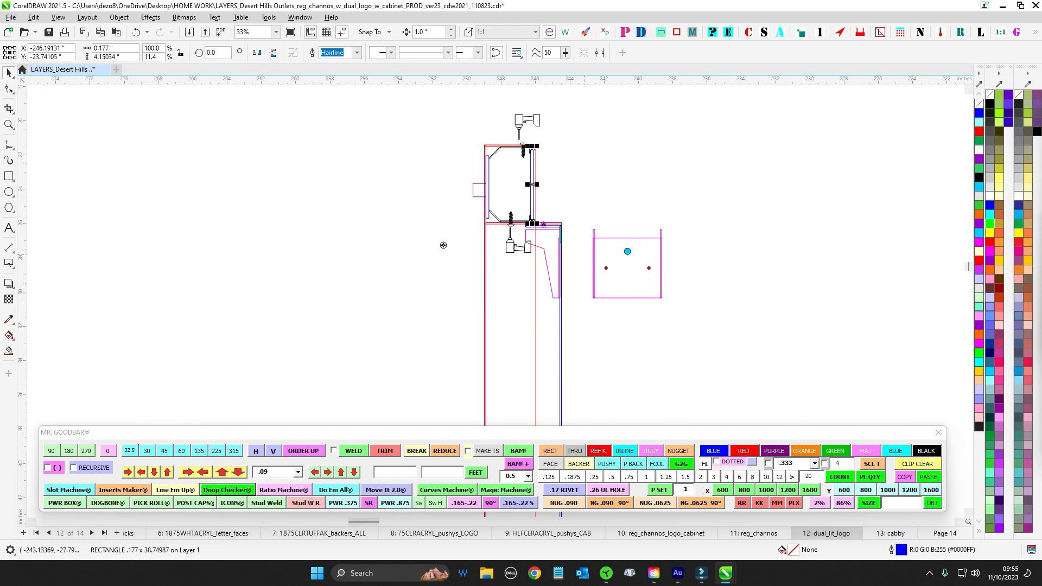
{"action": "scroll", "coordinate": [503, 240], "scroll_direction": "down", "scroll_amount": 1}
{"action": "scroll", "coordinate": [503, 240], "scroll_direction": "up", "scroll_amount": 4}
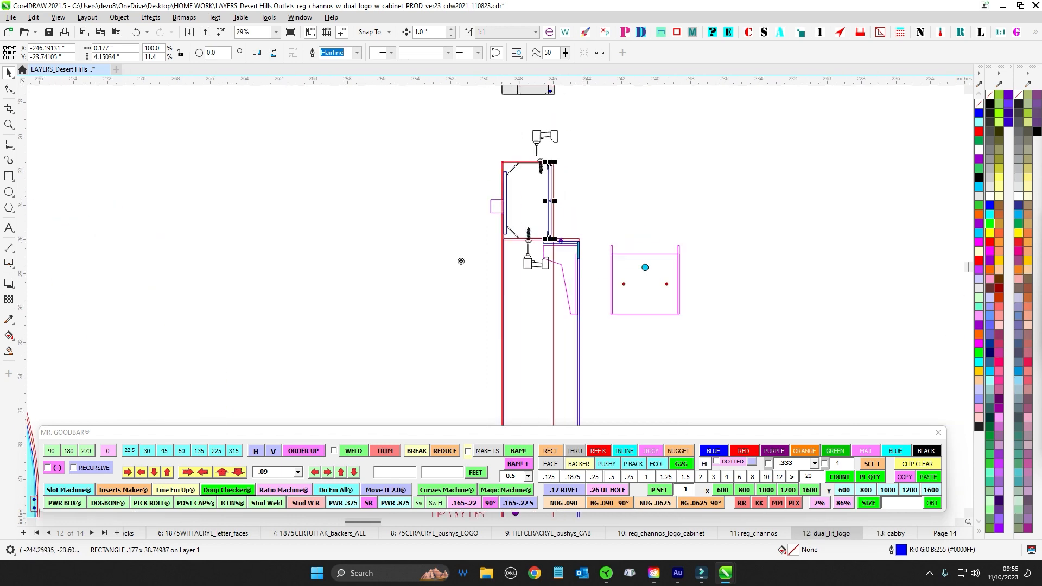
- Select the lower screw and examine how both screws fasten the returns to the clips in the DHO side section
{"action": "key", "text": "Tab"}
{"action": "key", "text": "Tab"}
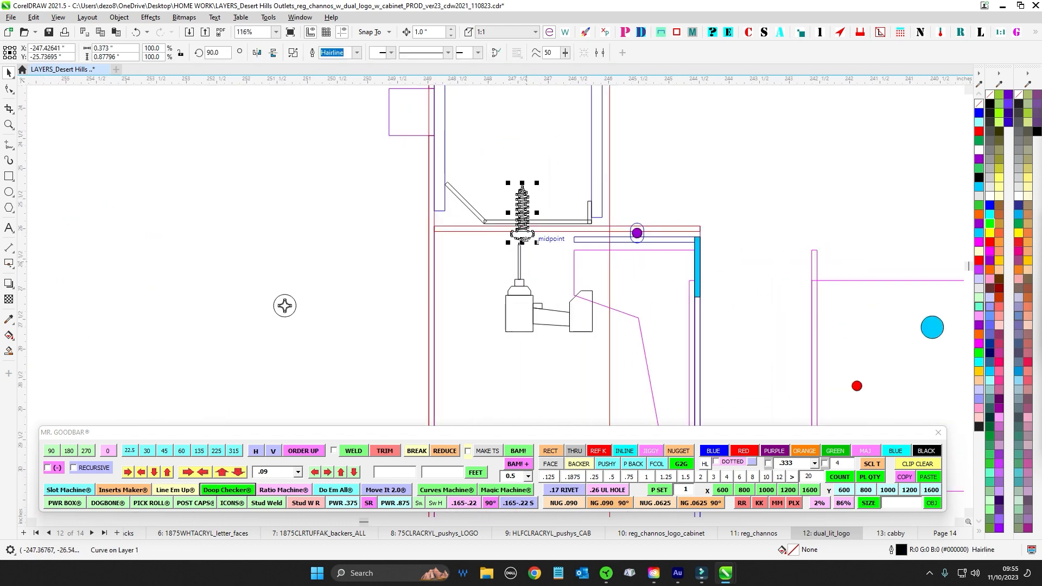
{"action": "scroll", "coordinate": [454, 284], "scroll_direction": "down", "scroll_amount": 3}
{"action": "scroll", "coordinate": [468, 311], "scroll_direction": "up", "scroll_amount": 2}
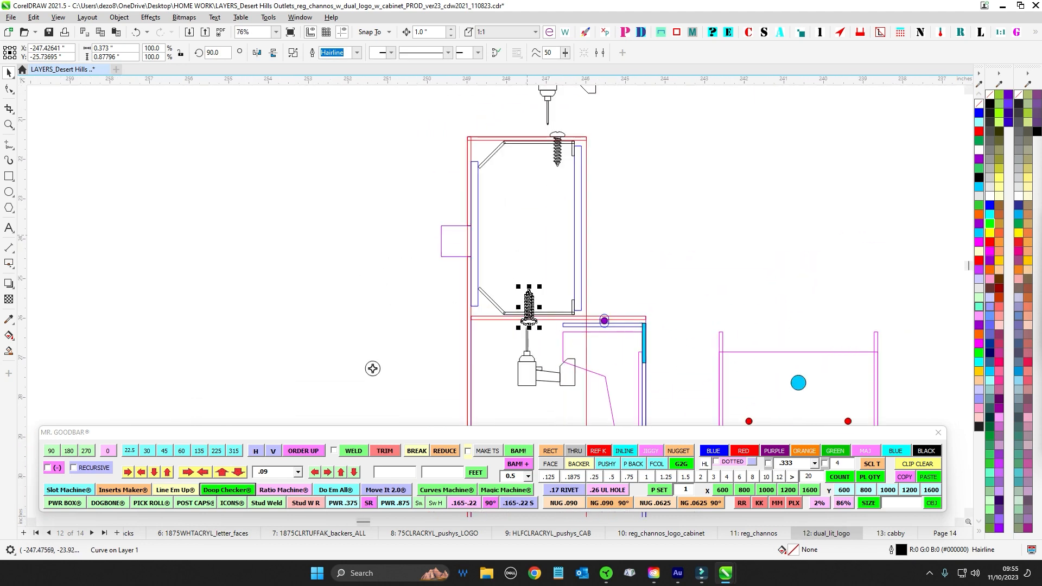
{"action": "scroll", "coordinate": [513, 292], "scroll_direction": "down", "scroll_amount": 1}
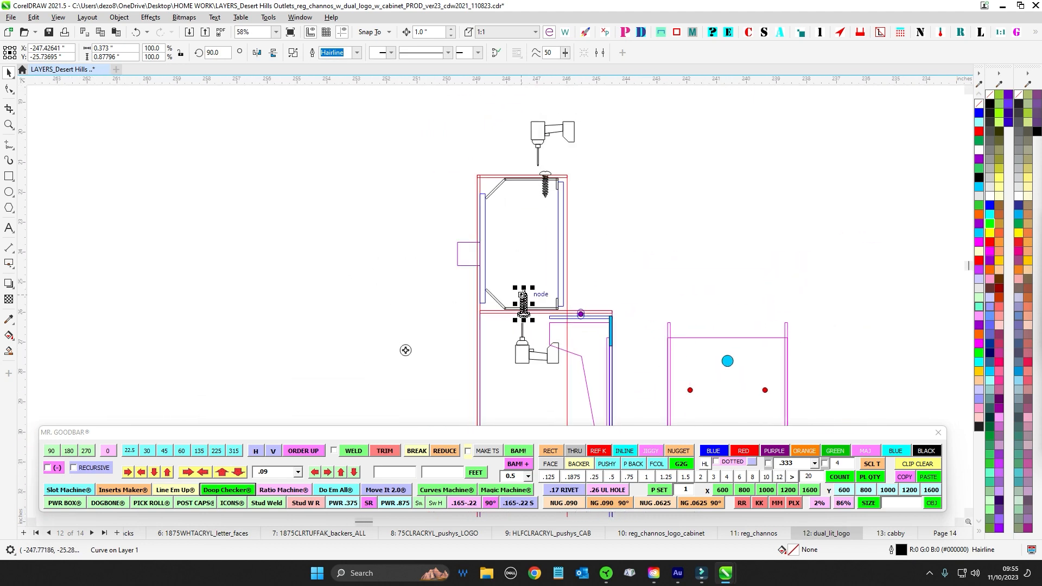
{"action": "scroll", "coordinate": [545, 178], "scroll_direction": "up", "scroll_amount": 2}
{"action": "scroll", "coordinate": [555, 205], "scroll_direction": "down", "scroll_amount": 1}
{"action": "scroll", "coordinate": [413, 278], "scroll_direction": "down", "scroll_amount": 1}
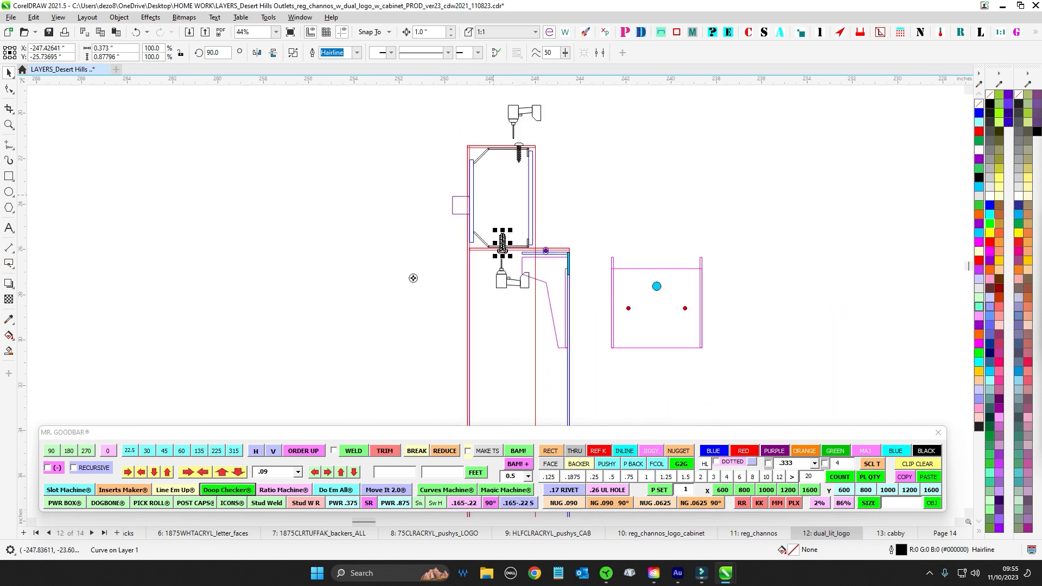
{"action": "scroll", "coordinate": [336, 391], "scroll_direction": "up", "scroll_amount": 1}
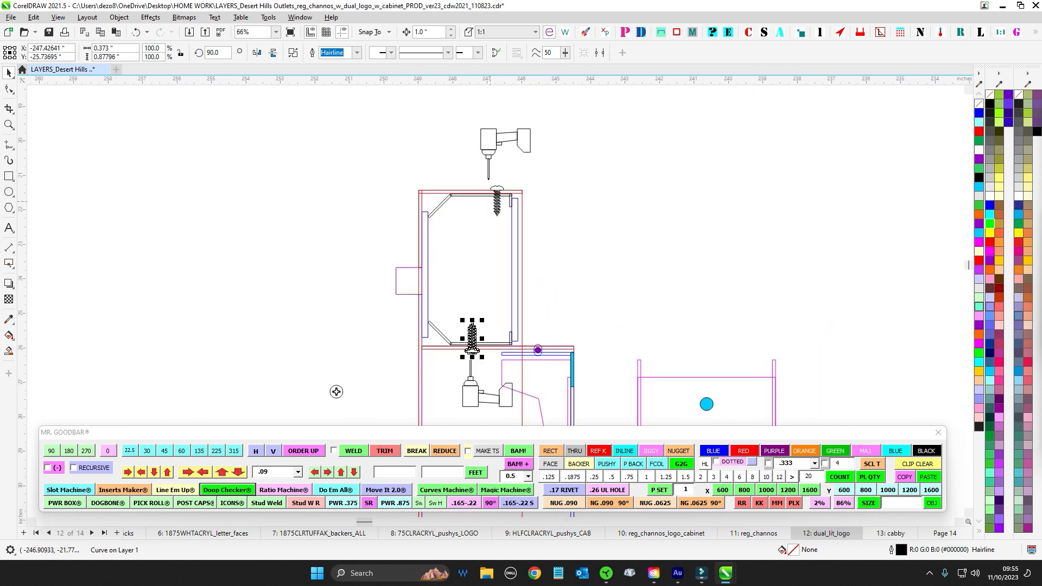
{"action": "scroll", "coordinate": [336, 391], "scroll_direction": "down", "scroll_amount": 1}
{"action": "scroll", "coordinate": [335, 390], "scroll_direction": "up", "scroll_amount": 2}
{"action": "scroll", "coordinate": [334, 388], "scroll_direction": "down", "scroll_amount": 1}
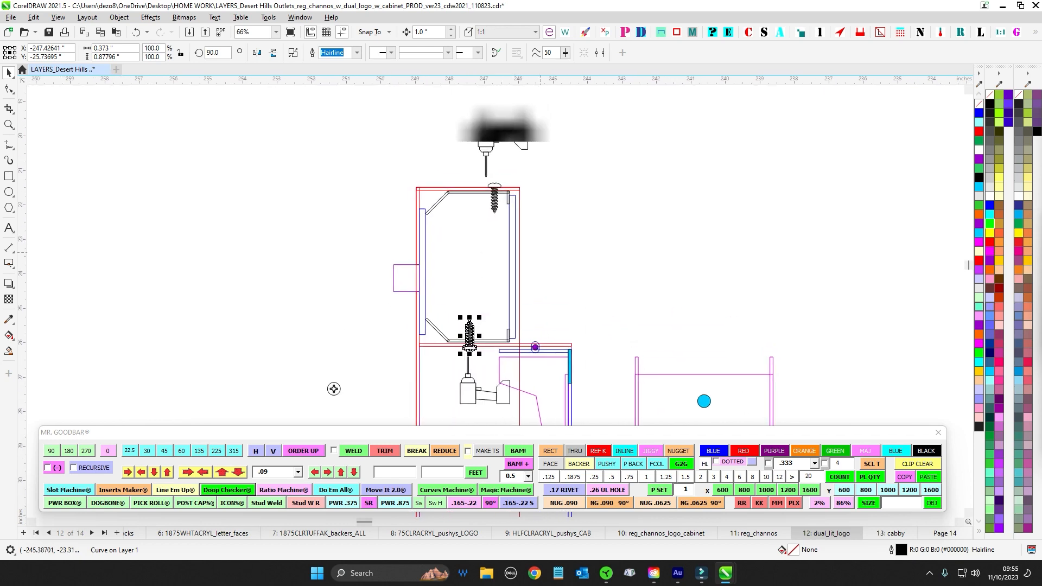
- Select the upper screw together with the short clip leg beside it and compare them with the cyan rings
{"action": "left_click", "coordinate": [494, 200]}
{"action": "scroll", "coordinate": [509, 195], "scroll_direction": "up", "scroll_amount": 2}
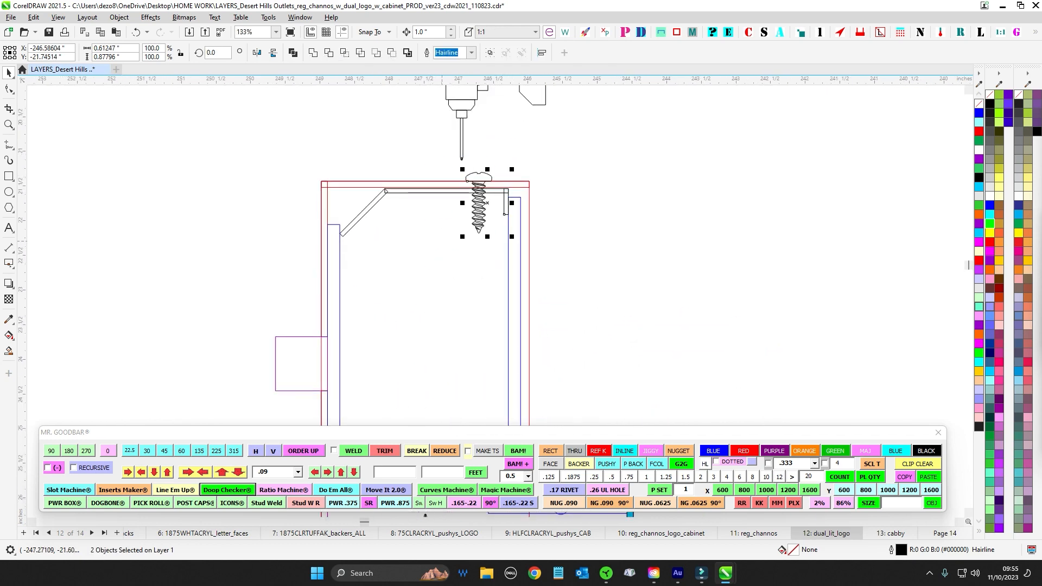
{"action": "scroll", "coordinate": [340, 377], "scroll_direction": "down", "scroll_amount": 8}
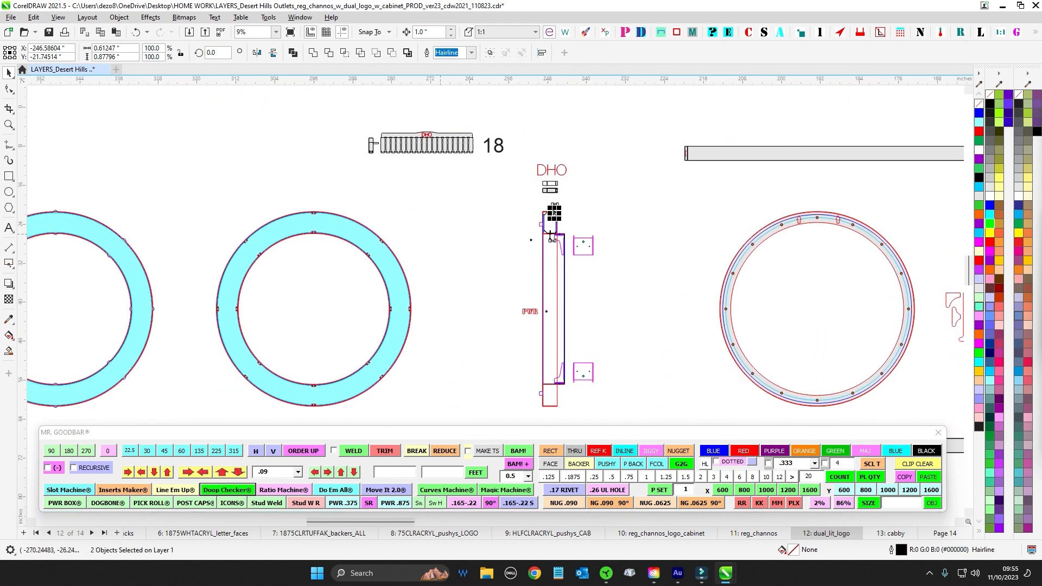
{"action": "scroll", "coordinate": [551, 236], "scroll_direction": "down", "scroll_amount": 1}
- Select the tall blue strip next to the small purple square and check it against the neighbouring ring parts
{"action": "scroll", "coordinate": [551, 236], "scroll_direction": "up", "scroll_amount": 6}
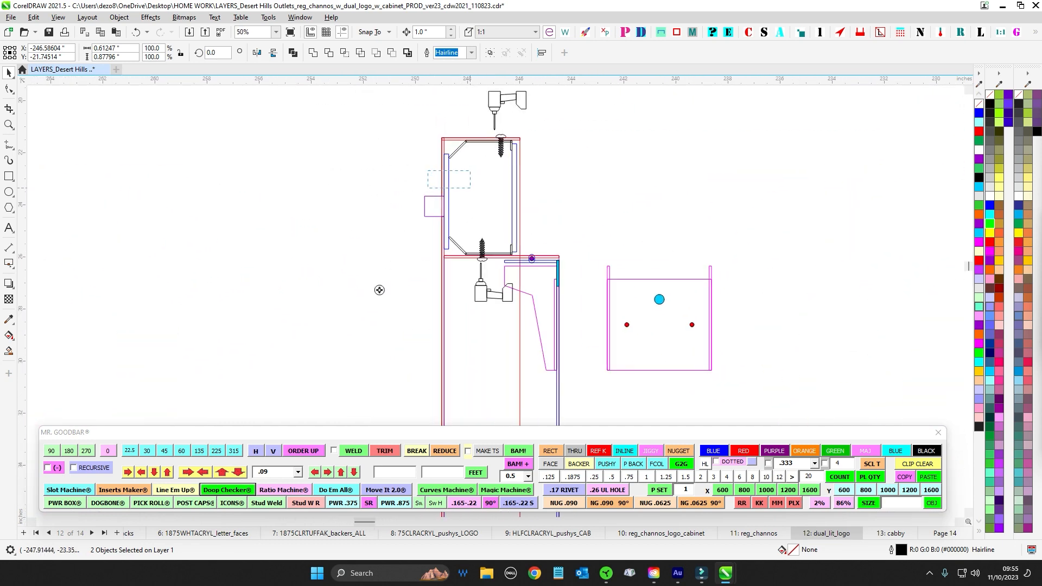
{"action": "key", "text": "Escape"}
{"action": "key", "text": "Tab"}
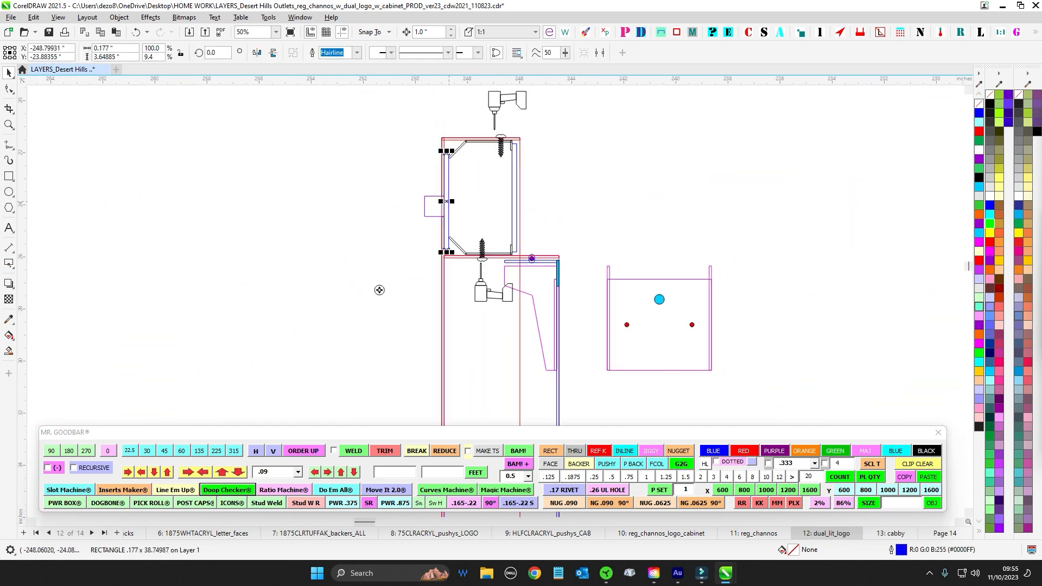
{"action": "scroll", "coordinate": [379, 290], "scroll_direction": "down", "scroll_amount": 4}
{"action": "scroll", "coordinate": [862, 216], "scroll_direction": "up", "scroll_amount": 2}
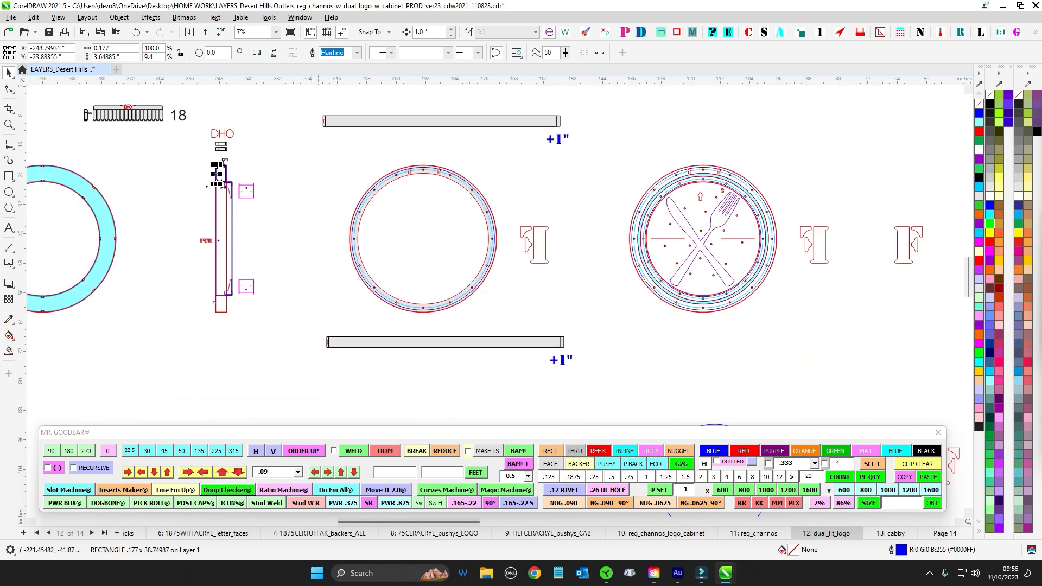
- Reselect the cyan ring with clips nearest the DHO section and compare it with the section's boxed upper part
{"action": "scroll", "coordinate": [466, 214], "scroll_direction": "down", "scroll_amount": 3}
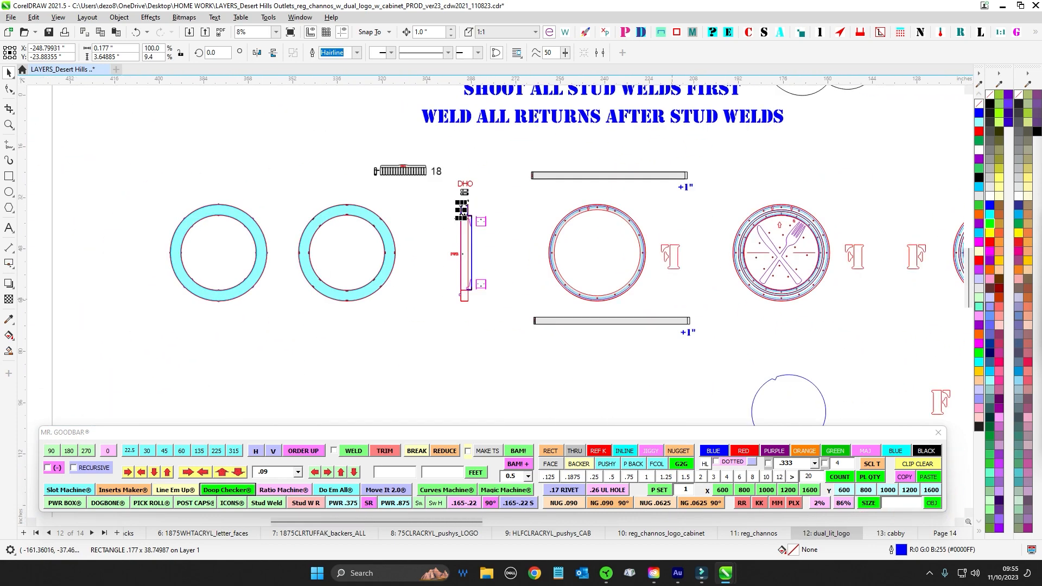
{"action": "left_click_drag", "start_coordinate": [271, 192], "coordinate": [453, 324]}
{"action": "scroll", "coordinate": [406, 146], "scroll_direction": "up", "scroll_amount": 1}
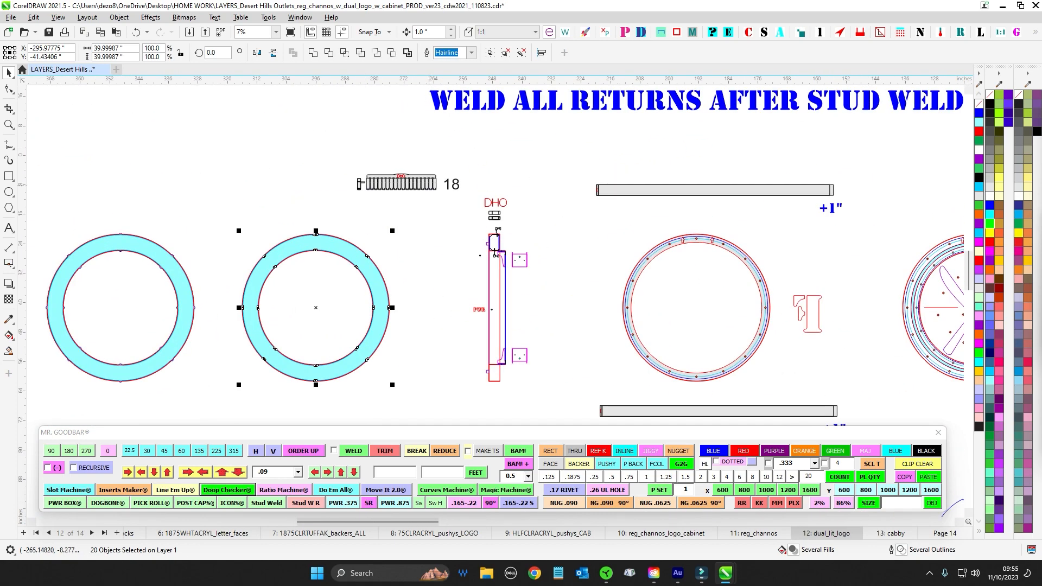
{"action": "scroll", "coordinate": [494, 251], "scroll_direction": "up", "scroll_amount": 4}
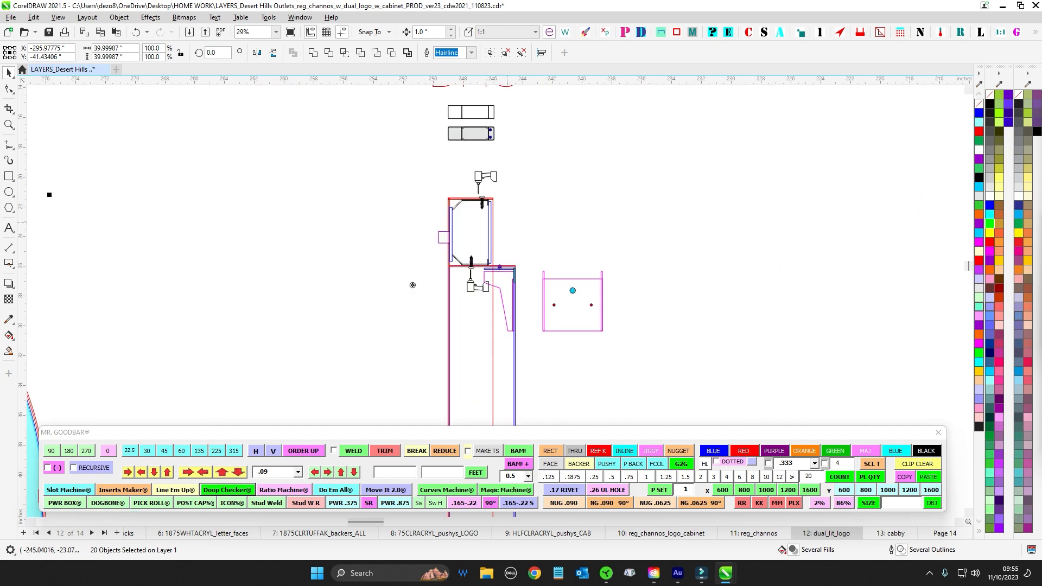
{"action": "scroll", "coordinate": [412, 285], "scroll_direction": "down", "scroll_amount": 2}
- Clear the ring selection, review its clips, and select the boxed upper part of the DHO side section with its screws
{"action": "left_click", "coordinate": [884, 296]}
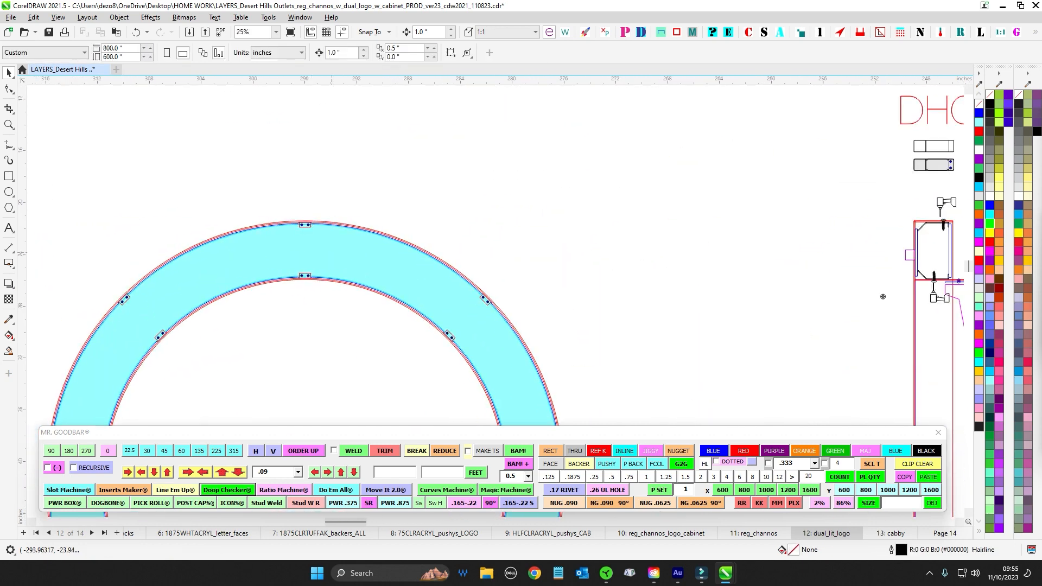
{"action": "scroll", "coordinate": [923, 296], "scroll_direction": "down", "scroll_amount": 2}
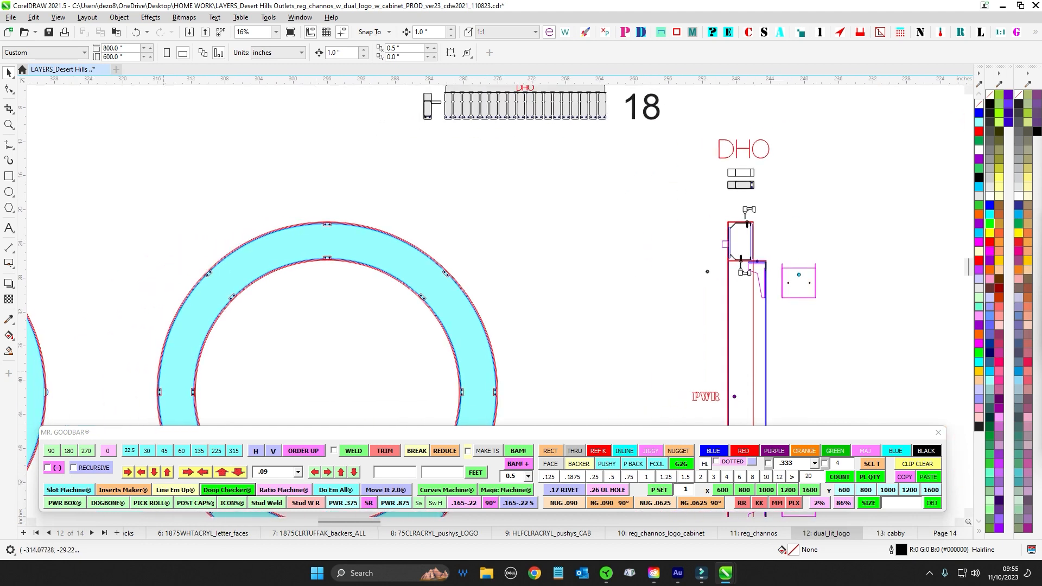
{"action": "scroll", "coordinate": [741, 242], "scroll_direction": "up", "scroll_amount": 2}
{"action": "left_click", "coordinate": [741, 242]}
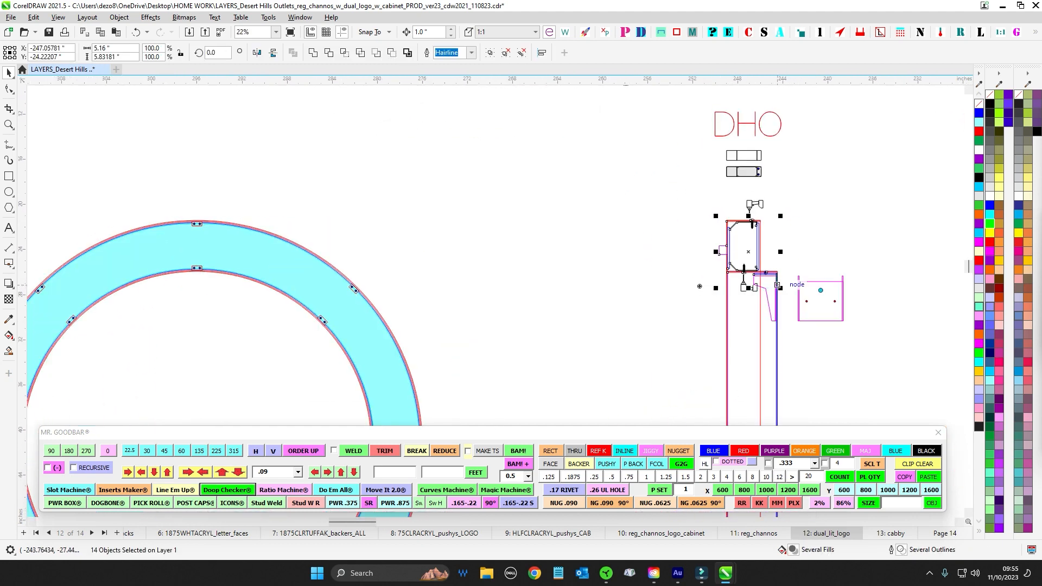
- Compare the selected boxed upper part of the DHO side section with the cyan ring and undo the last two changes
{"action": "scroll", "coordinate": [740, 242], "scroll_direction": "down", "scroll_amount": 1}
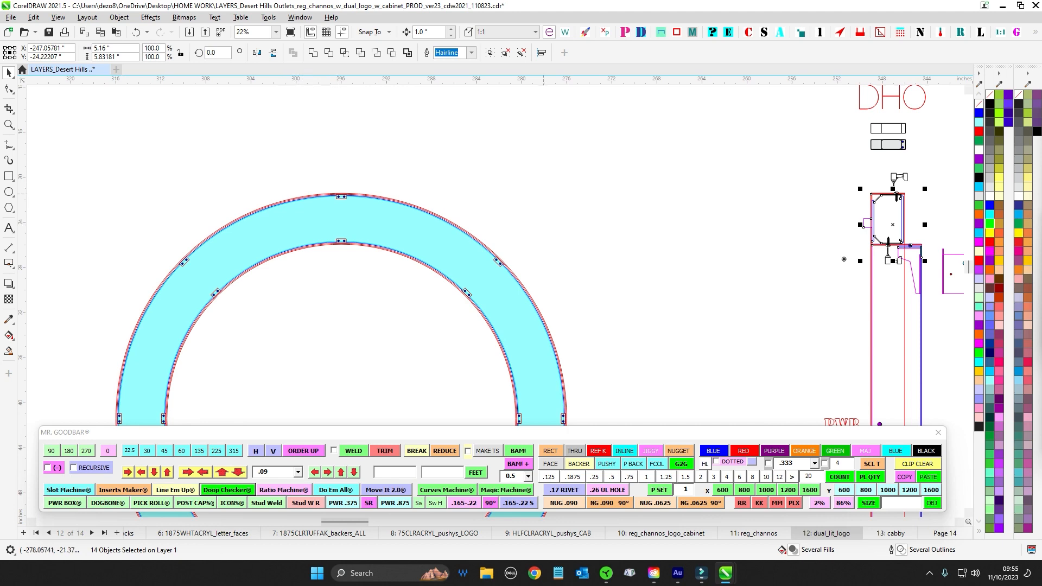
{"action": "scroll", "coordinate": [844, 259], "scroll_direction": "down", "scroll_amount": 1}
{"action": "scroll", "coordinate": [621, 328], "scroll_direction": "up", "scroll_amount": 3}
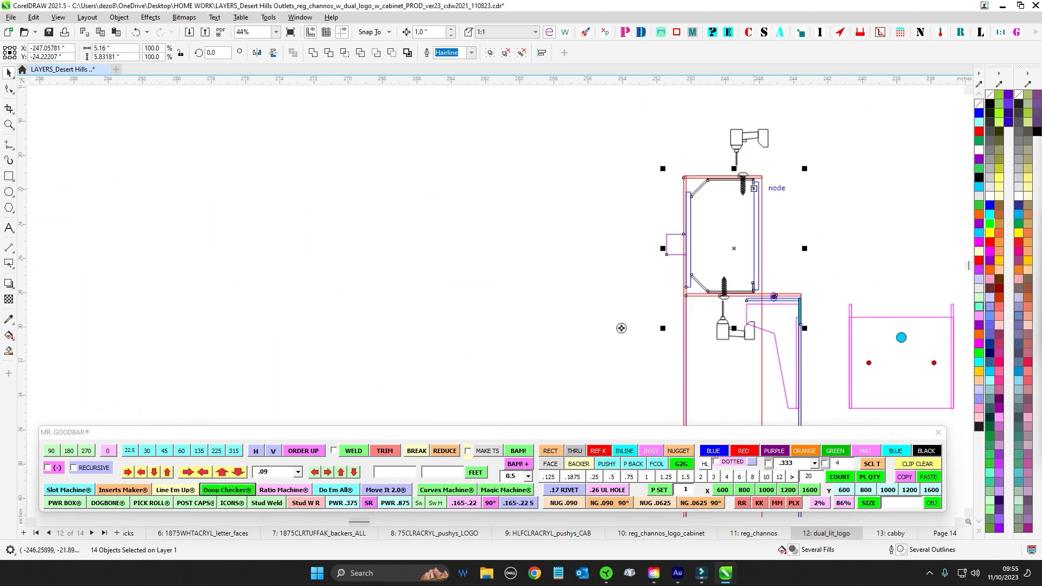
{"action": "key", "text": "ctrl+z"}
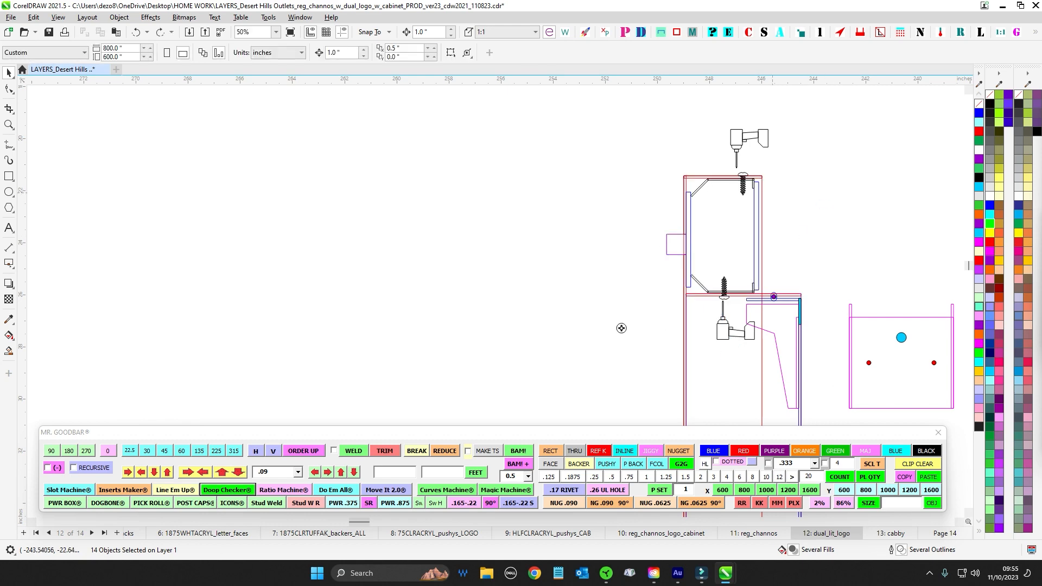
{"action": "key", "text": "ctrl+z"}
- Find the 3/16" TUFFY FOR STRENGTH rings and select the clip at the top of the outer edge of the ring with clips
{"action": "scroll", "coordinate": [787, 238], "scroll_direction": "down", "scroll_amount": 2}
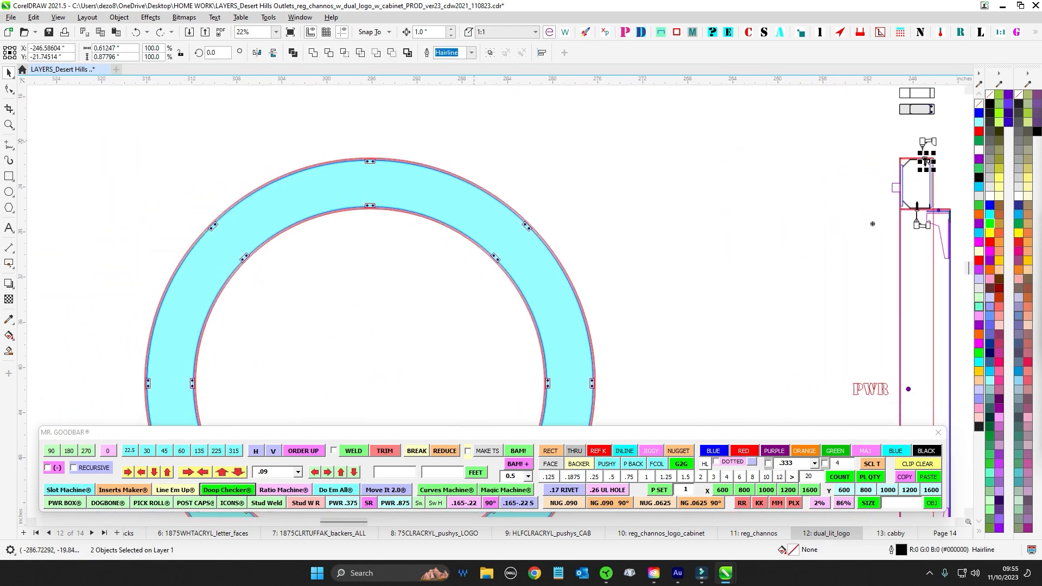
{"action": "scroll", "coordinate": [505, 277], "scroll_direction": "up", "scroll_amount": 2}
{"action": "scroll", "coordinate": [506, 277], "scroll_direction": "down", "scroll_amount": 5}
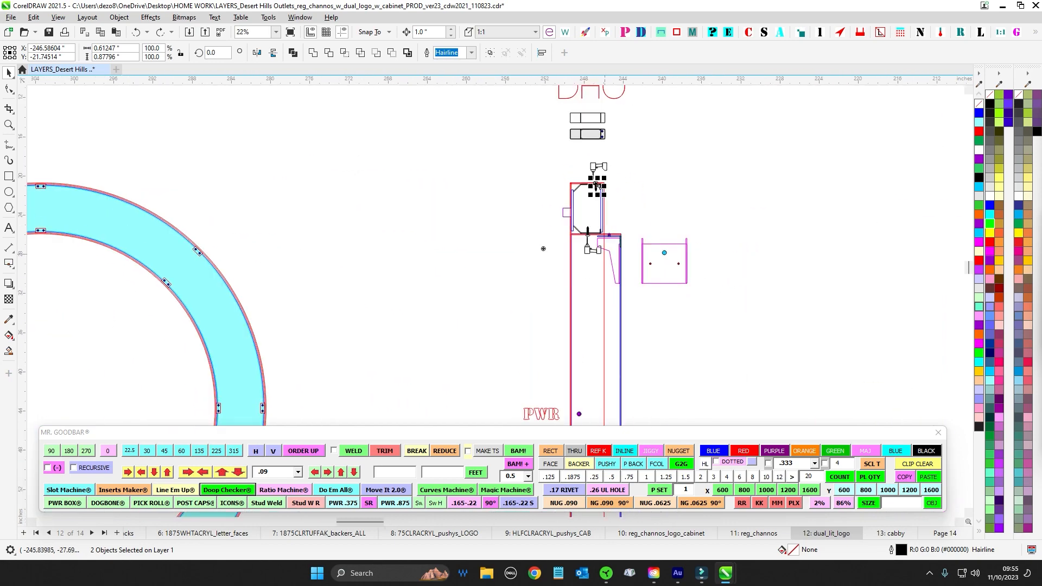
{"action": "scroll", "coordinate": [505, 278], "scroll_direction": "down", "scroll_amount": 3}
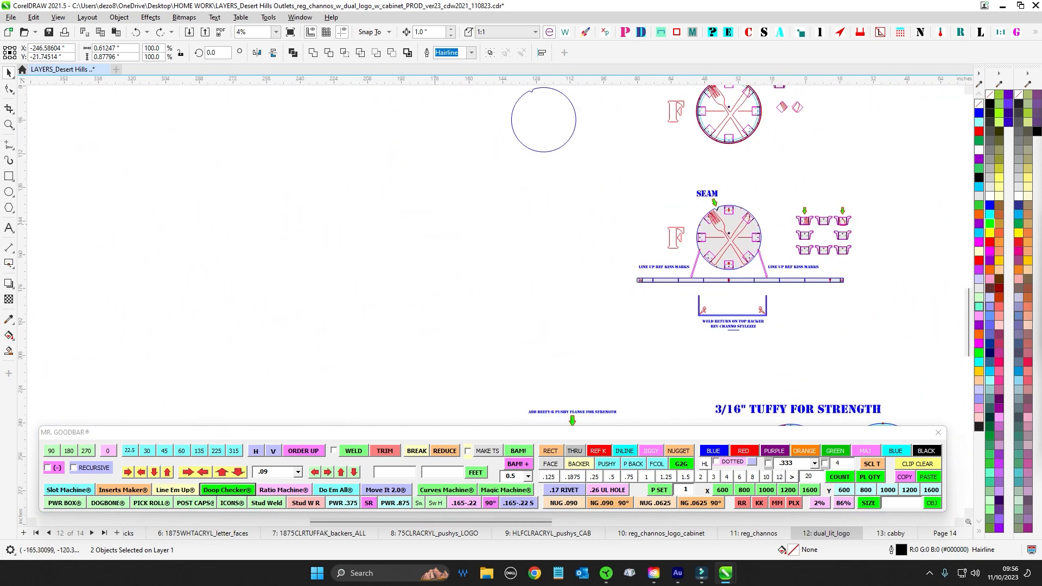
{"action": "scroll", "coordinate": [506, 278], "scroll_direction": "up", "scroll_amount": 3}
{"action": "scroll", "coordinate": [611, 176], "scroll_direction": "up", "scroll_amount": 1}
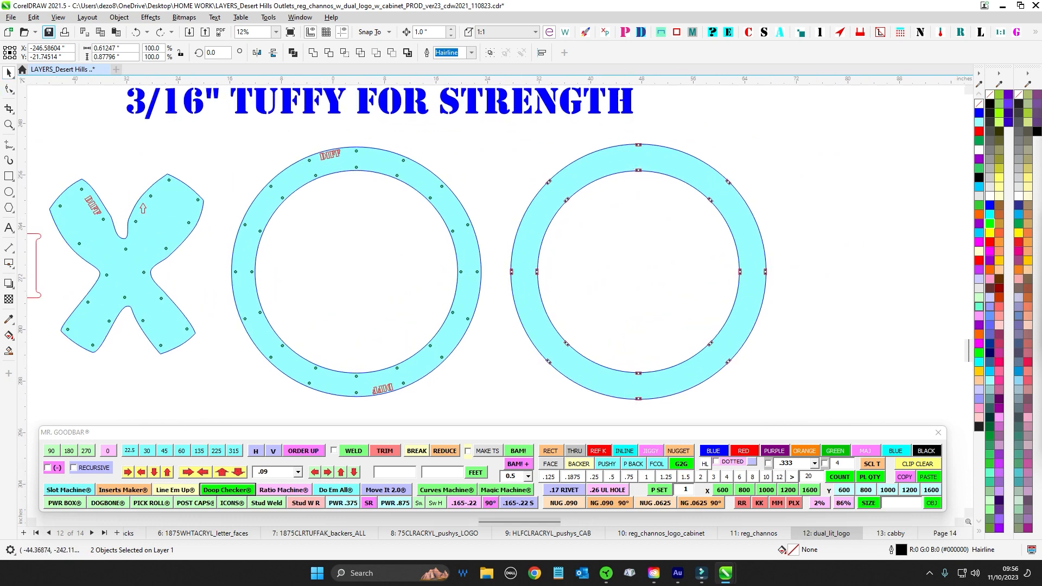
{"action": "scroll", "coordinate": [638, 148], "scroll_direction": "up", "scroll_amount": 2}
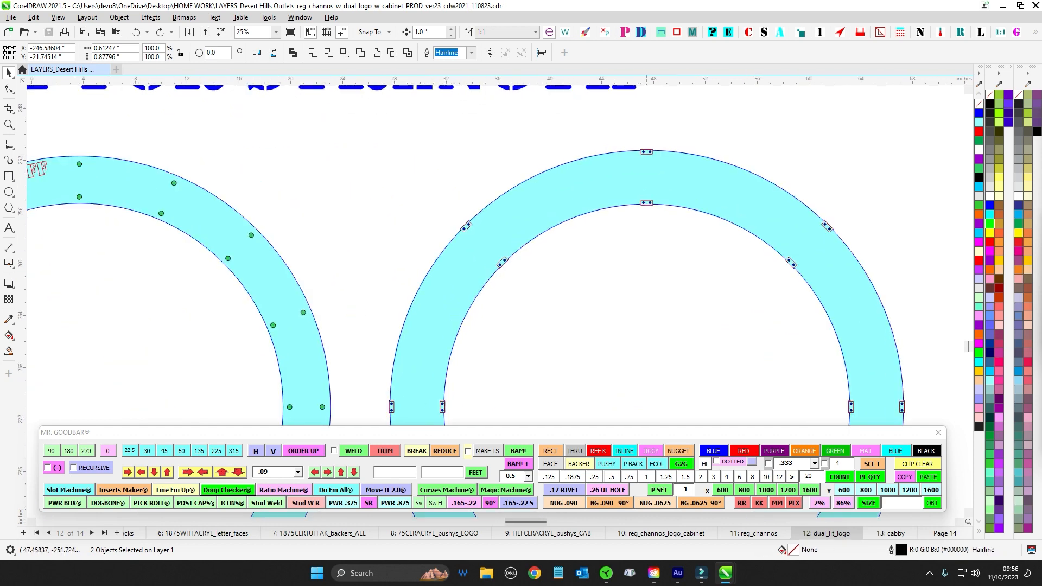
{"action": "scroll", "coordinate": [638, 148], "scroll_direction": "down", "scroll_amount": 1}
{"action": "scroll", "coordinate": [638, 147], "scroll_direction": "up", "scroll_amount": 1}
{"action": "left_click", "coordinate": [645, 161]}
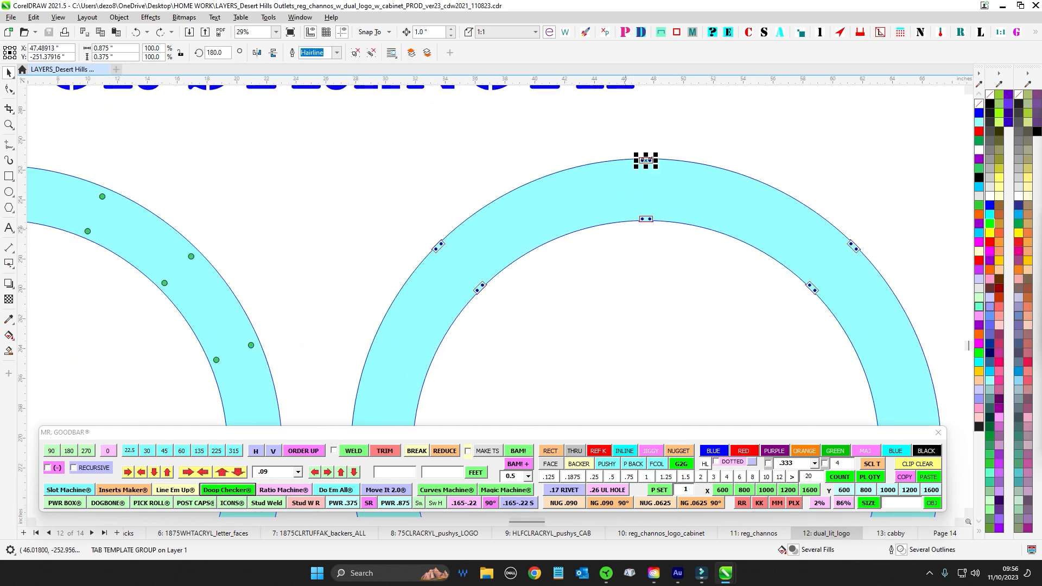
- Survey the layers from the plain outer ring across the fork-and-knife plates to the side section with the long drill bit
{"action": "scroll", "coordinate": [673, 326], "scroll_direction": "down", "scroll_amount": 2}
{"action": "scroll", "coordinate": [747, 250], "scroll_direction": "down", "scroll_amount": 5}
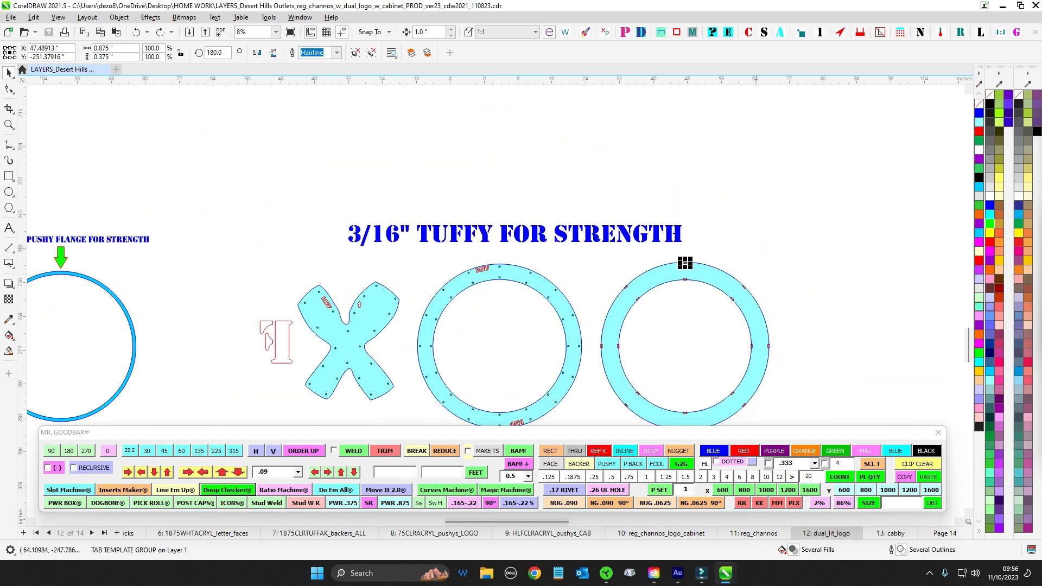
{"action": "mouse_move", "coordinate": [561, 122]}
{"action": "left_mouse_down"}
{"action": "mouse_move", "coordinate": [569, 276]}
{"action": "mouse_move", "coordinate": [478, 363]}
{"action": "left_mouse_up"}
{"action": "scroll", "coordinate": [479, 209], "scroll_direction": "up", "scroll_amount": 5}
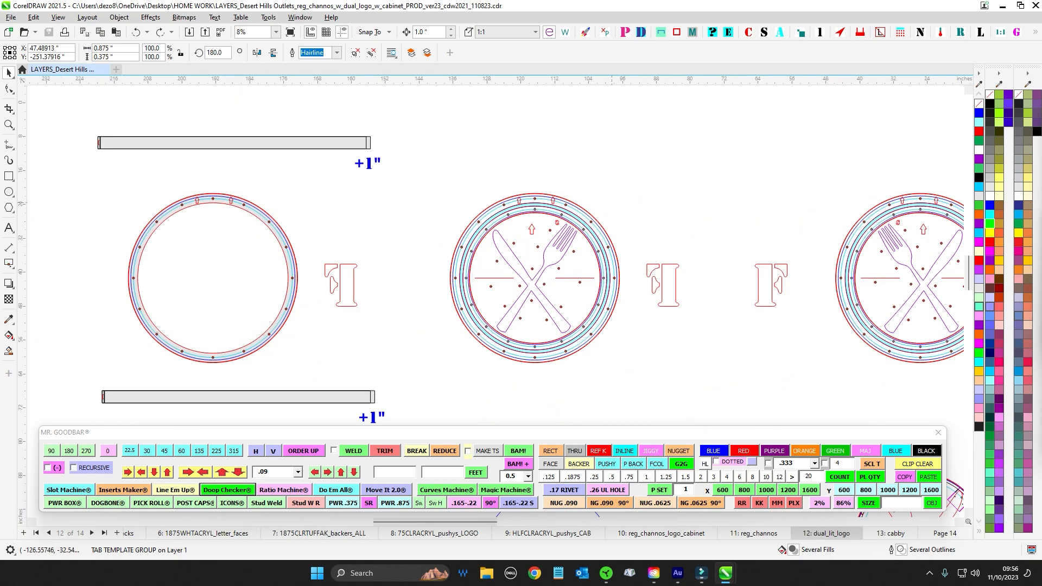
{"action": "left_click_drag", "start_coordinate": [554, 234], "coordinate": [371, 204]}
{"action": "left_click_drag", "start_coordinate": [790, 241], "coordinate": [531, 229]}
{"action": "scroll", "coordinate": [531, 229], "scroll_direction": "up", "scroll_amount": 1}
{"action": "scroll", "coordinate": [522, 251], "scroll_direction": "down", "scroll_amount": 1}
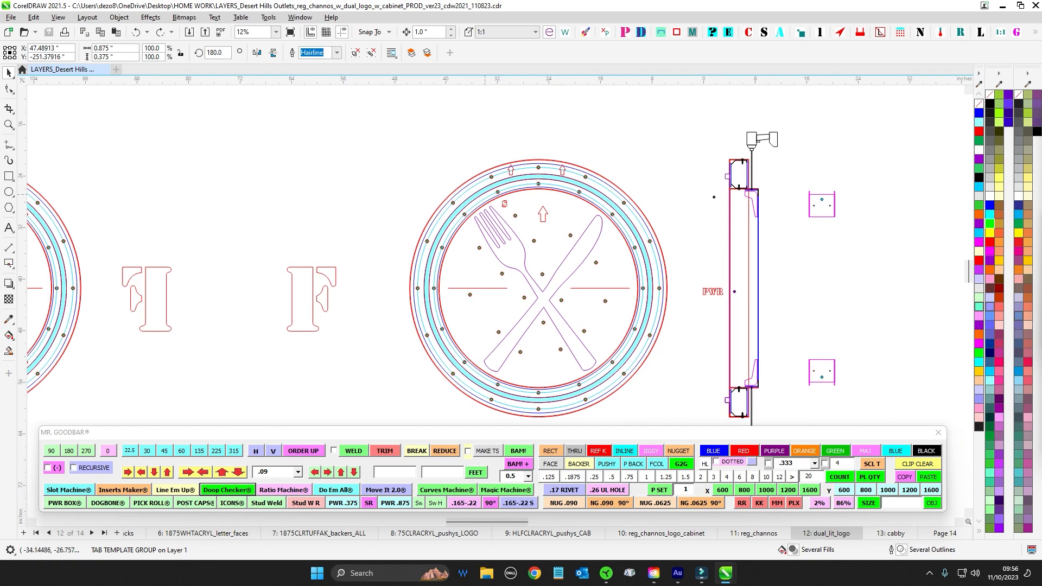
- Trace the layers back to the DHO side section and compare its upper box with the plain ring and cyan rings
{"action": "scroll", "coordinate": [492, 217], "scroll_direction": "down", "scroll_amount": 1}
{"action": "left_click_drag", "start_coordinate": [467, 217], "coordinate": [688, 231]}
{"action": "left_click_drag", "start_coordinate": [347, 217], "coordinate": [642, 229]}
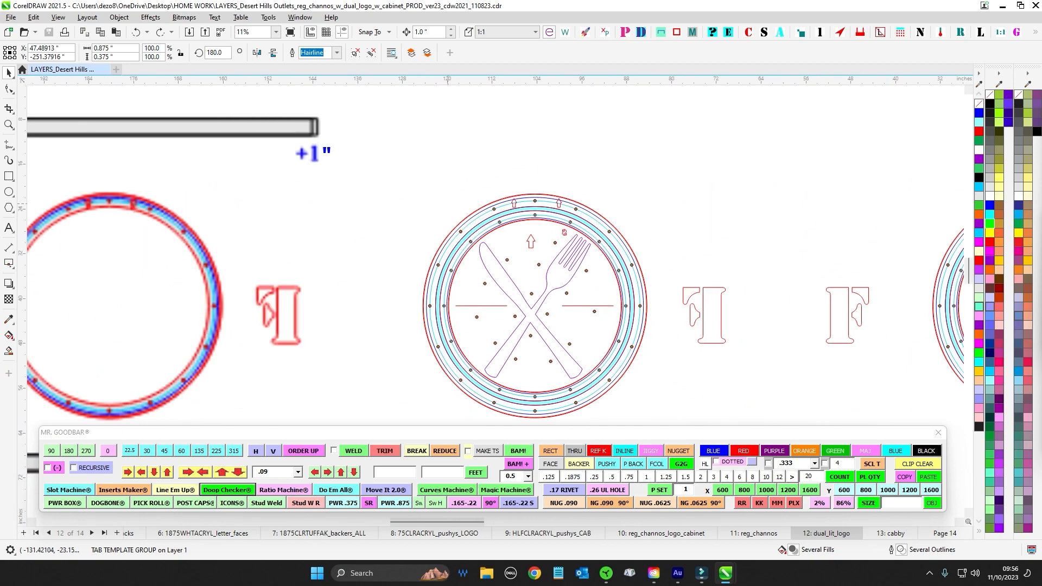
{"action": "scroll", "coordinate": [314, 224], "scroll_direction": "down", "scroll_amount": 1}
{"action": "left_click_drag", "start_coordinate": [315, 223], "coordinate": [572, 237]}
{"action": "scroll", "coordinate": [183, 306], "scroll_direction": "up", "scroll_amount": 3}
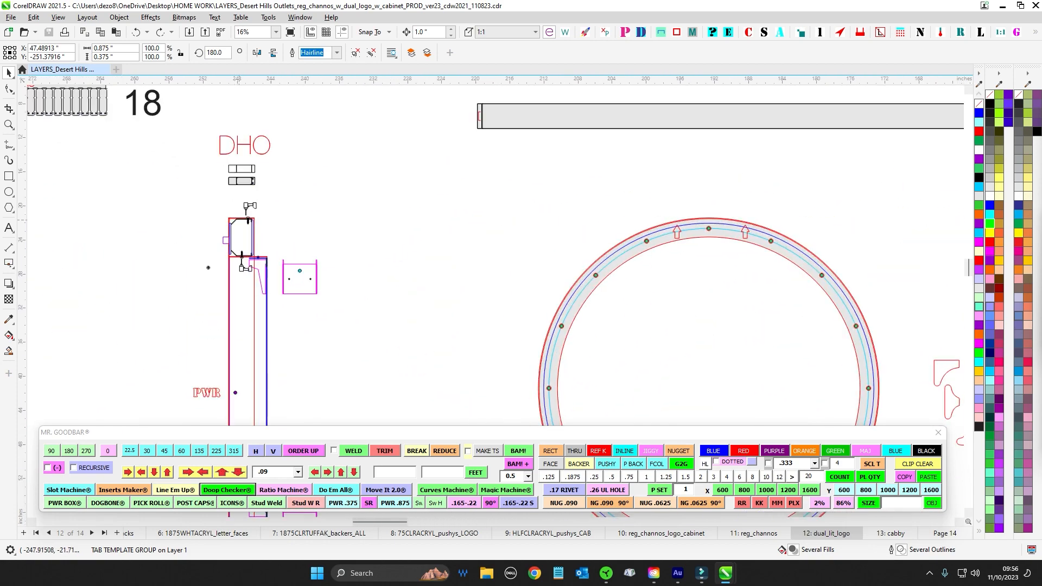
{"action": "scroll", "coordinate": [183, 307], "scroll_direction": "down", "scroll_amount": 4}
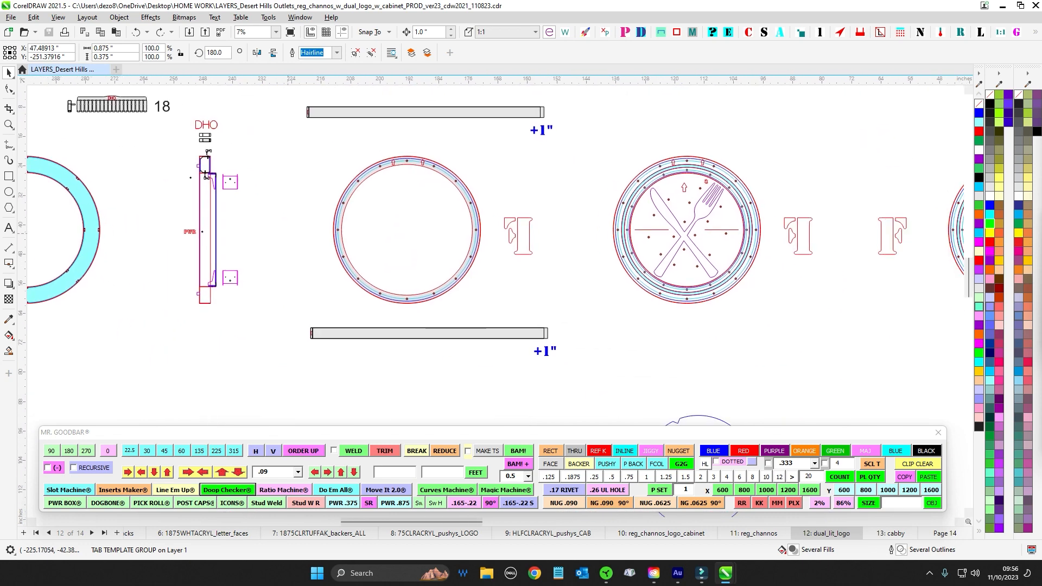
{"action": "left_click_drag", "start_coordinate": [206, 173], "coordinate": [371, 227]}
{"action": "scroll", "coordinate": [372, 227], "scroll_direction": "down", "scroll_amount": 1}
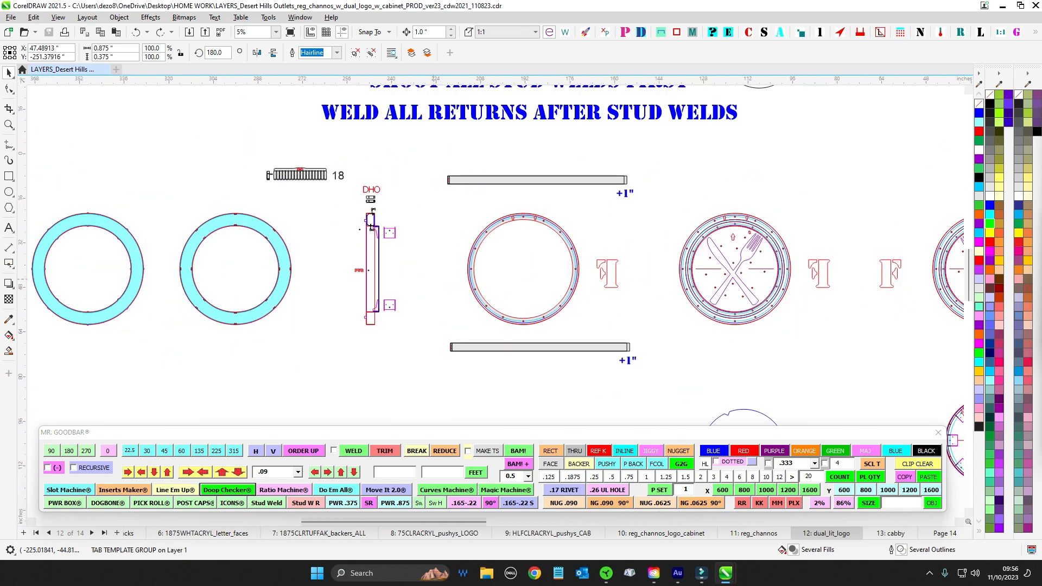
{"action": "scroll", "coordinate": [371, 227], "scroll_direction": "up", "scroll_amount": 4}
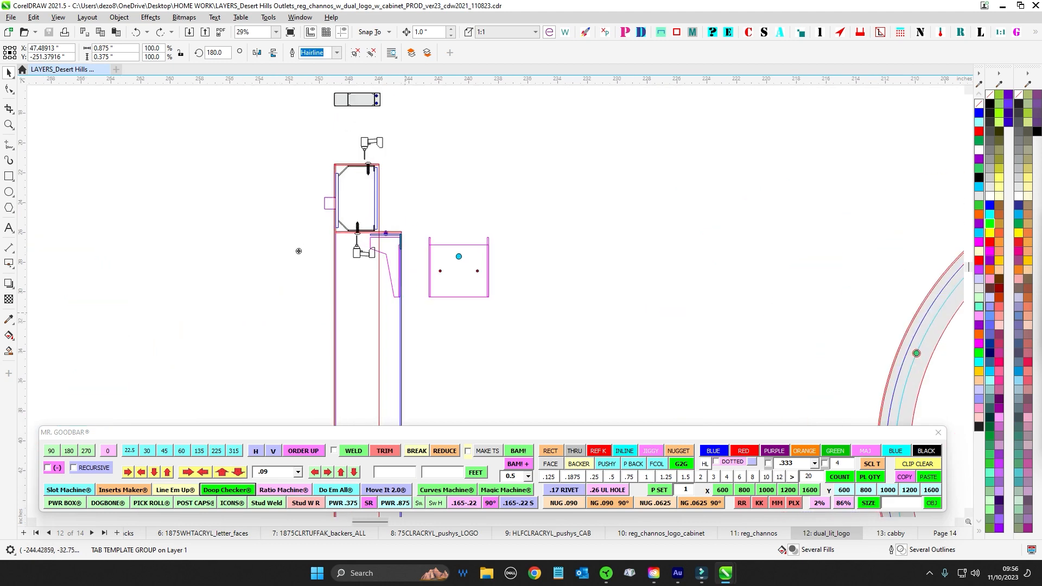
- Locate the SEAM plate and its return strip, and select the purple holes below the strip's PWR labels
{"action": "scroll", "coordinate": [299, 250], "scroll_direction": "down", "scroll_amount": 3}
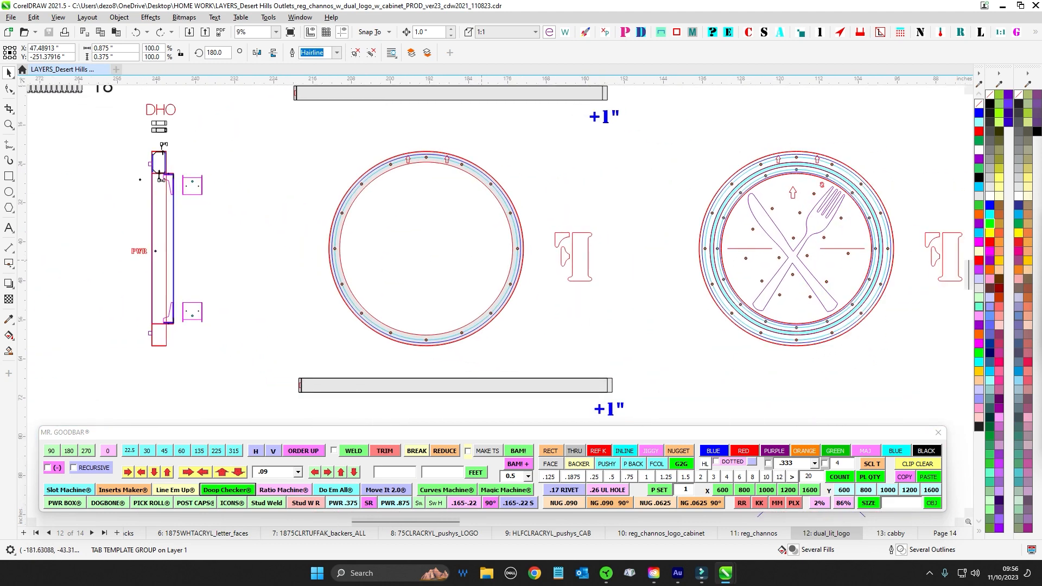
{"action": "scroll", "coordinate": [298, 250], "scroll_direction": "down", "scroll_amount": 2}
{"action": "scroll", "coordinate": [298, 251], "scroll_direction": "up", "scroll_amount": 1}
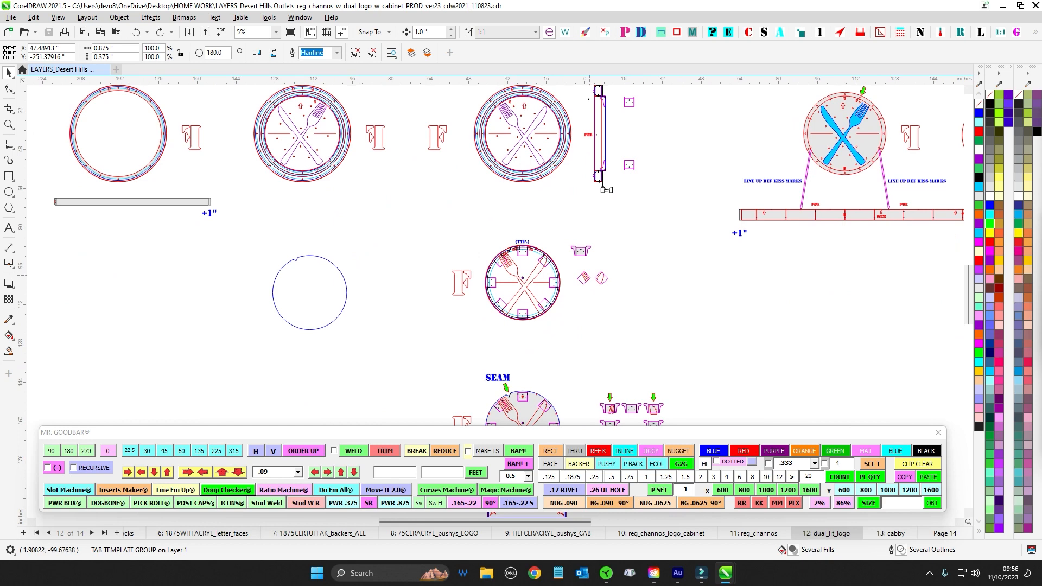
{"action": "left_click_drag", "start_coordinate": [600, 335], "coordinate": [134, 417]}
{"action": "scroll", "coordinate": [489, 245], "scroll_direction": "up", "scroll_amount": 1}
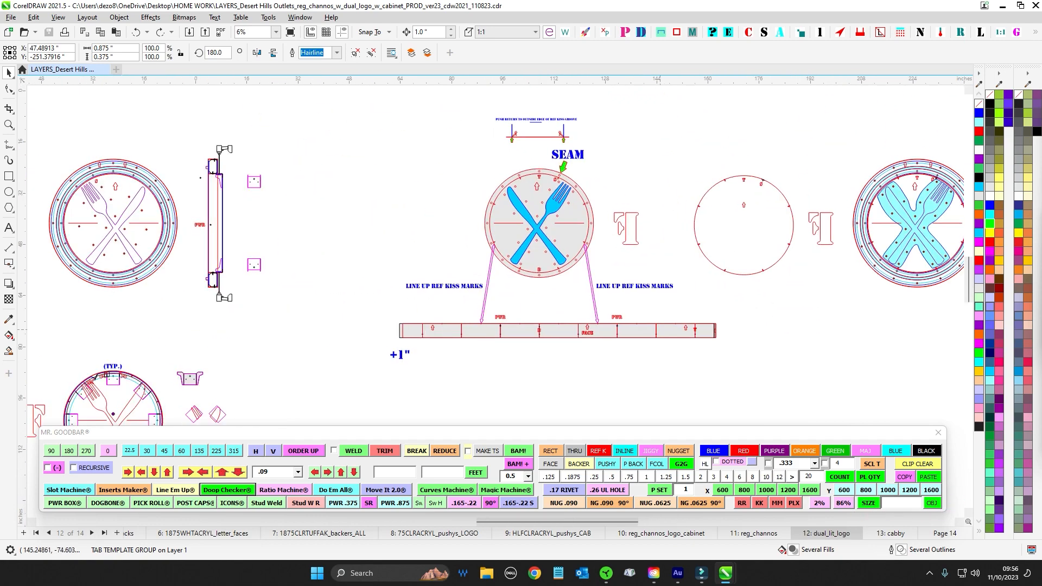
{"action": "scroll", "coordinate": [510, 321], "scroll_direction": "up", "scroll_amount": 2}
{"action": "left_click_drag", "start_coordinate": [510, 323], "coordinate": [456, 360]}
{"action": "left_click_drag", "start_coordinate": [942, 329], "coordinate": [731, 326]}
{"action": "scroll", "coordinate": [731, 325], "scroll_direction": "up", "scroll_amount": 1}
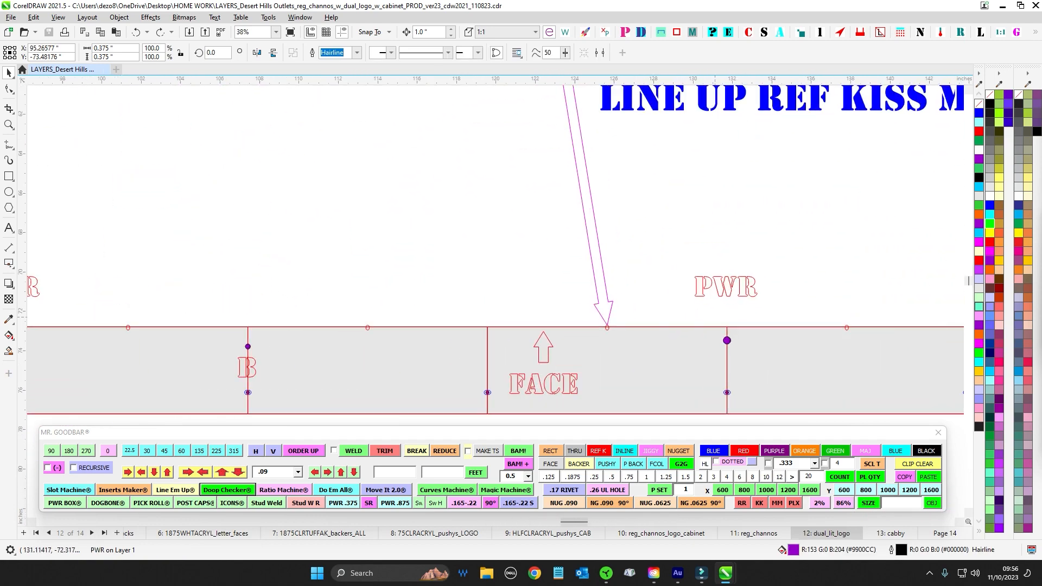
- Select the matching purple PWR hole in the side section beside the fork-and-knife plate
{"action": "scroll", "coordinate": [727, 340], "scroll_direction": "down", "scroll_amount": 3}
{"action": "scroll", "coordinate": [509, 92], "scroll_direction": "up", "scroll_amount": 1}
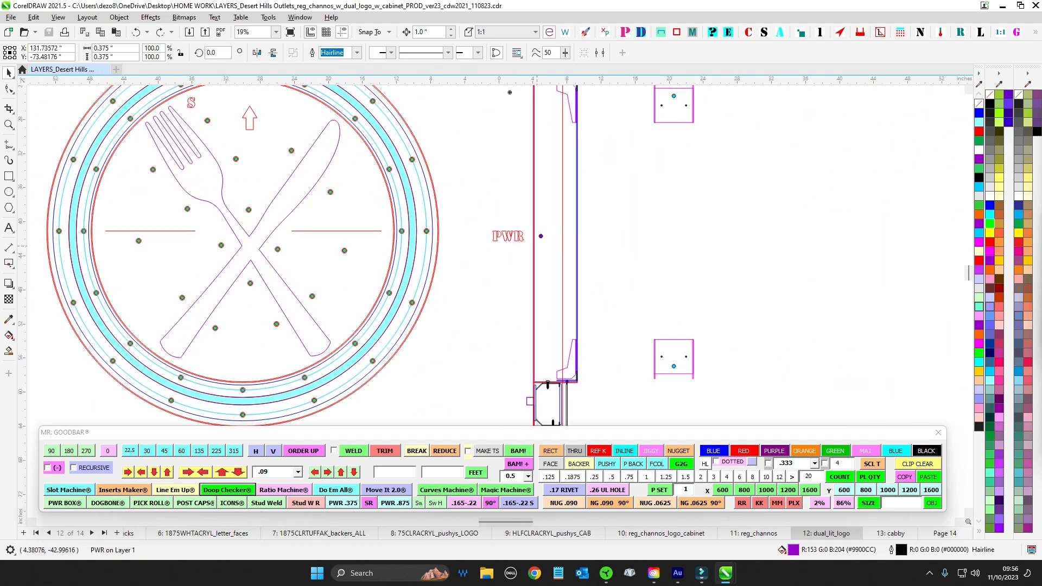
{"action": "scroll", "coordinate": [510, 92], "scroll_direction": "up", "scroll_amount": 1}
{"action": "scroll", "coordinate": [731, 101], "scroll_direction": "left", "scroll_amount": 2}
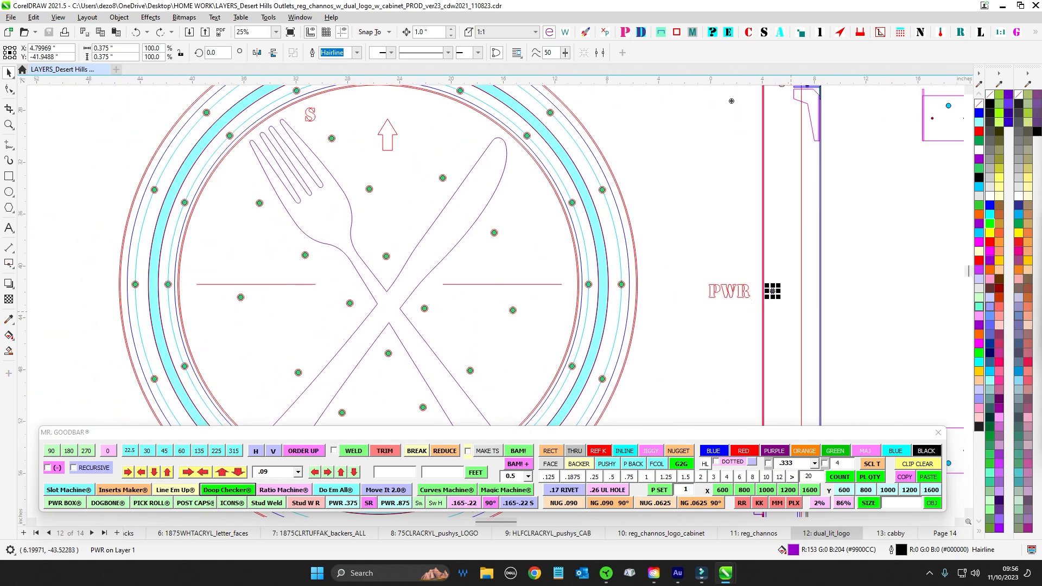
- Examine the side section beside the fork-and-knife plate, comparing its boxed ends, screws and PWR hole with the plate's rings
{"action": "scroll", "coordinate": [732, 101], "scroll_direction": "down", "scroll_amount": 4}
{"action": "scroll", "coordinate": [637, 246], "scroll_direction": "up", "scroll_amount": 2}
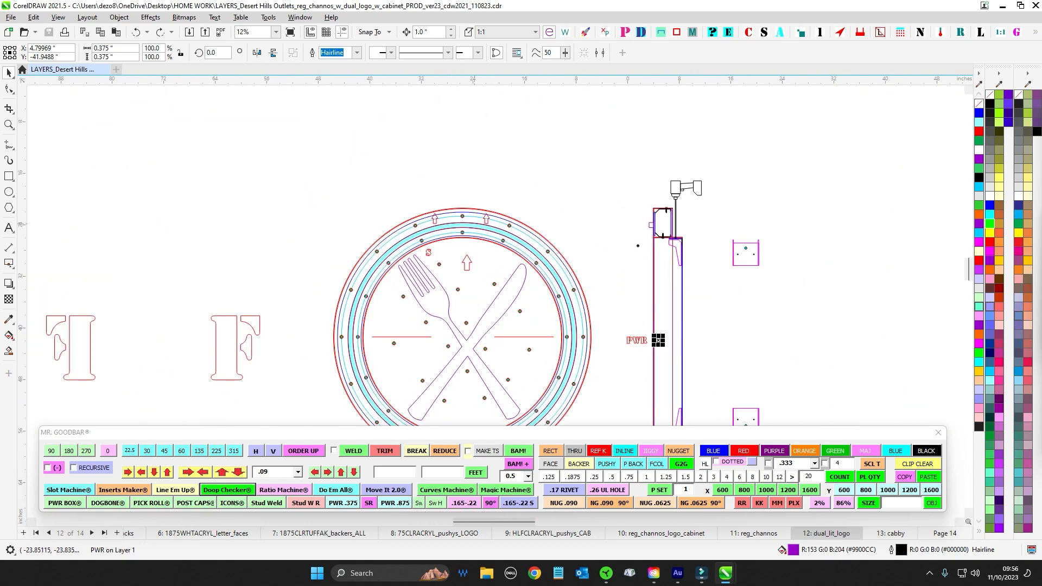
{"action": "scroll", "coordinate": [692, 353], "scroll_direction": "up", "scroll_amount": 1}
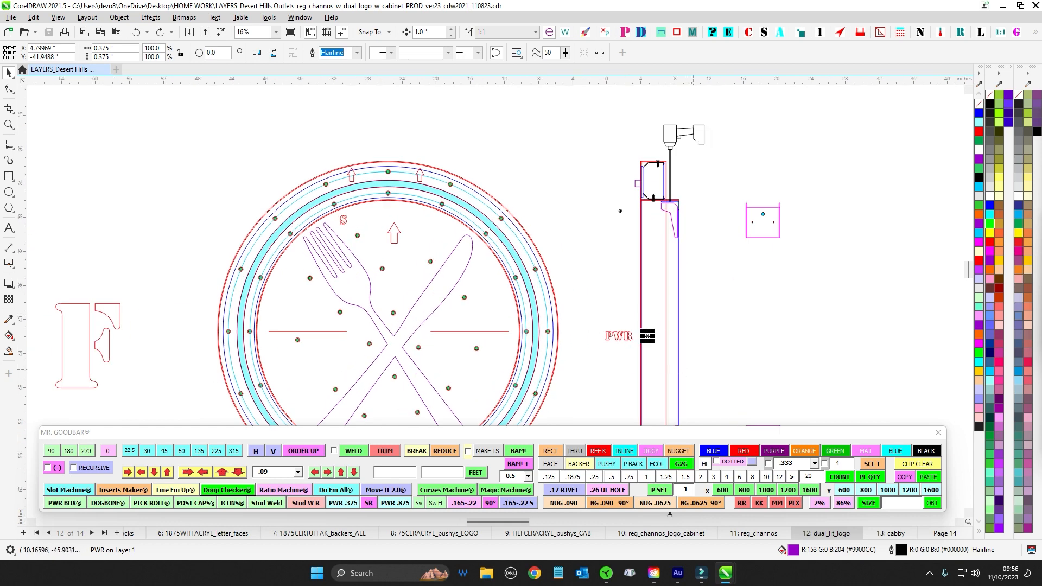
{"action": "left_click_drag", "start_coordinate": [587, 313], "coordinate": [664, 308]}
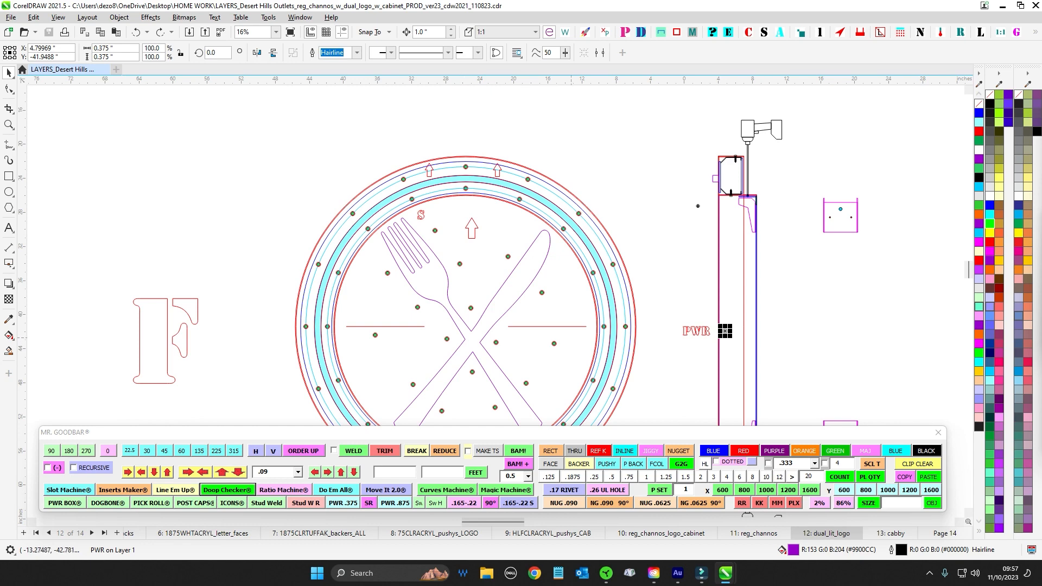
{"action": "scroll", "coordinate": [310, 233], "scroll_direction": "down", "scroll_amount": 1}
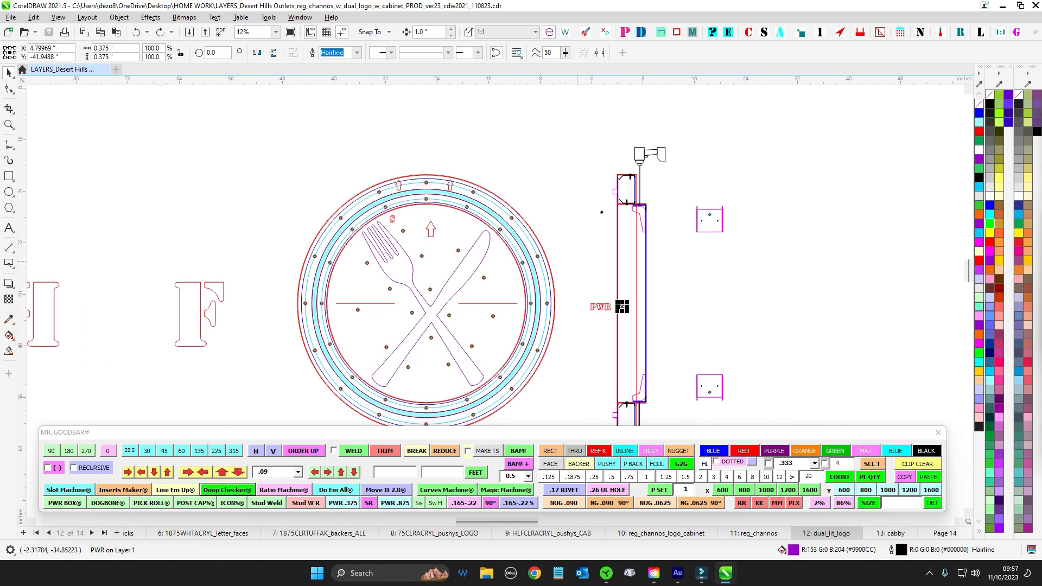
{"action": "scroll", "coordinate": [619, 310], "scroll_direction": "up", "scroll_amount": 1}
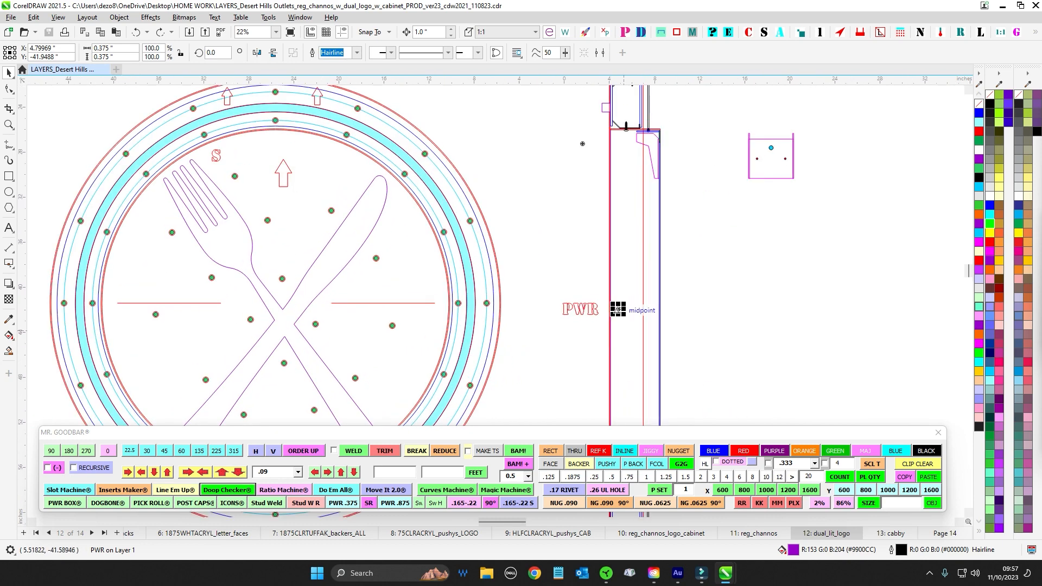
{"action": "scroll", "coordinate": [620, 313], "scroll_direction": "down", "scroll_amount": 1}
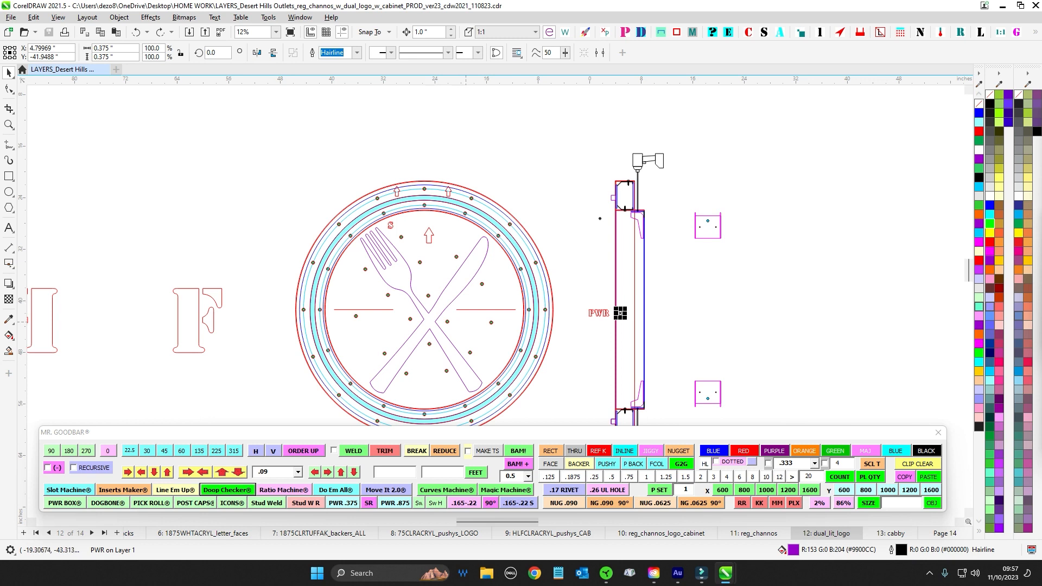
{"action": "scroll", "coordinate": [623, 240], "scroll_direction": "down", "scroll_amount": 1}
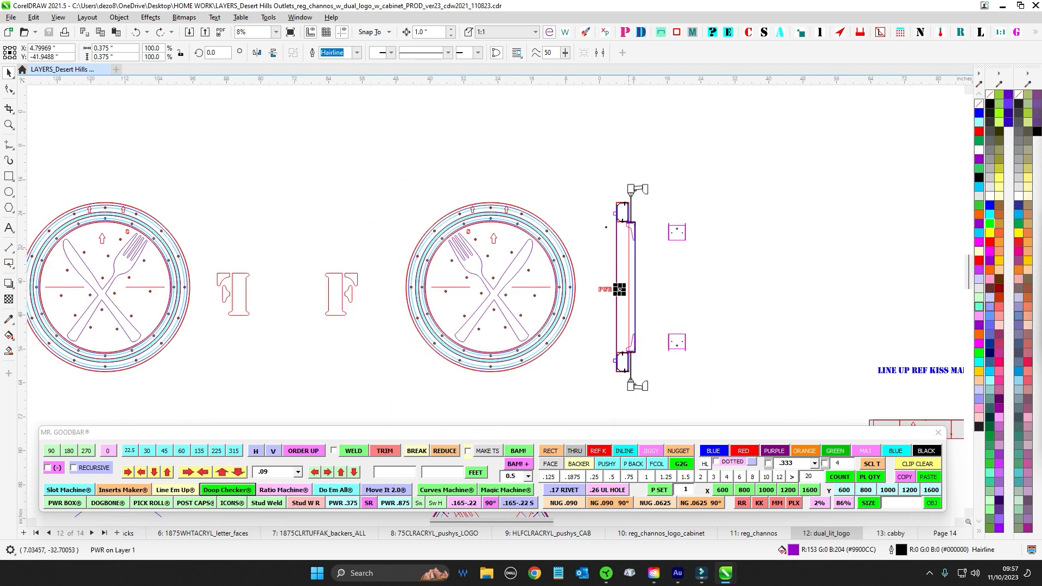
{"action": "scroll", "coordinate": [390, 217], "scroll_direction": "down", "scroll_amount": 1}
{"action": "scroll", "coordinate": [545, 314], "scroll_direction": "up", "scroll_amount": 1}
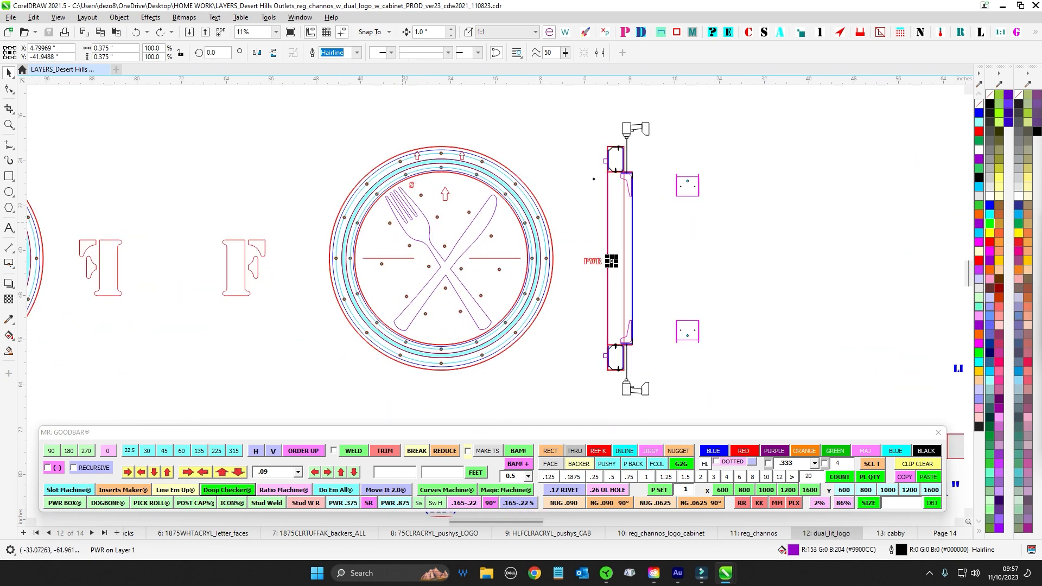
{"action": "scroll", "coordinate": [509, 265], "scroll_direction": "up", "scroll_amount": 2}
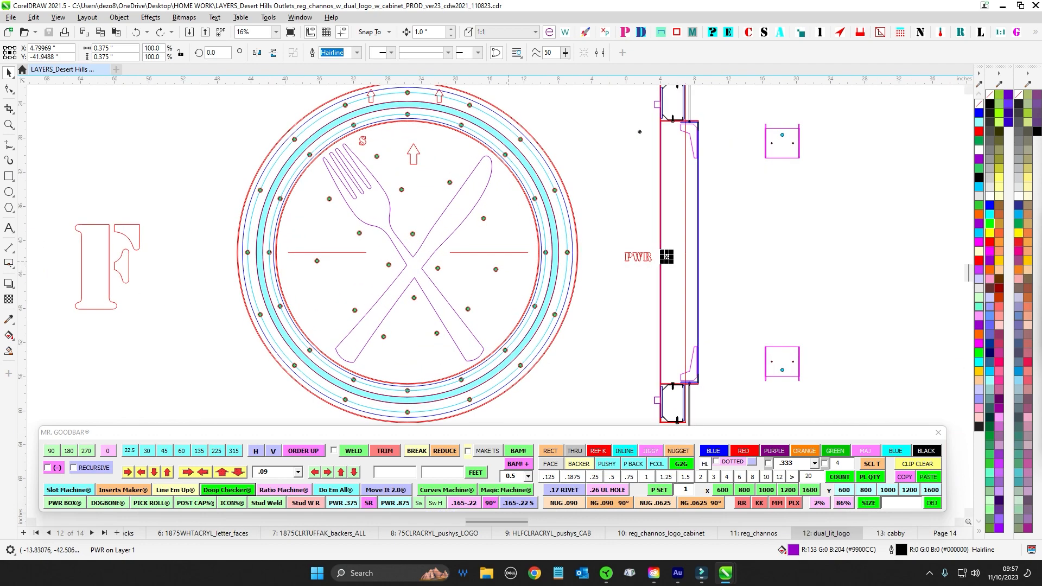
{"action": "scroll", "coordinate": [766, 248], "scroll_direction": "up", "scroll_amount": 4}
{"action": "scroll", "coordinate": [753, 252], "scroll_direction": "down", "scroll_amount": 6}
{"action": "scroll", "coordinate": [644, 135], "scroll_direction": "up", "scroll_amount": 6}
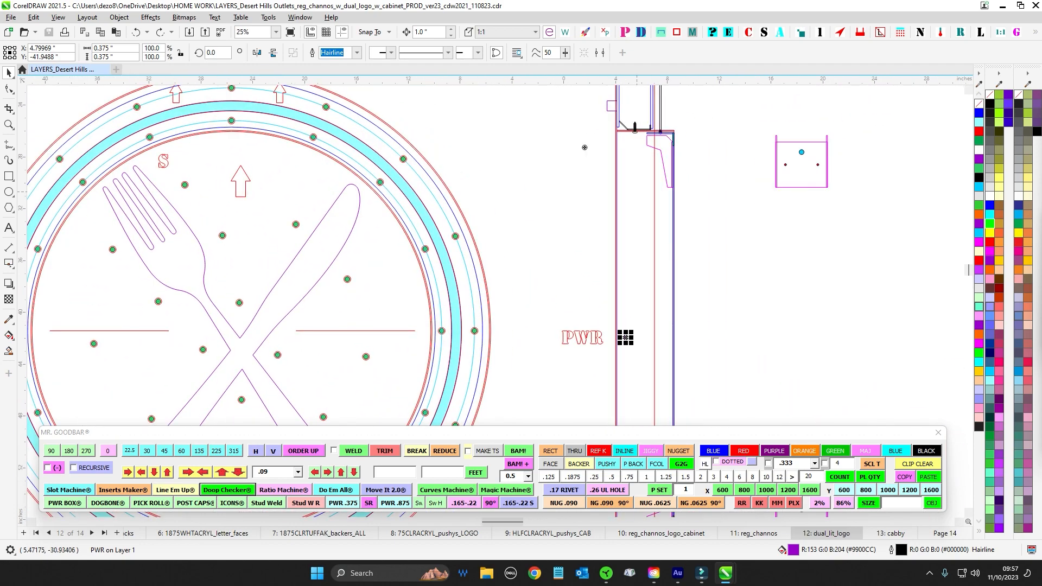
- Place a vertical guideline at about X 6.317 inches in the side section, between the purple PWR hole and the inner red line
{"action": "scroll", "coordinate": [646, 135], "scroll_direction": "down", "scroll_amount": 4}
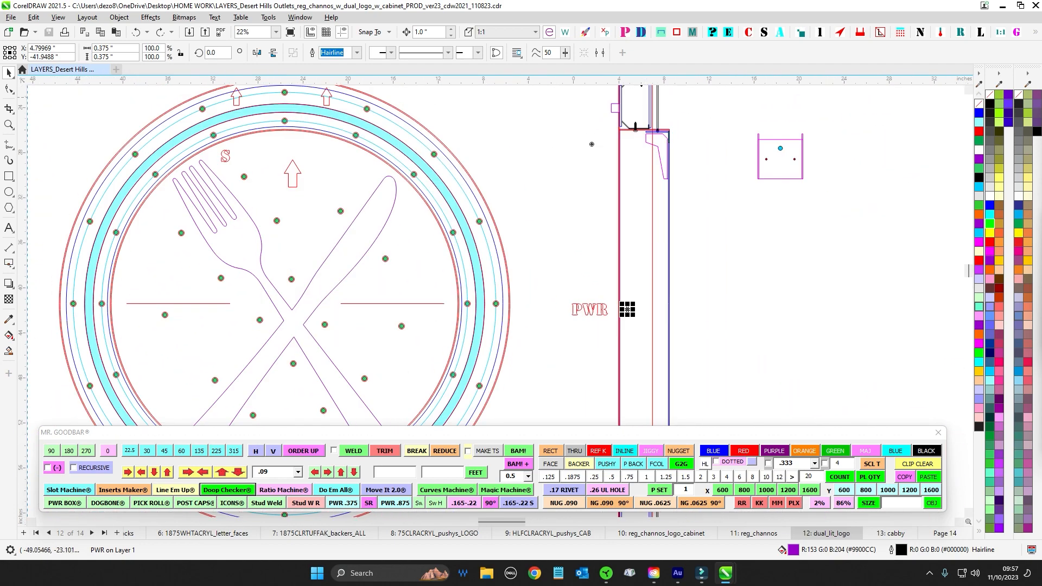
{"action": "left_click", "coordinate": [645, 321]}
{"action": "scroll", "coordinate": [651, 320], "scroll_direction": "up", "scroll_amount": 2}
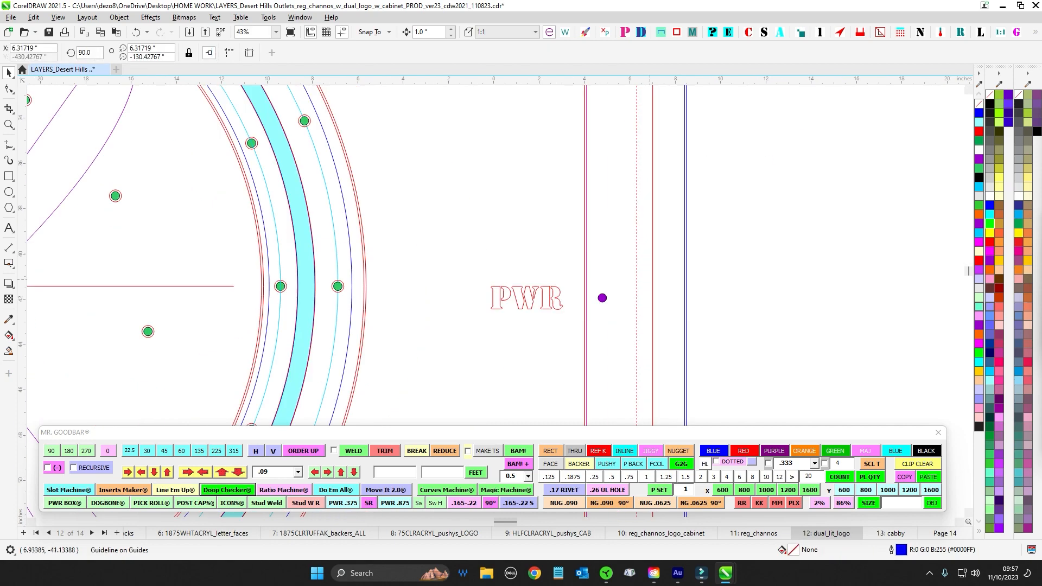
- Examine the side section around the guideline and the PWR hole, and compare it with the (TYP.) clip plate and the SEAM plate below
{"action": "scroll", "coordinate": [627, 296], "scroll_direction": "up", "scroll_amount": 1}
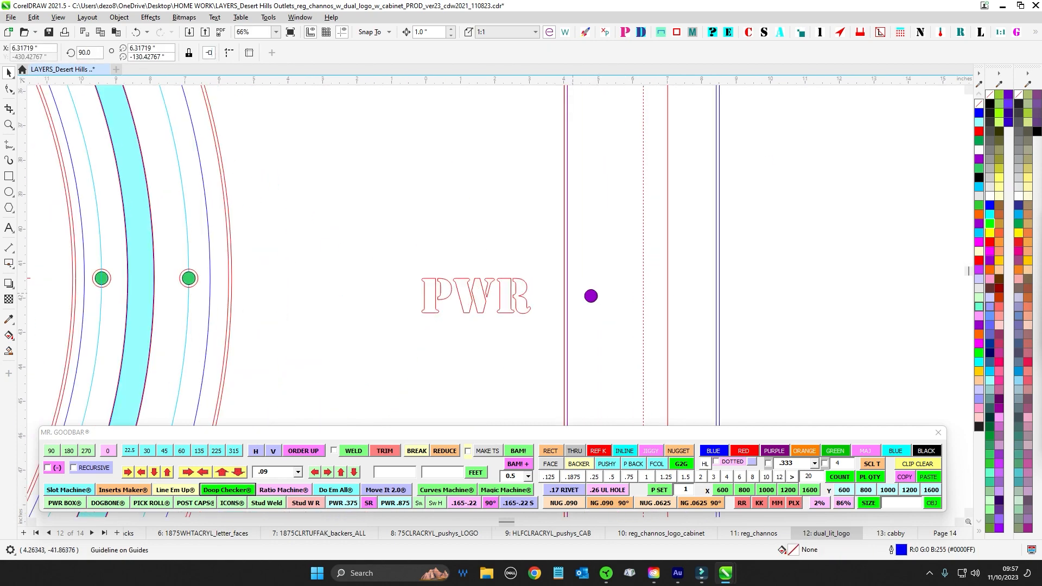
{"action": "scroll", "coordinate": [573, 292], "scroll_direction": "down", "scroll_amount": 5}
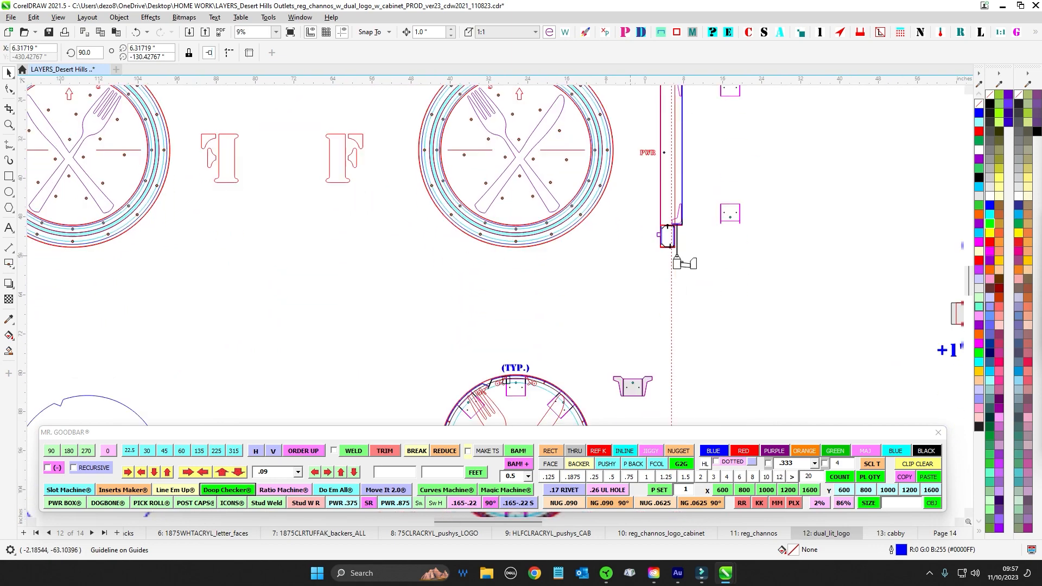
{"action": "scroll", "coordinate": [573, 291], "scroll_direction": "down", "scroll_amount": 2}
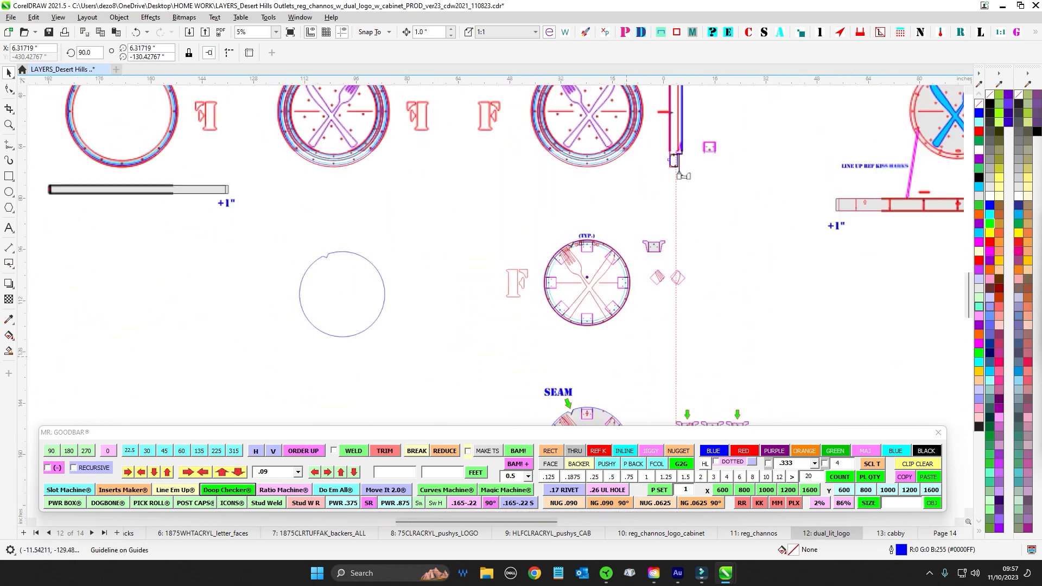
{"action": "scroll", "coordinate": [679, 175], "scroll_direction": "up", "scroll_amount": 3}
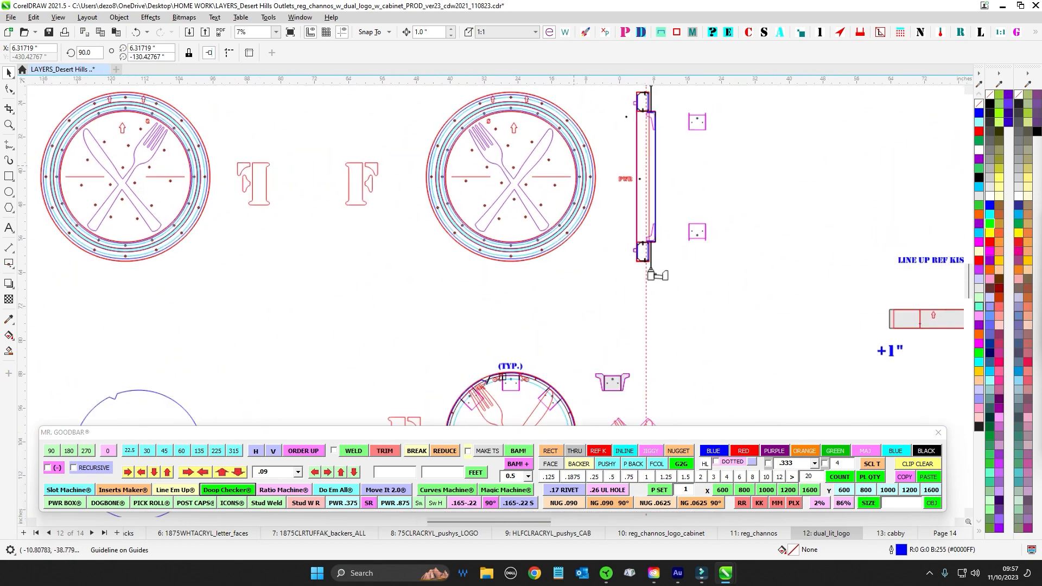
{"action": "scroll", "coordinate": [576, 218], "scroll_direction": "up", "scroll_amount": 2}
{"action": "scroll", "coordinate": [576, 217], "scroll_direction": "down", "scroll_amount": 2}
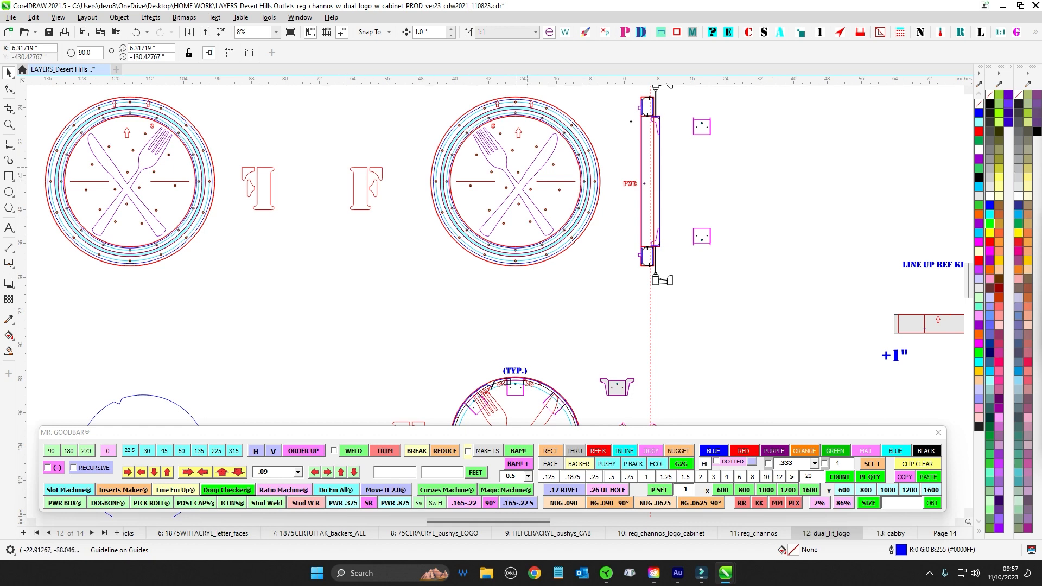
{"action": "scroll", "coordinate": [528, 182], "scroll_direction": "down", "scroll_amount": 2}
{"action": "scroll", "coordinate": [541, 236], "scroll_direction": "up", "scroll_amount": 3}
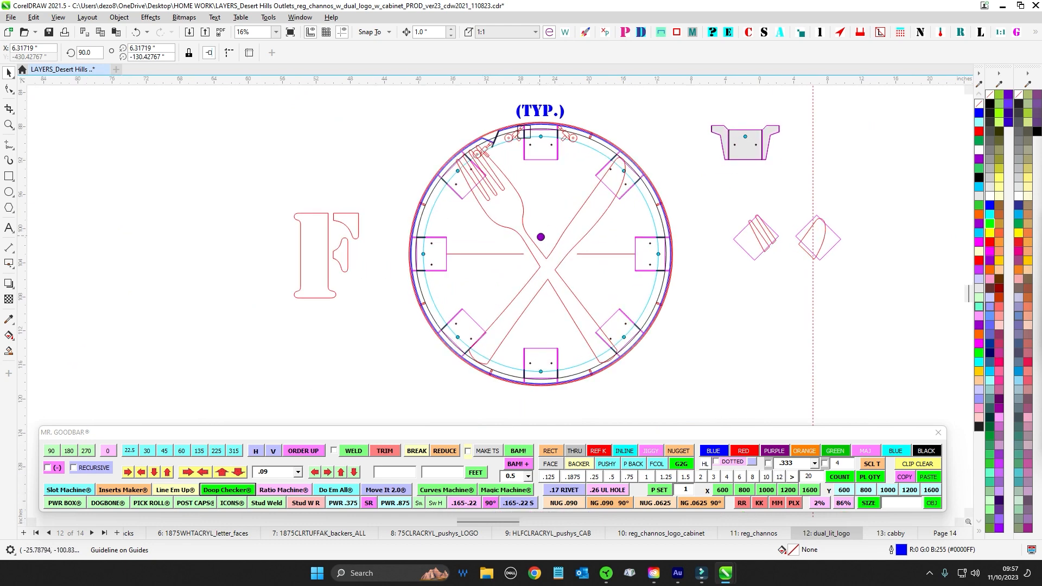
{"action": "scroll", "coordinate": [537, 163], "scroll_direction": "down", "scroll_amount": 4}
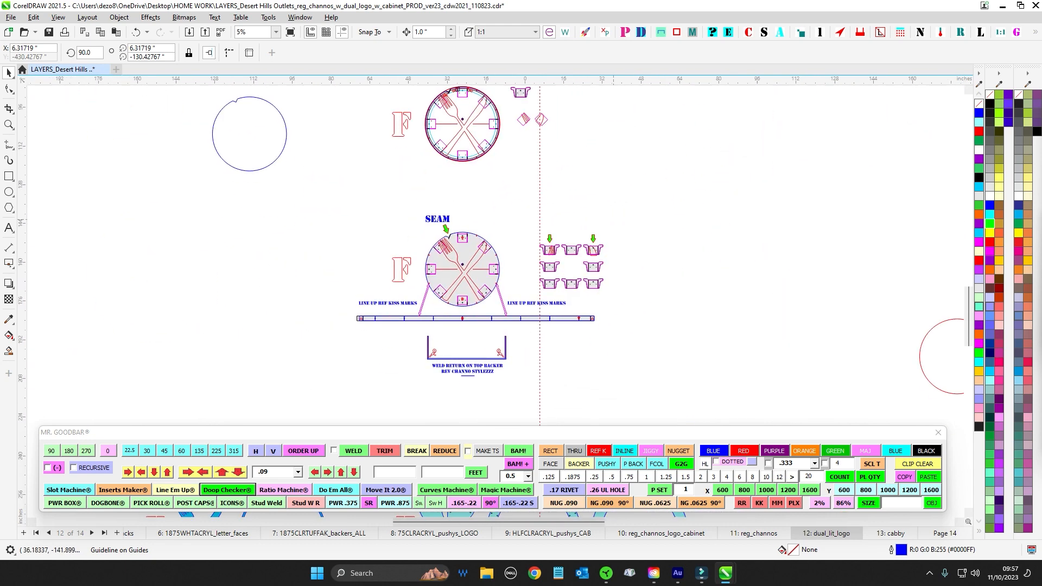
{"action": "scroll", "coordinate": [589, 115], "scroll_direction": "up", "scroll_amount": 2}
{"action": "scroll", "coordinate": [588, 115], "scroll_direction": "down", "scroll_amount": 4}
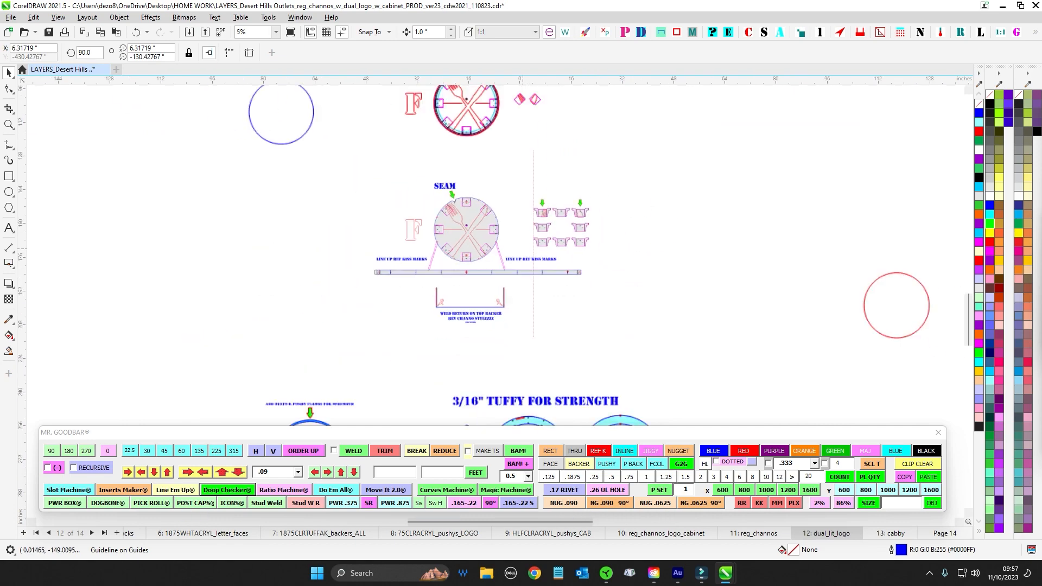
- Select the "SHOOT ALL STUD WELDS FIRST" note above the SEAM plate with the blue fork and knife
{"action": "scroll", "coordinate": [495, 297], "scroll_direction": "up", "scroll_amount": 3}
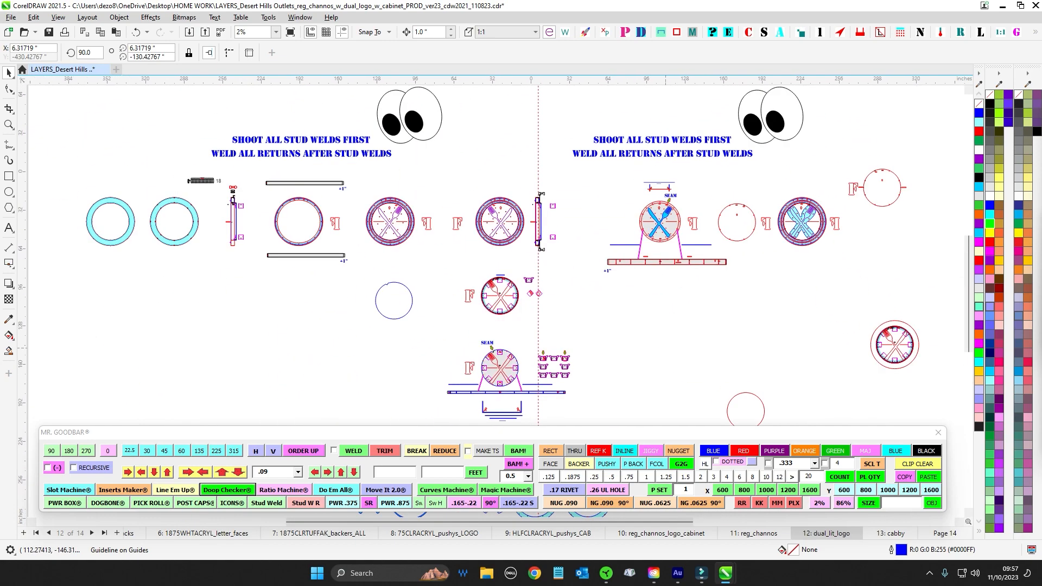
{"action": "scroll", "coordinate": [651, 163], "scroll_direction": "up", "scroll_amount": 2}
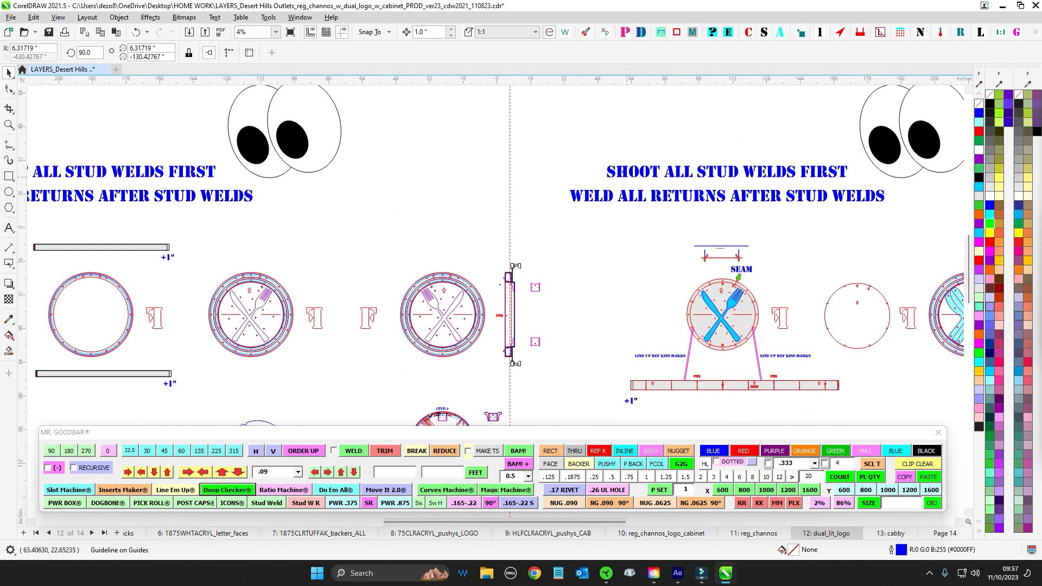
{"action": "left_click", "coordinate": [652, 171]}
{"action": "scroll", "coordinate": [651, 172], "scroll_direction": "up", "scroll_amount": 1}
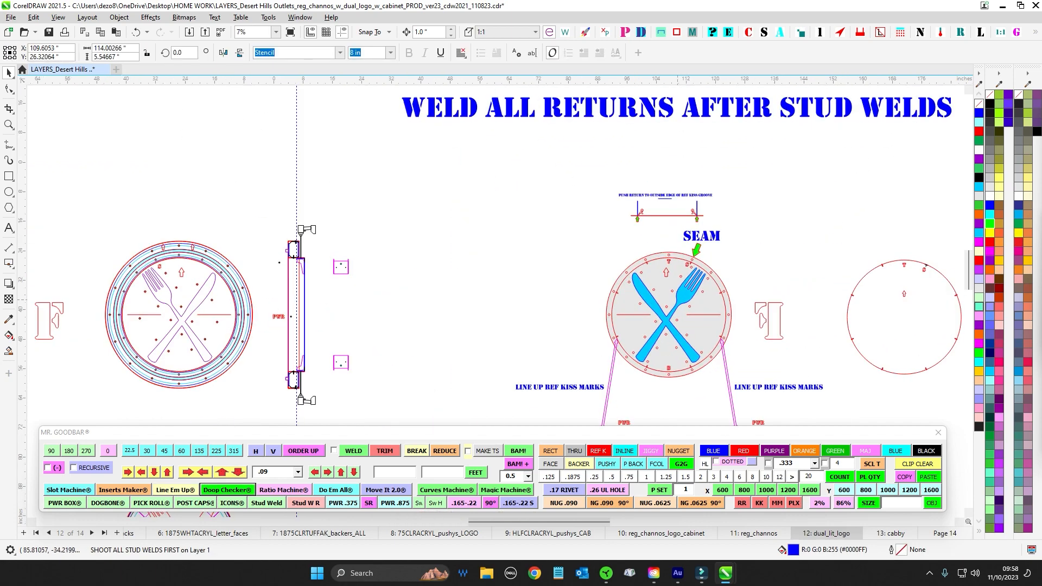
{"action": "scroll", "coordinate": [651, 171], "scroll_direction": "down", "scroll_amount": 1}
{"action": "left_click_drag", "start_coordinate": [639, 302], "coordinate": [533, 310]}
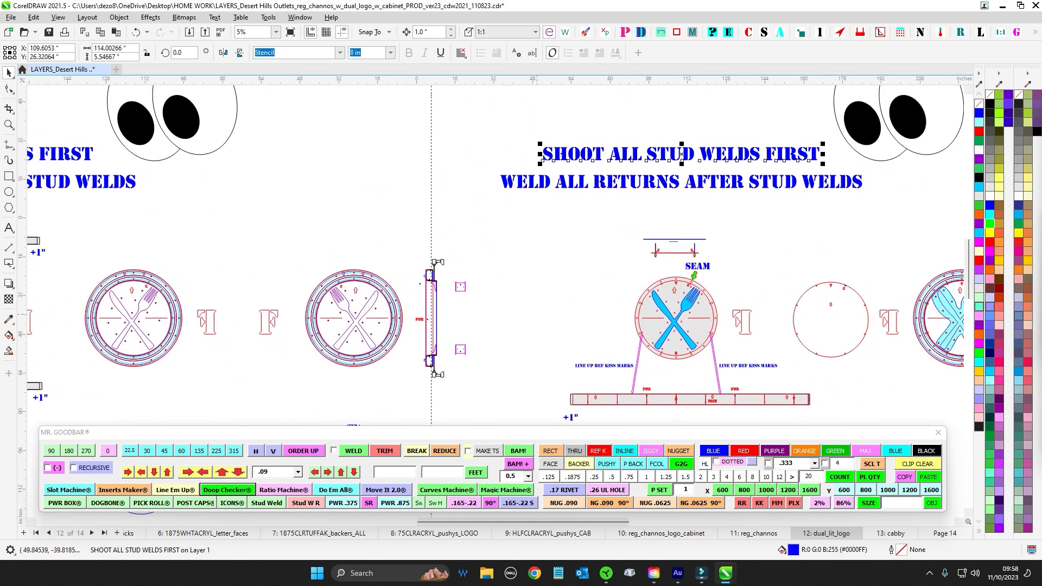
- Select the light-blue filled ring on the fork-and-knife plate beside the mirrored F
{"action": "scroll", "coordinate": [775, 254], "scroll_direction": "down", "scroll_amount": 2}
{"action": "scroll", "coordinate": [358, 270], "scroll_direction": "up", "scroll_amount": 2}
{"action": "scroll", "coordinate": [363, 266], "scroll_direction": "up", "scroll_amount": 3}
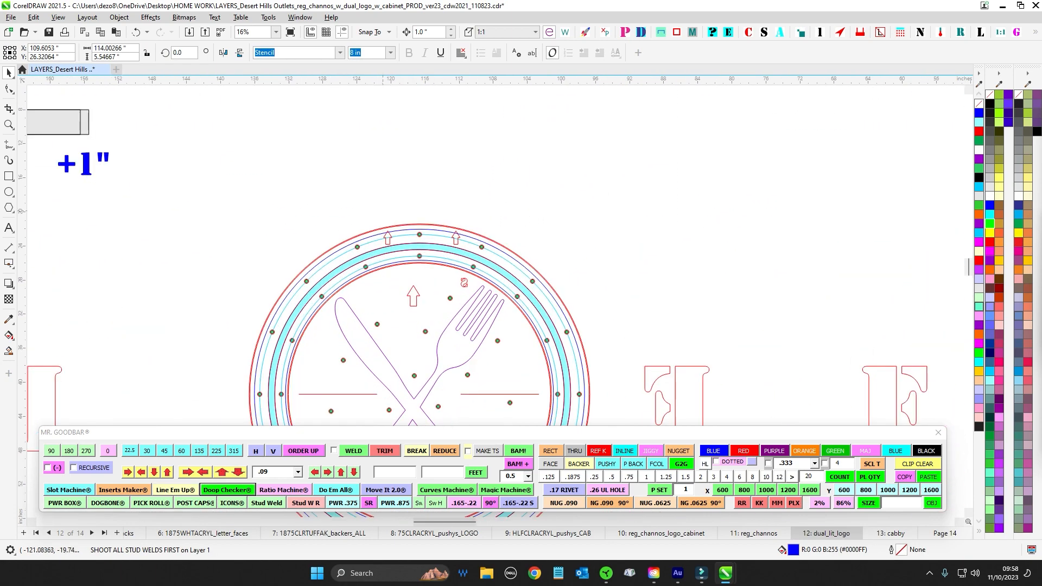
{"action": "scroll", "coordinate": [391, 232], "scroll_direction": "up", "scroll_amount": 1}
{"action": "left_click", "coordinate": [391, 256]}
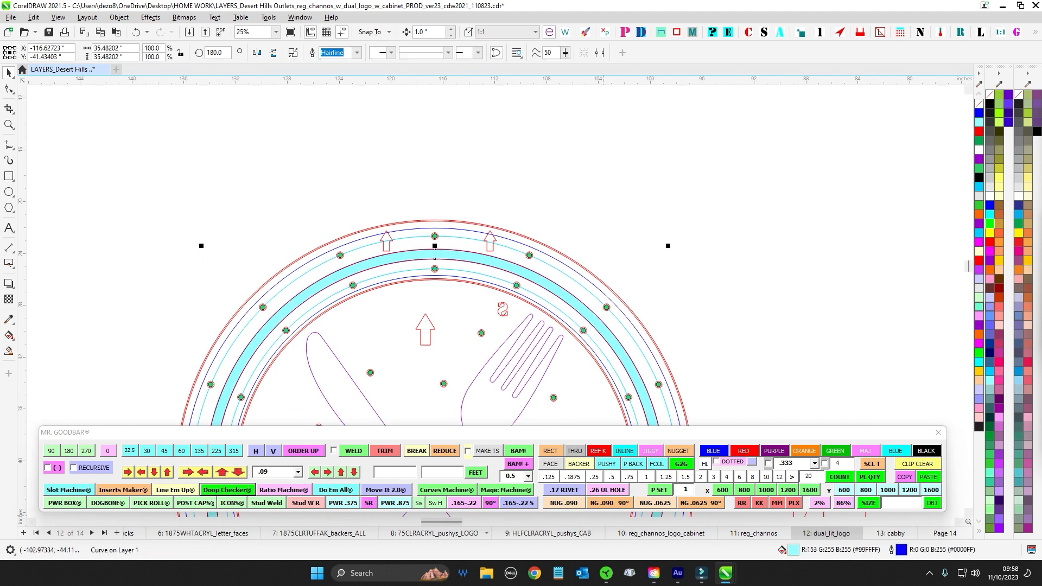
- On the 75CLRACRYL_pushys_LOGO page, select the "ADD BEEFY-R PUSHY FLANGE FOR STRENGTH" note together with its green arrow
{"action": "left_click", "coordinate": [434, 533]}
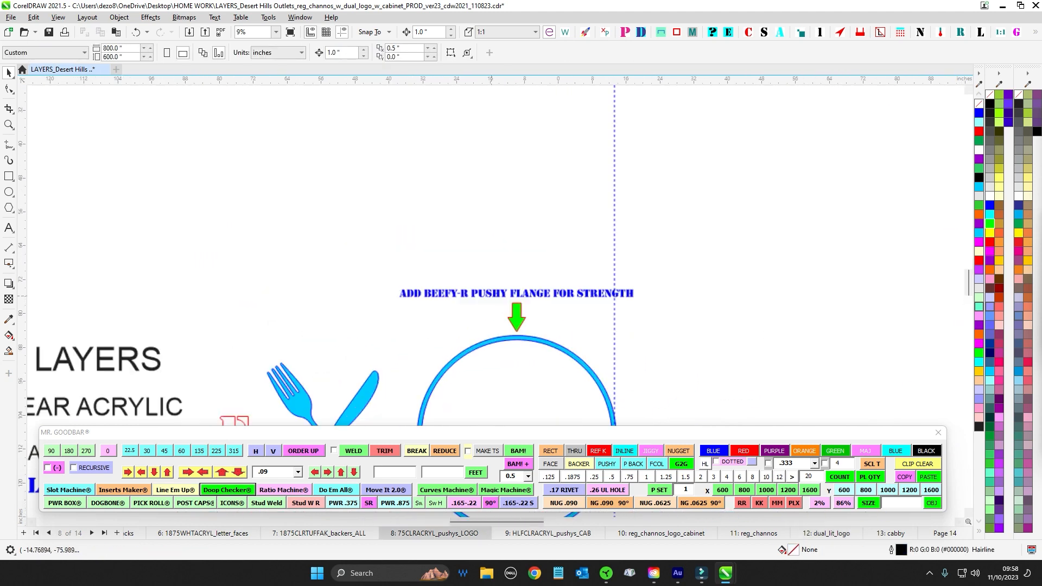
{"action": "left_click_drag", "start_coordinate": [323, 241], "coordinate": [831, 340]}
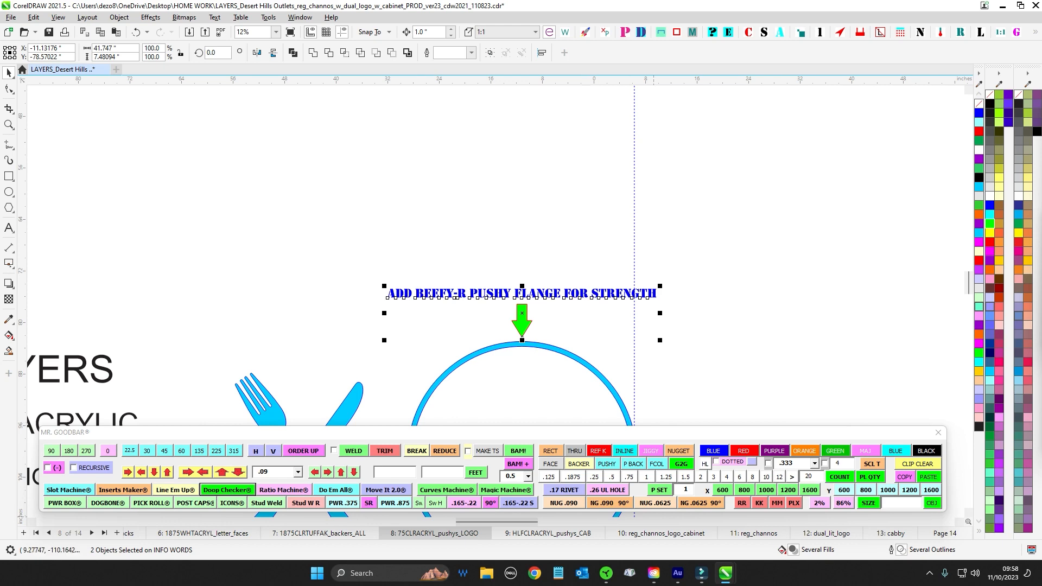
- Return to the dual_lit_logo page and select the blue 0.625 inline circle just inside the plate's outer red edge
{"action": "left_click", "coordinate": [826, 533]}
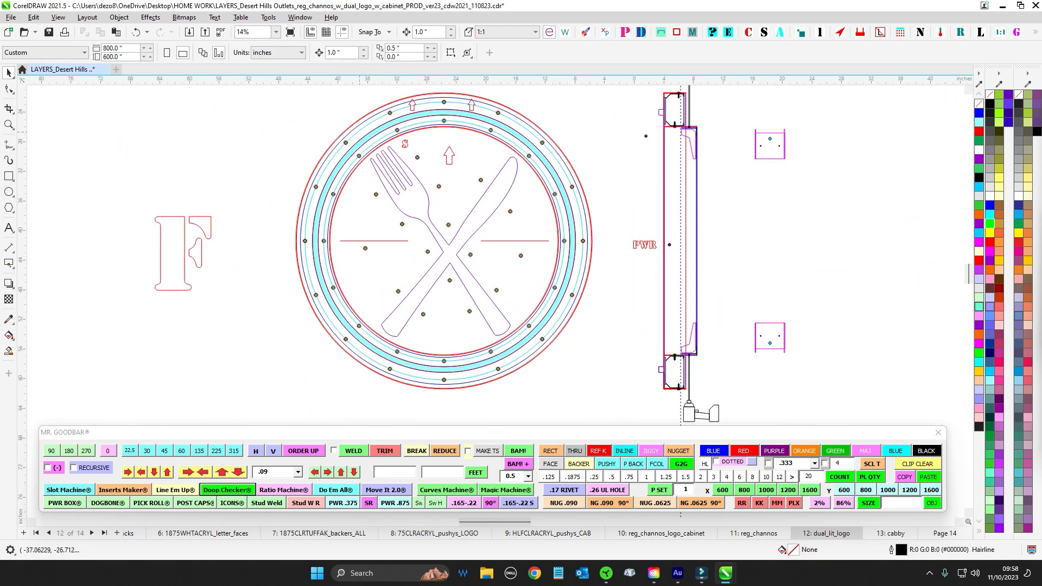
{"action": "scroll", "coordinate": [550, 123], "scroll_direction": "up", "scroll_amount": 3}
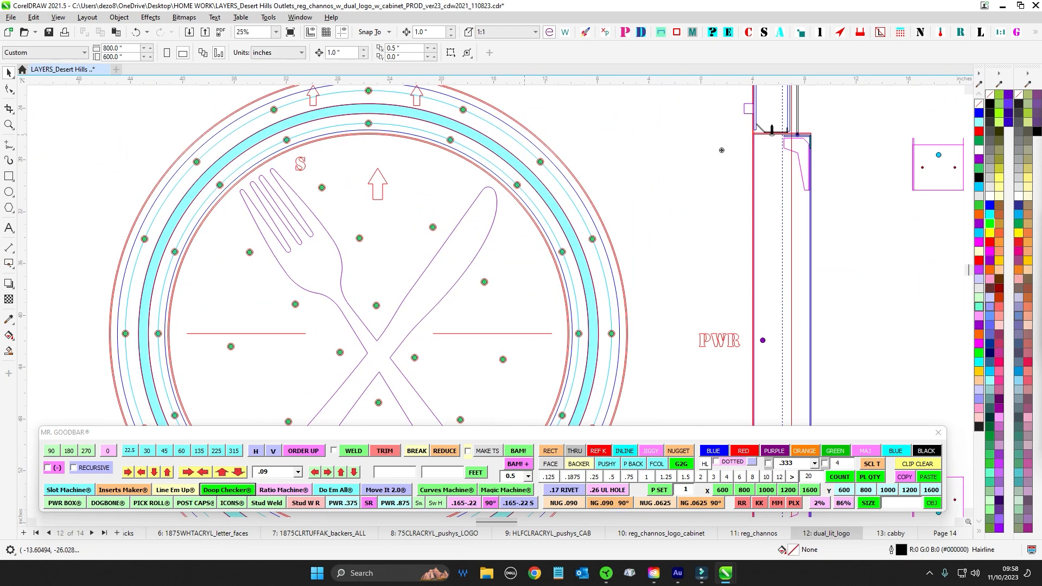
{"action": "left_click", "coordinate": [525, 134]}
- Examine the clip, SEAM, pushy flange and "3/16" TUFFY FOR STRENGTH" layouts against the plates in the upper row
{"action": "scroll", "coordinate": [556, 211], "scroll_direction": "down", "scroll_amount": 5}
{"action": "left_click_drag", "start_coordinate": [651, 407], "coordinate": [554, 210]}
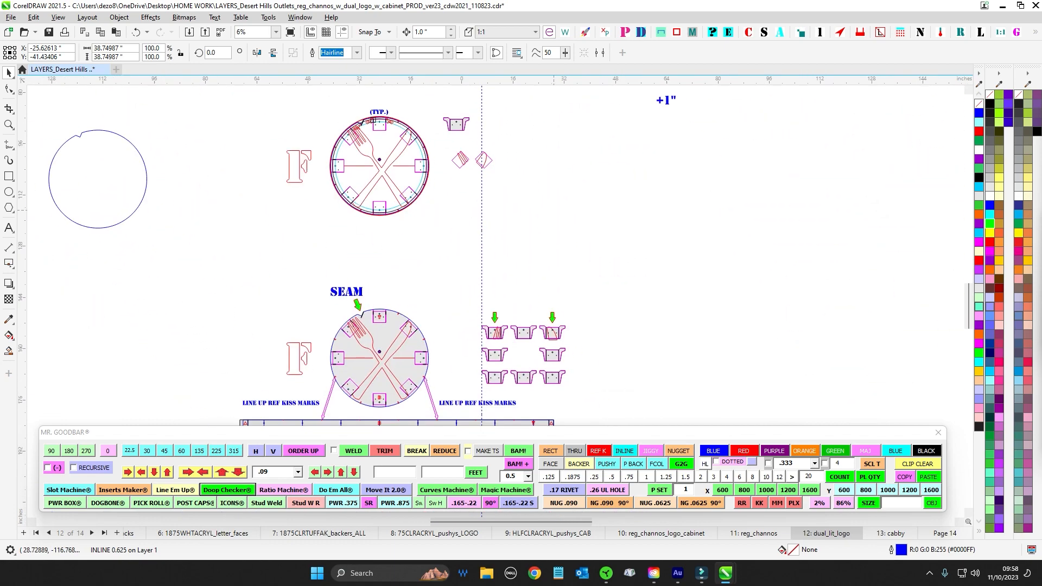
{"action": "scroll", "coordinate": [554, 210], "scroll_direction": "down", "scroll_amount": 5}
{"action": "scroll", "coordinate": [488, 272], "scroll_direction": "down", "scroll_amount": 2}
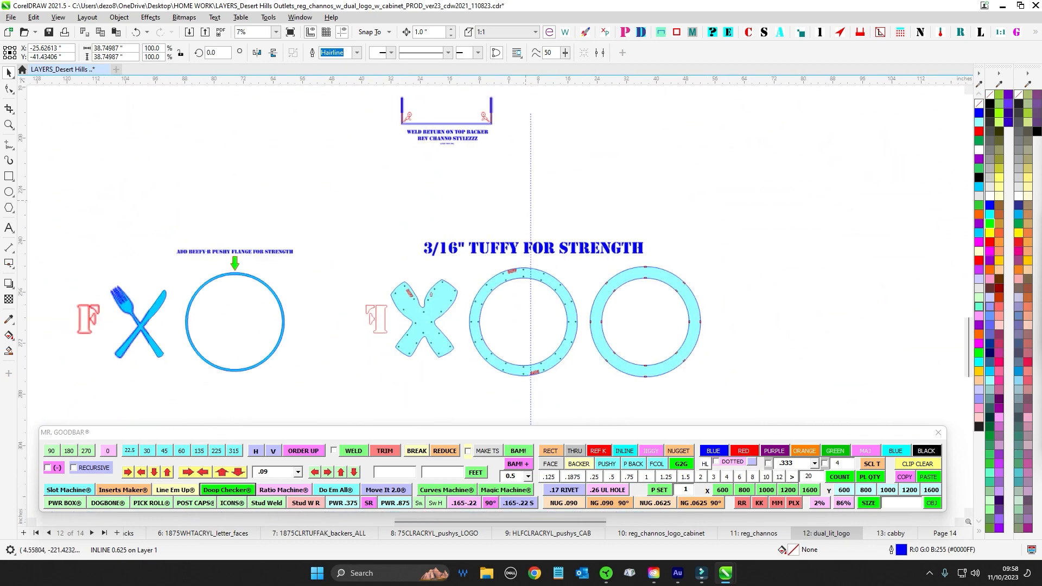
{"action": "scroll", "coordinate": [288, 163], "scroll_direction": "up", "scroll_amount": 1}
{"action": "scroll", "coordinate": [487, 314], "scroll_direction": "down", "scroll_amount": 2}
{"action": "scroll", "coordinate": [329, 235], "scroll_direction": "up", "scroll_amount": 1}
{"action": "scroll", "coordinate": [488, 245], "scroll_direction": "up", "scroll_amount": 5}
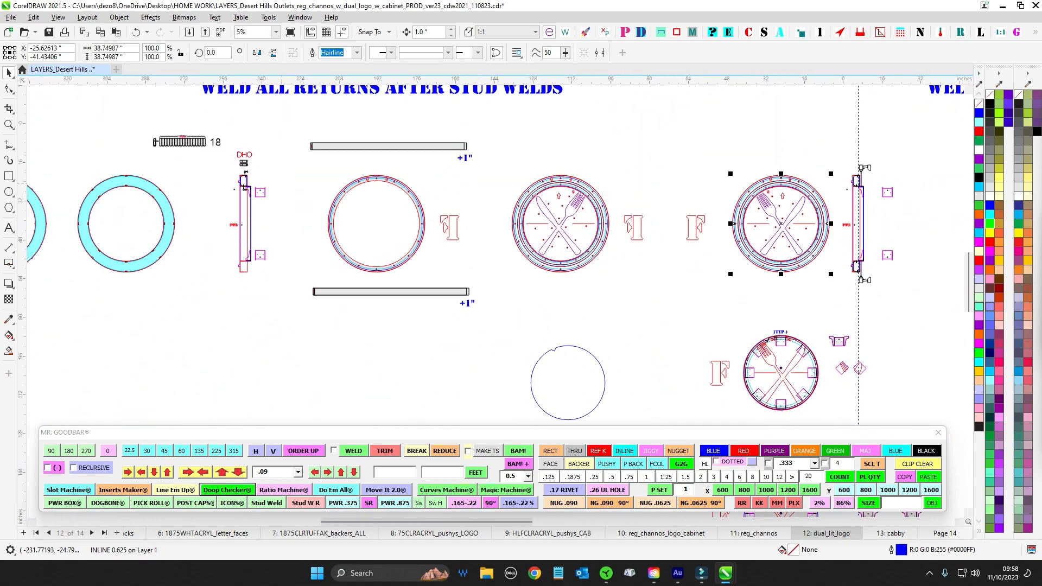
{"action": "scroll", "coordinate": [488, 244], "scroll_direction": "down", "scroll_amount": 1}
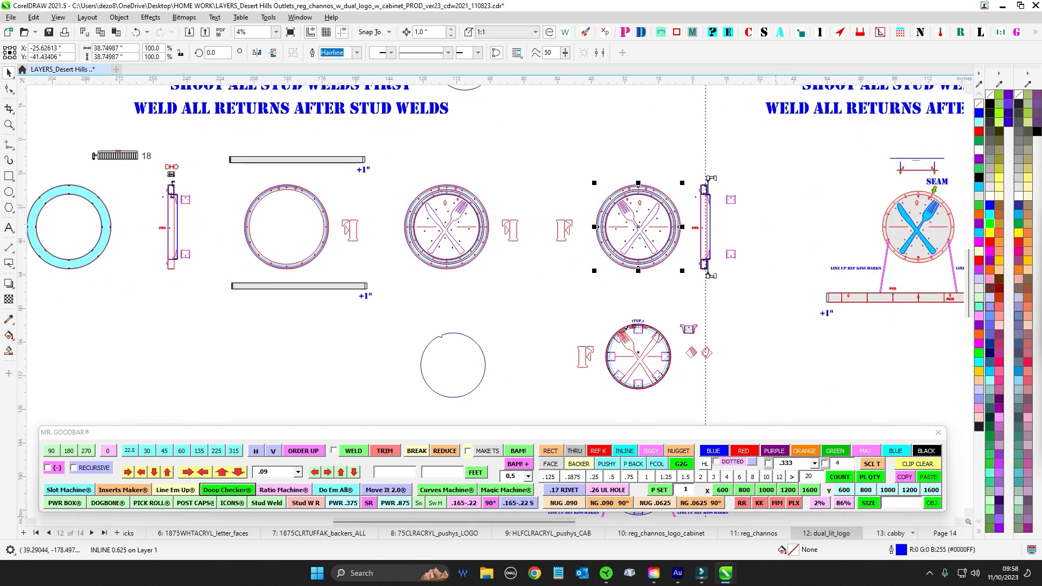